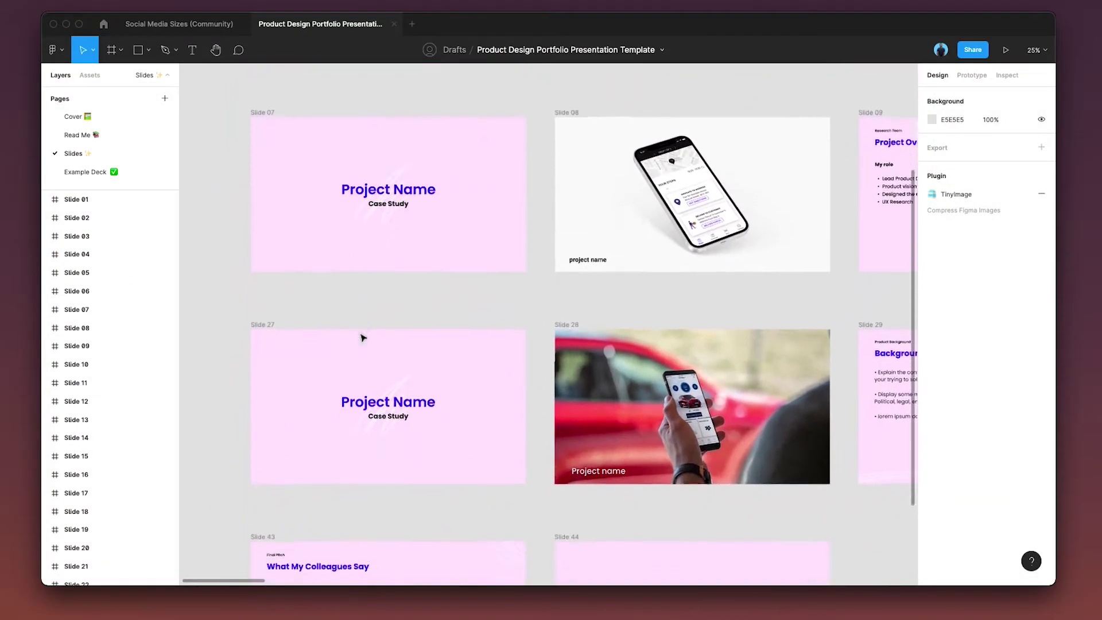
scroll(362, 338, down, 4)
Step: Pan around the Cover page to view the 'Portfolio Presentation Template' title slide
scroll(362, 338, right, 5)
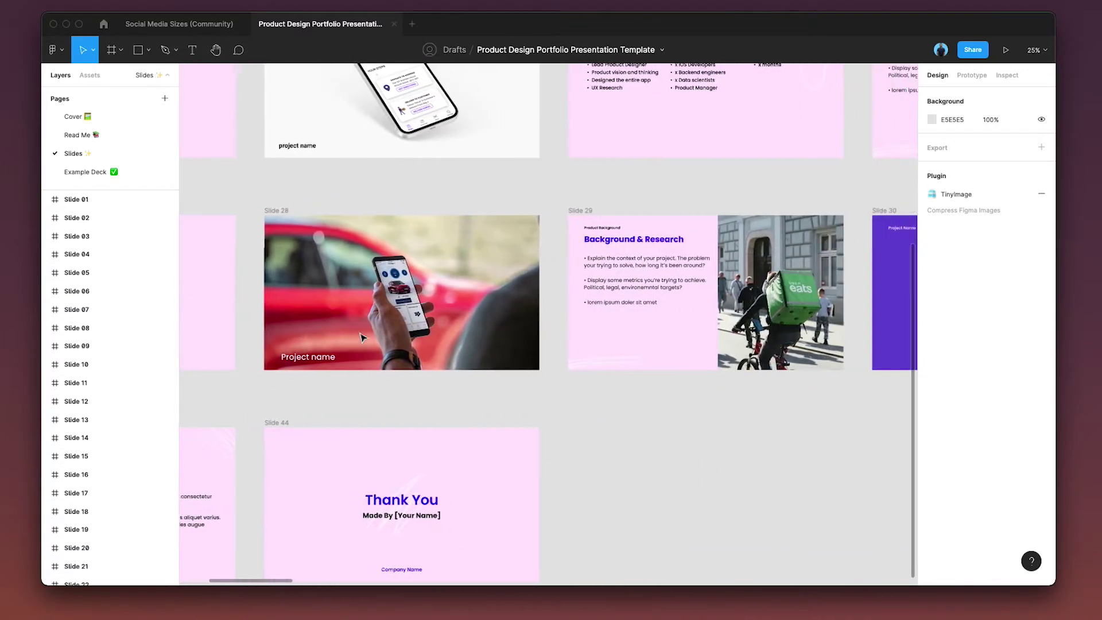
scroll(362, 337, up, 10)
scroll(362, 338, right, 3)
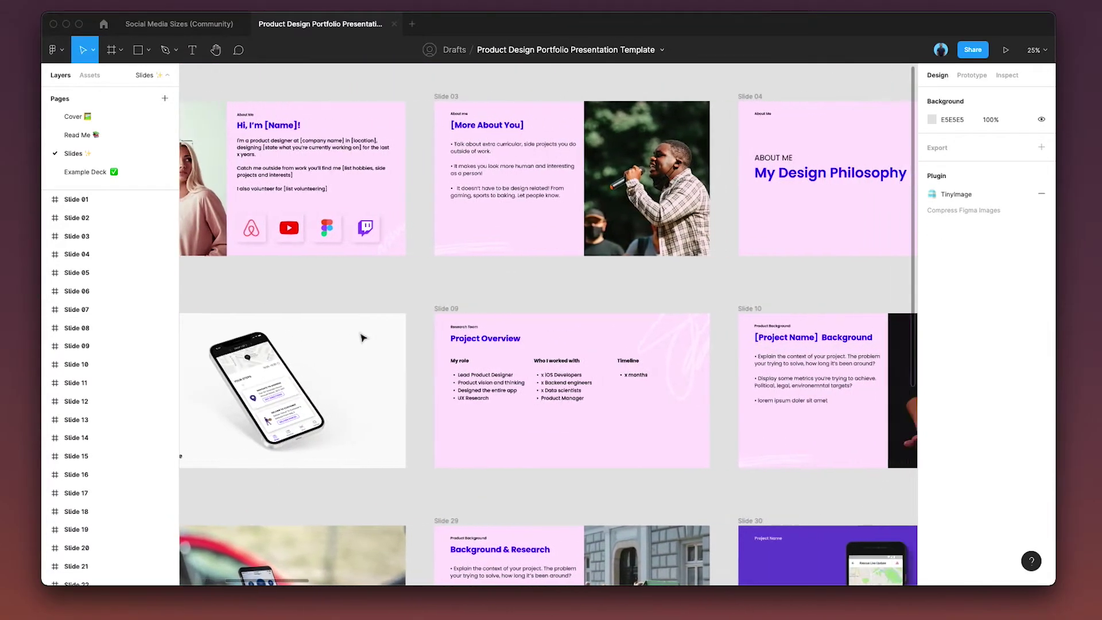
scroll(363, 337, right, 10)
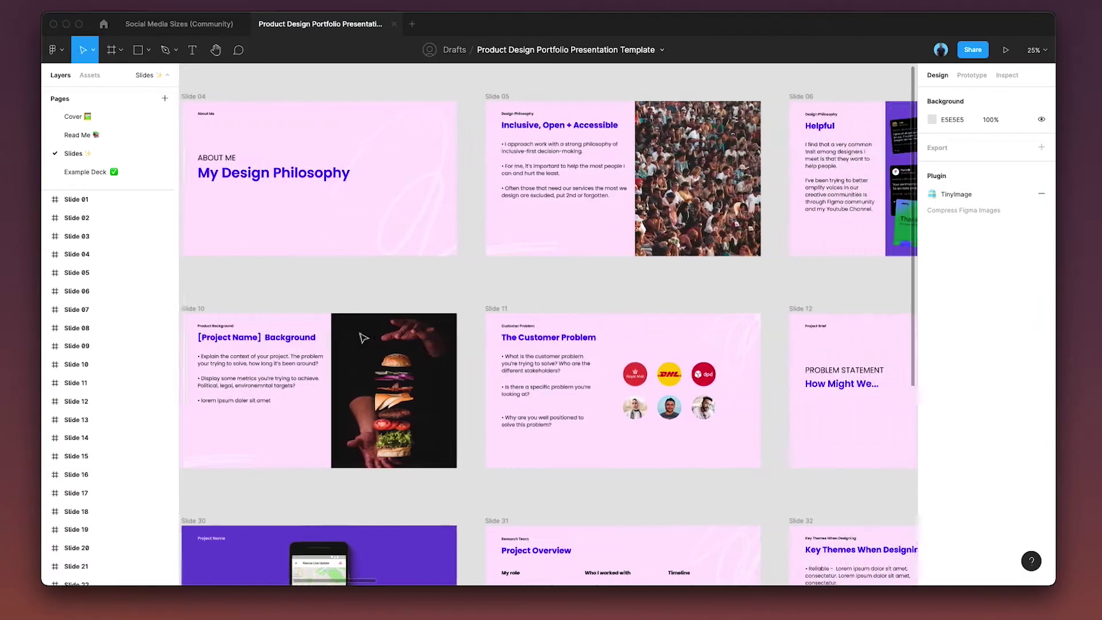
scroll(362, 338, down, 6)
scroll(362, 338, right, 9)
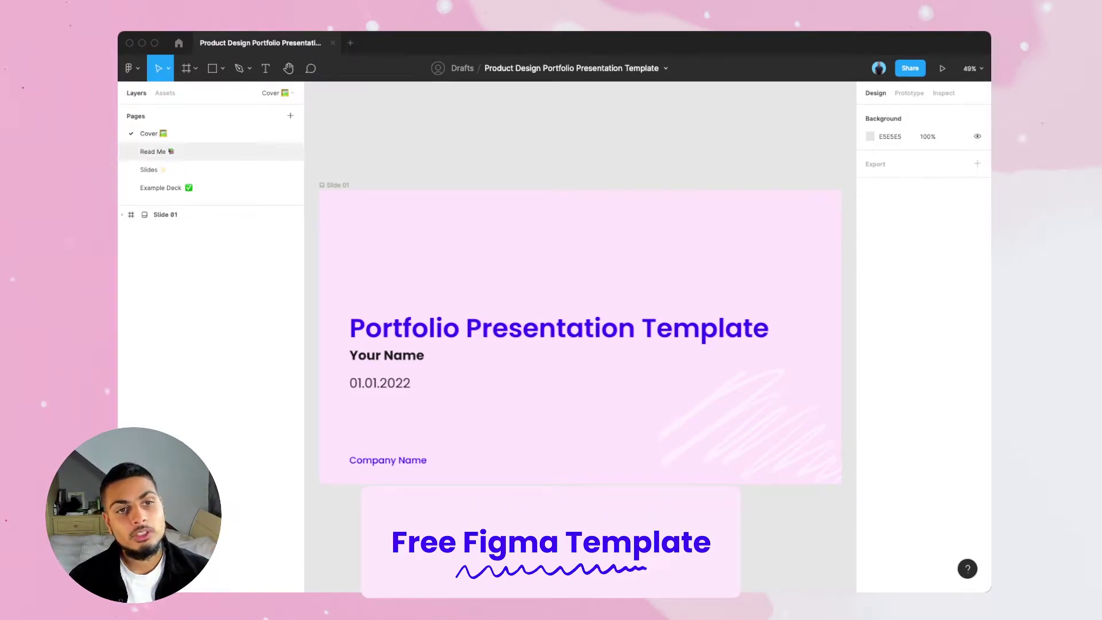
Step: Glance at the Read Me page, then show the Slides grid from Slide 01 to the Thank You Slide 44
click(152, 152)
scroll(579, 339, up, 2)
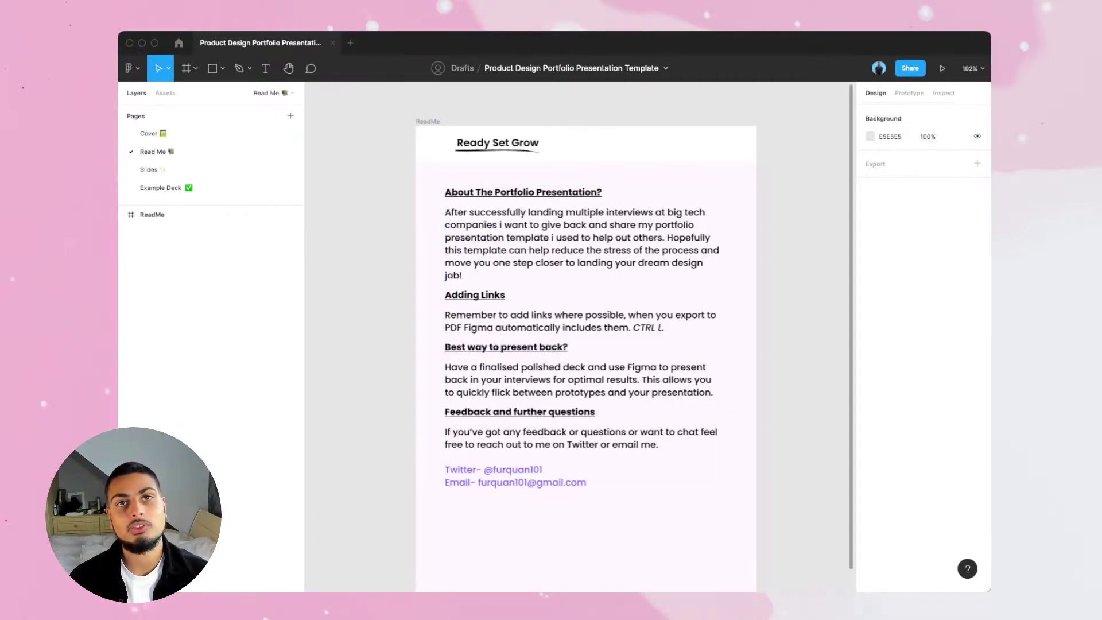
click(150, 169)
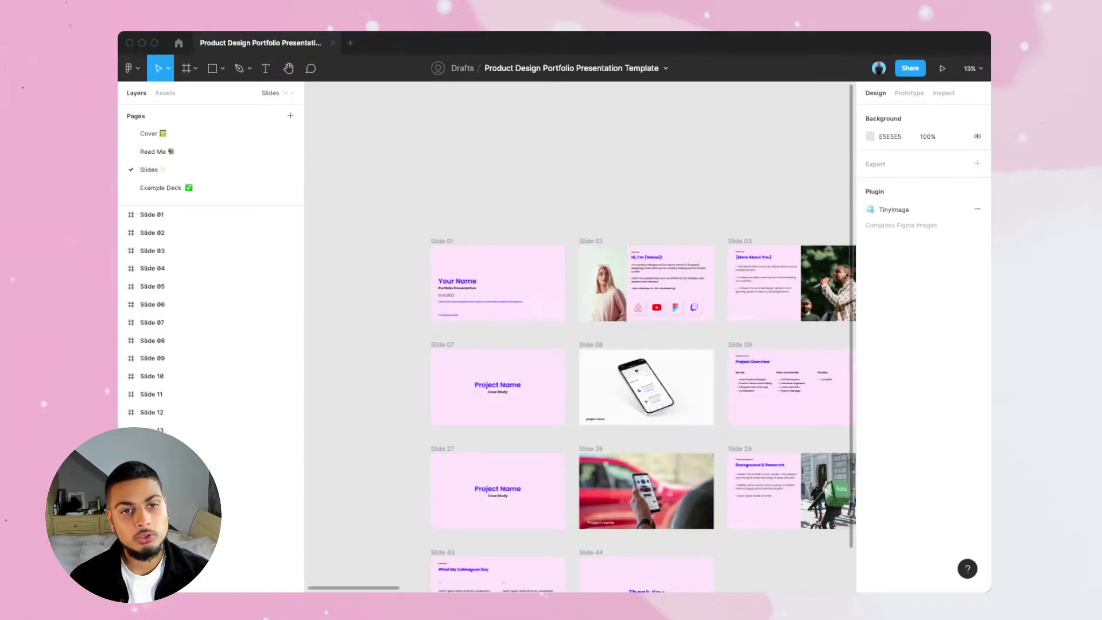
scroll(519, 281, down, 2)
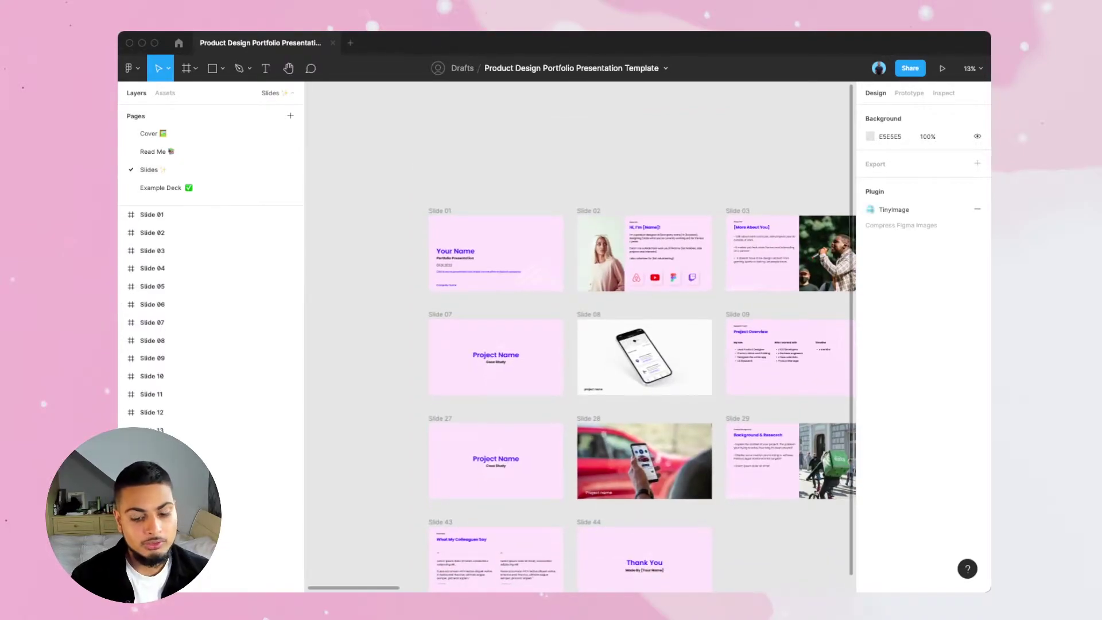
Step: Zoom to 50% on the Your Name slide, inspect its link, then pan to the Slide 02 About Me slide
scroll(495, 252, up, 6)
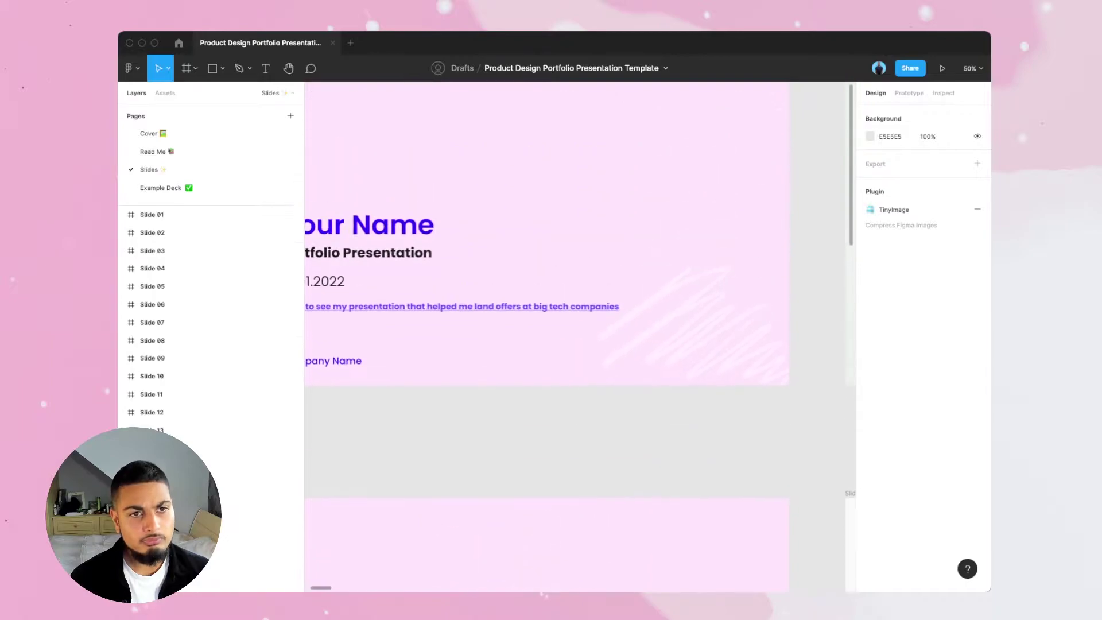
scroll(580, 339, up, 5)
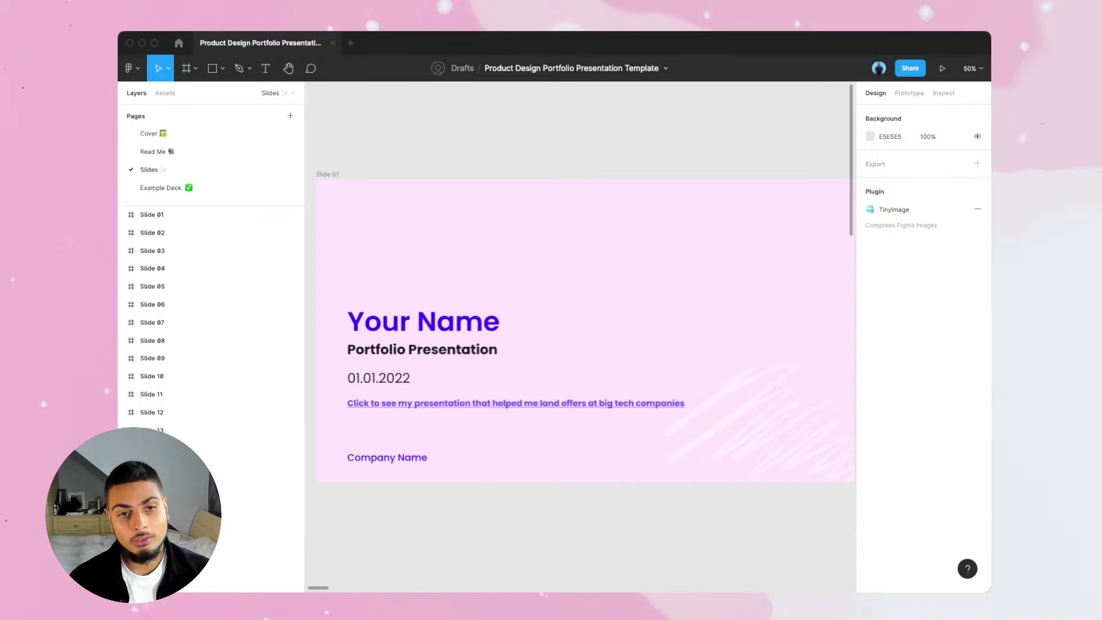
mouse_move(483, 404)
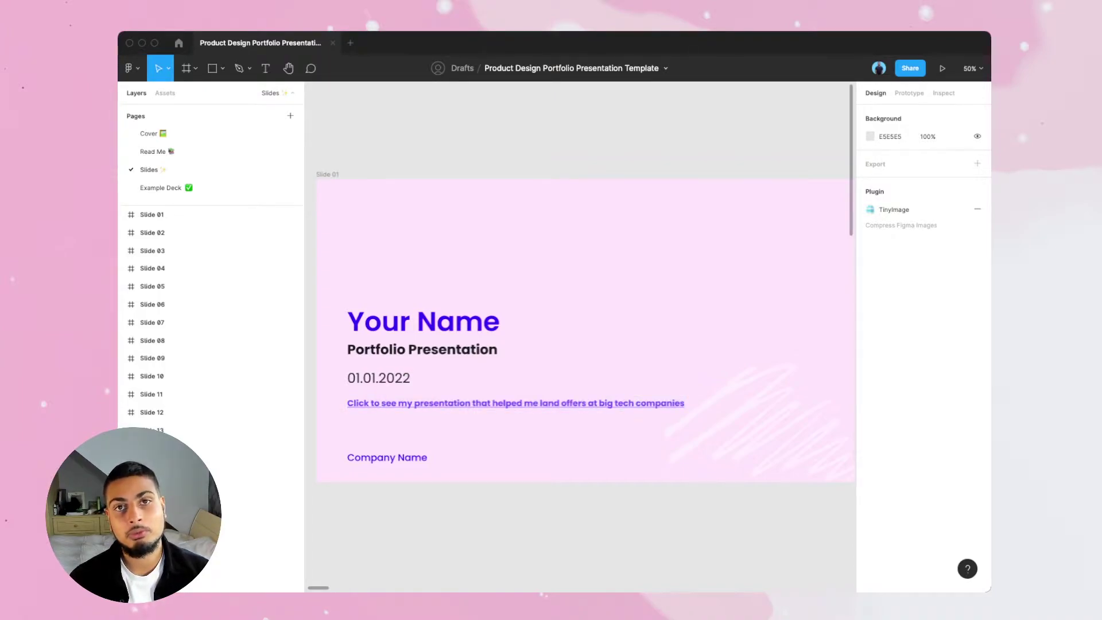
scroll(579, 330, right, 2)
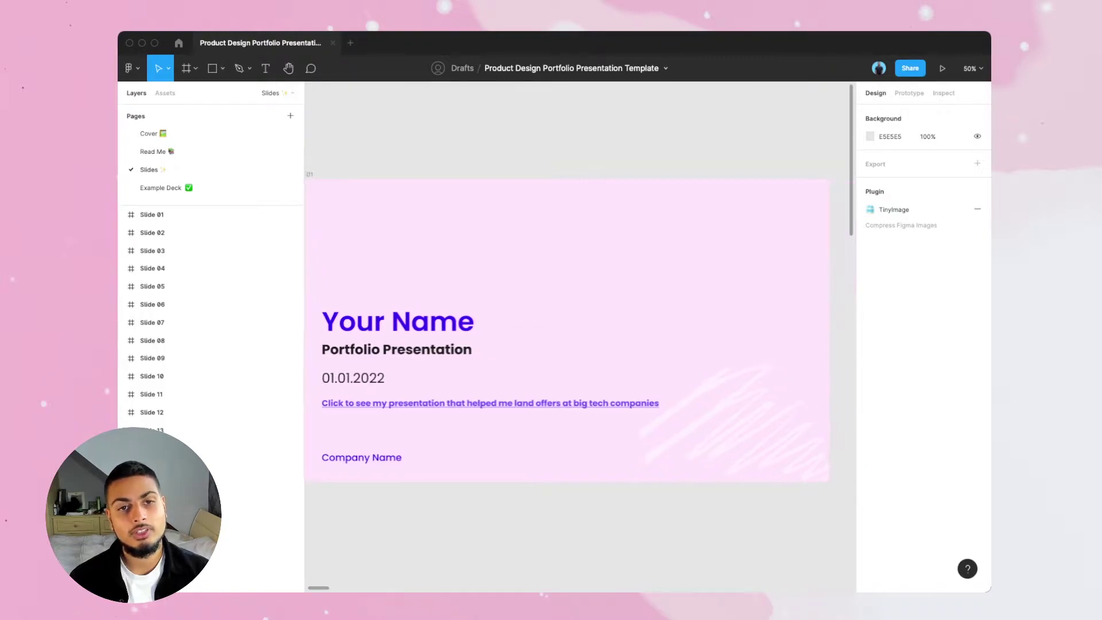
scroll(580, 330, left, 2)
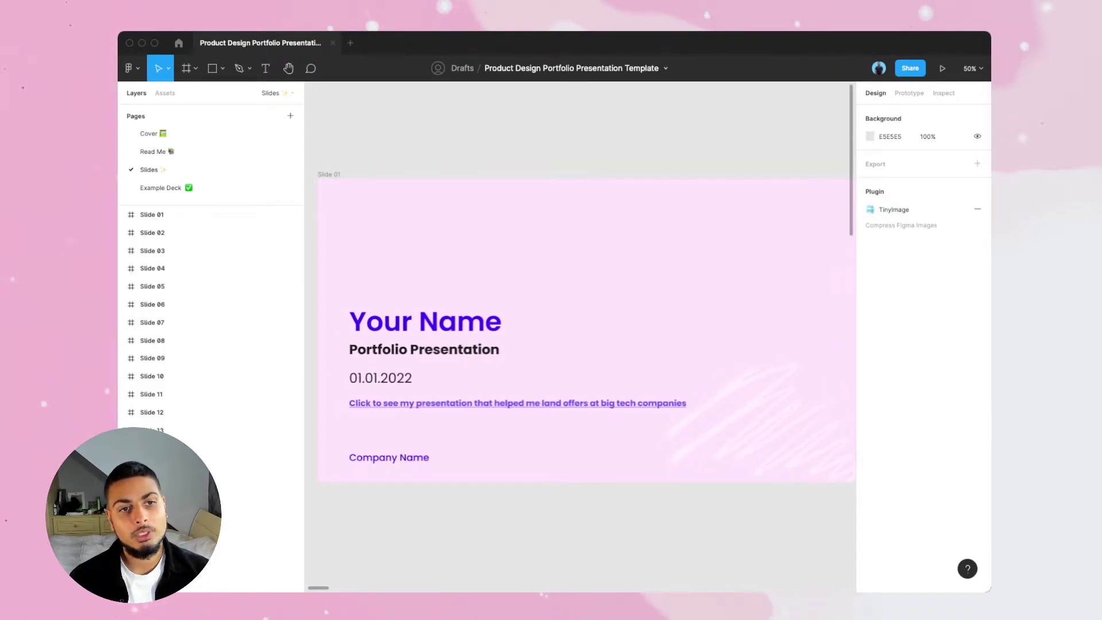
scroll(579, 330, right, 10)
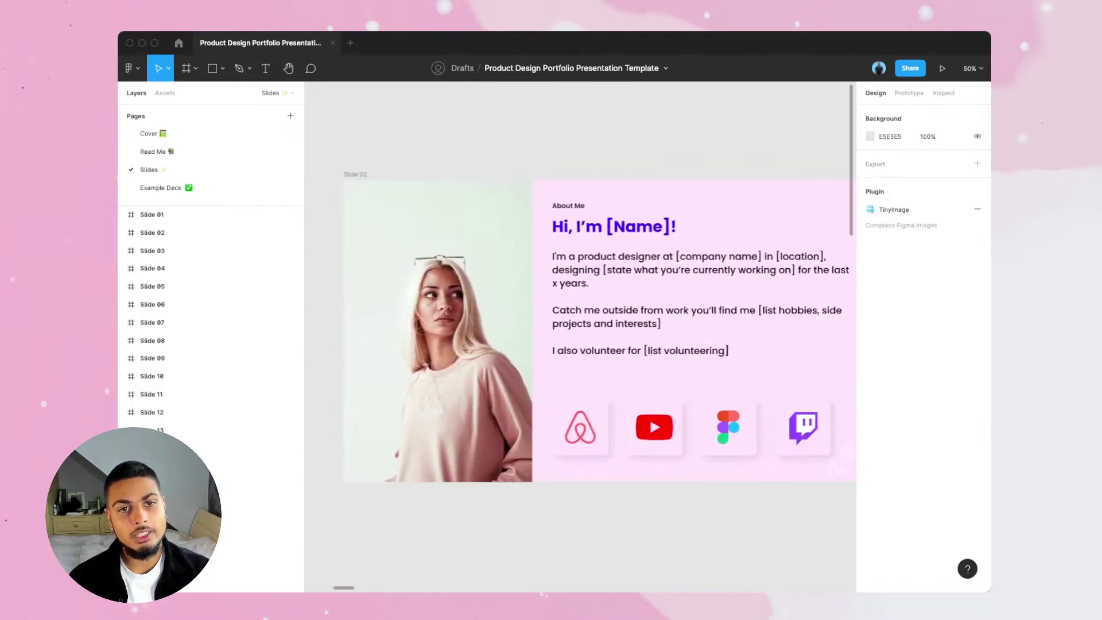
scroll(580, 330, right, 2)
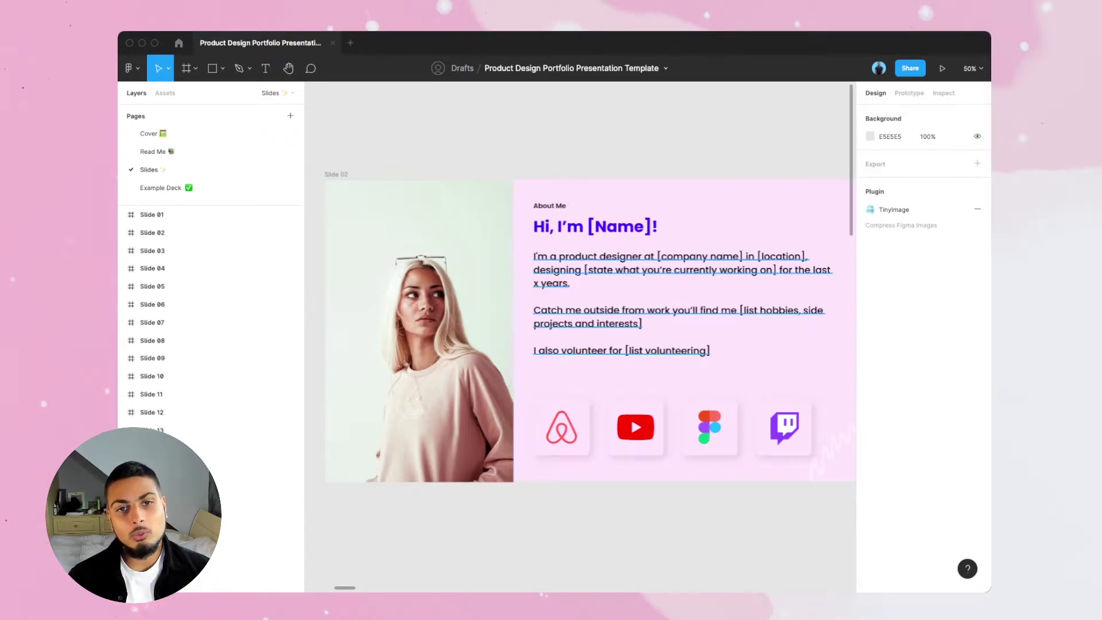
scroll(582, 327, right, 2)
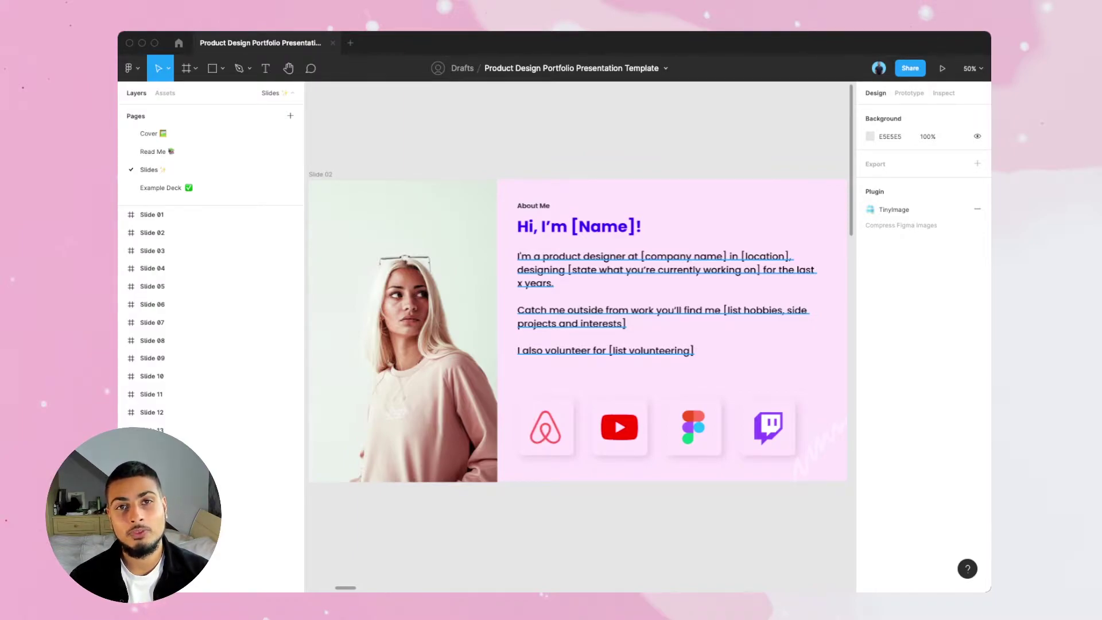
scroll(578, 365, down, 2)
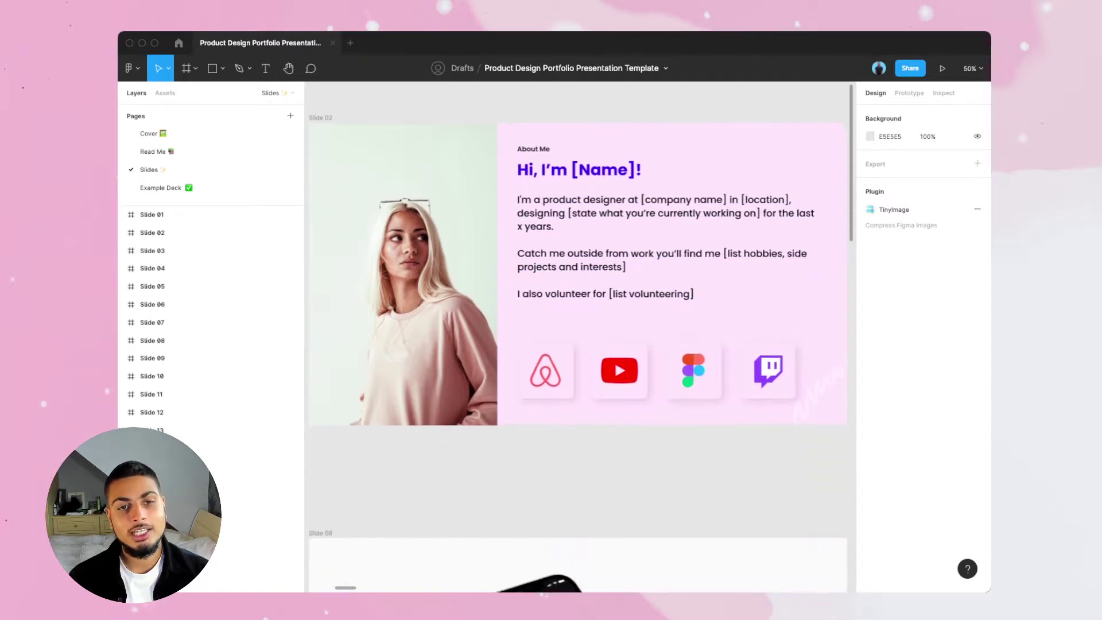
scroll(578, 354, up, 1)
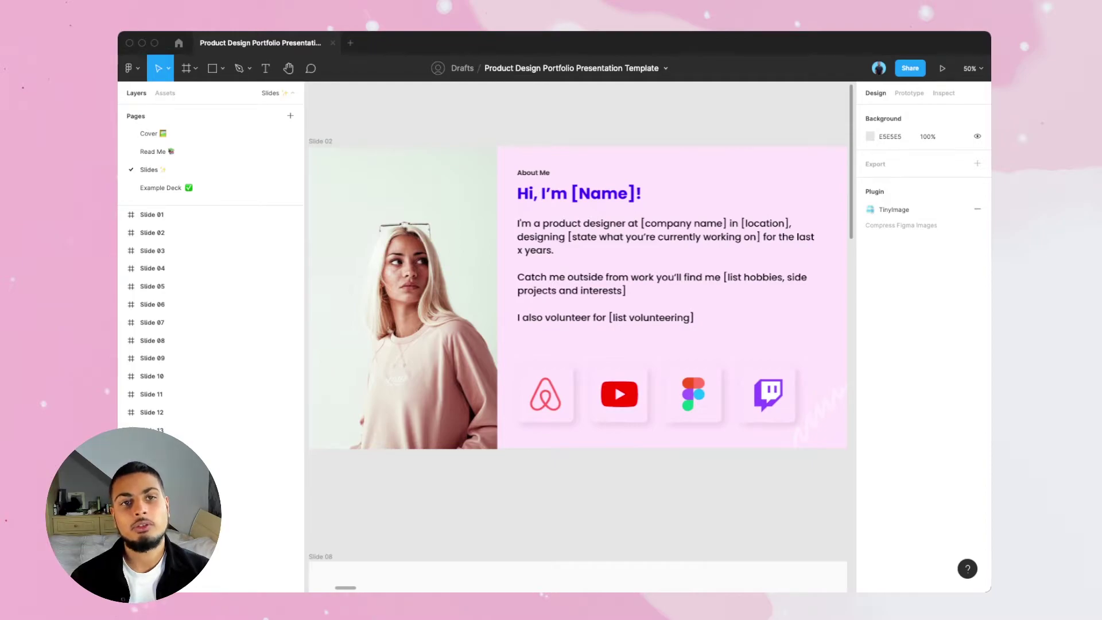
Step: Pan right past Slide 03 '[More About You]' to Slide 04 'My Design Philosophy'
scroll(576, 365, right, 10)
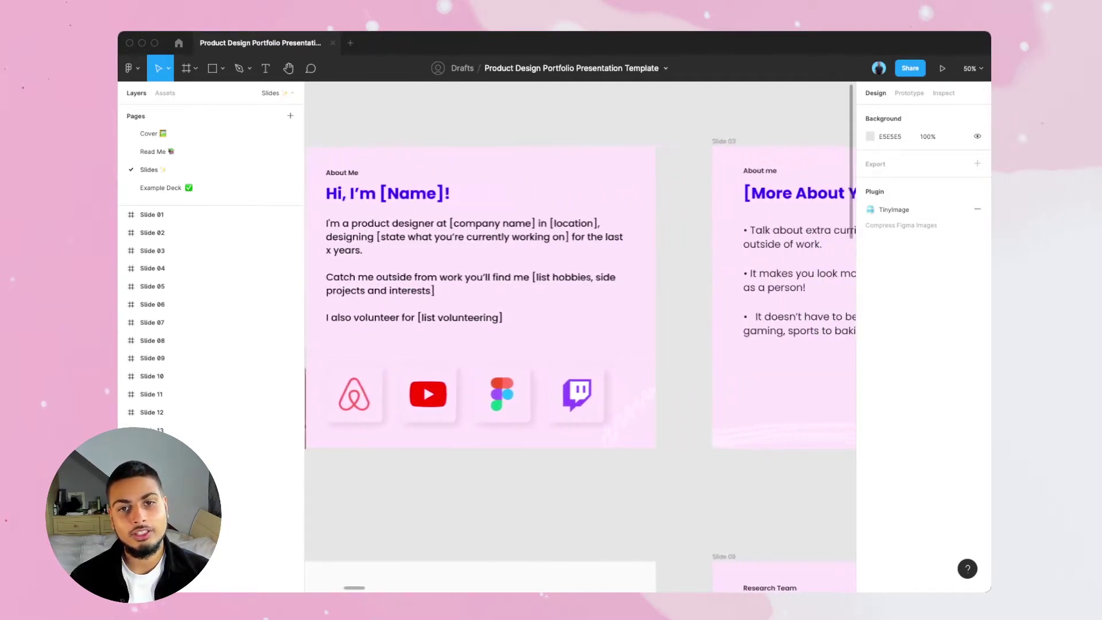
scroll(581, 365, right, 8)
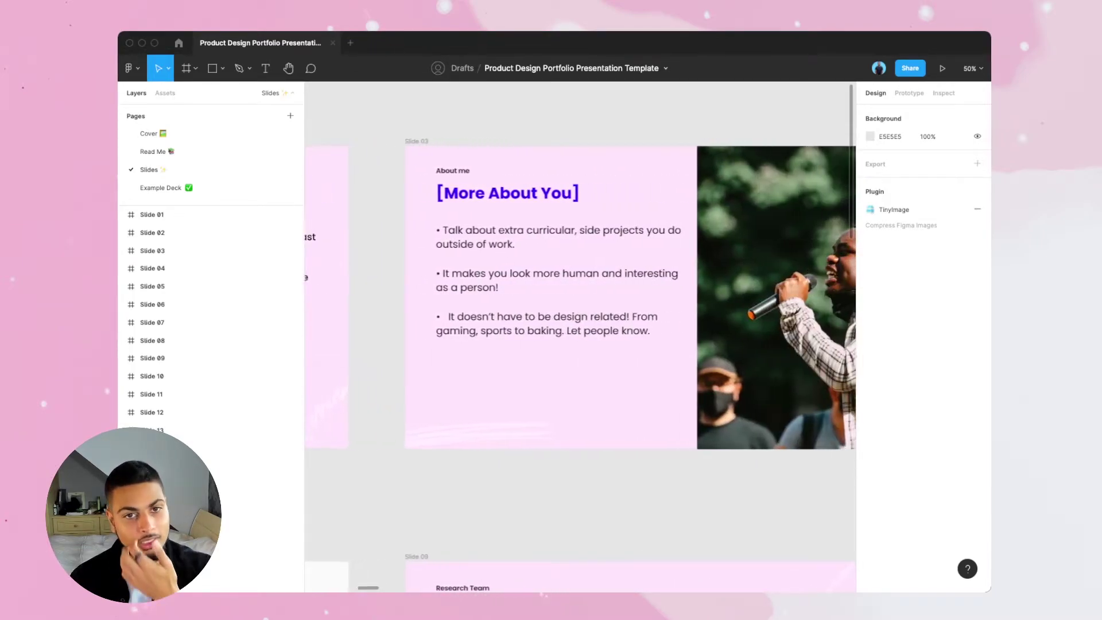
scroll(581, 365, right, 1)
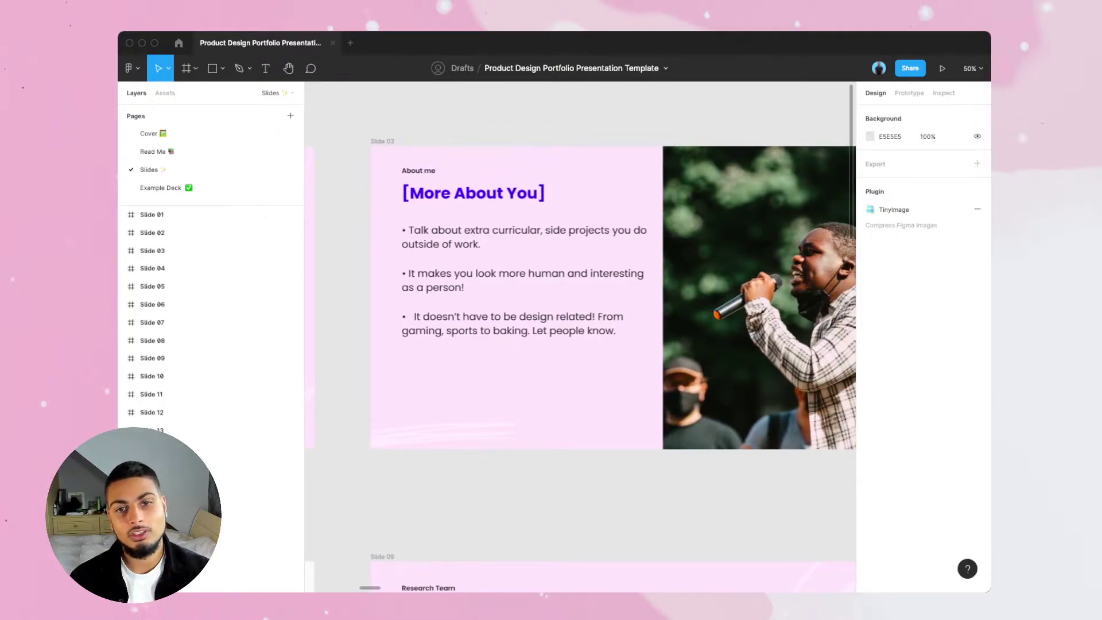
scroll(581, 365, right, 2)
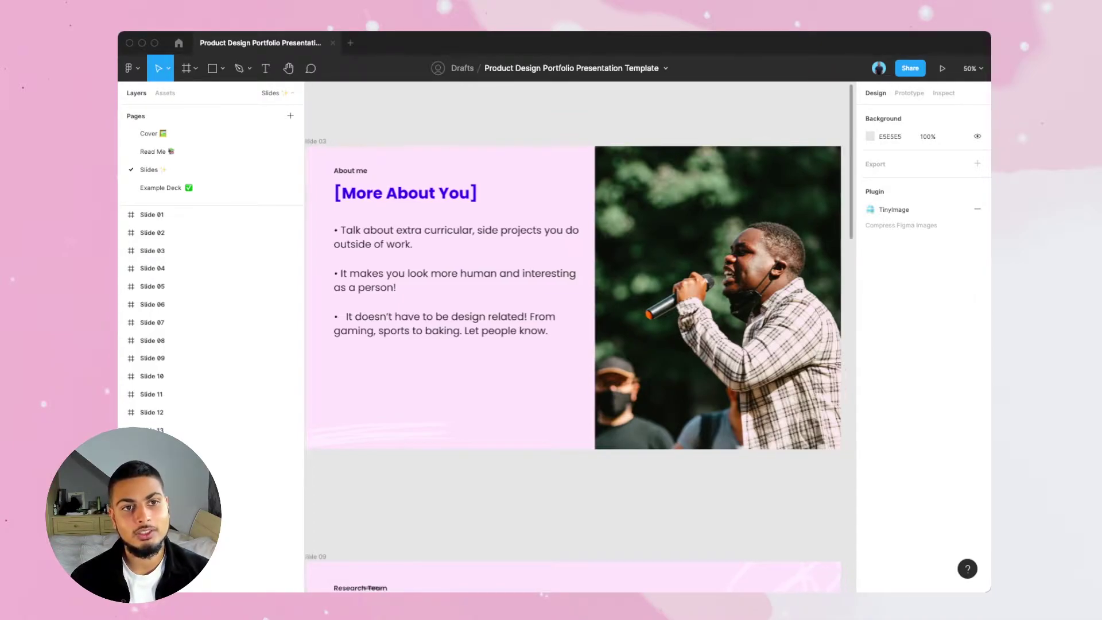
scroll(581, 366, right, 10)
scroll(581, 365, right, 2)
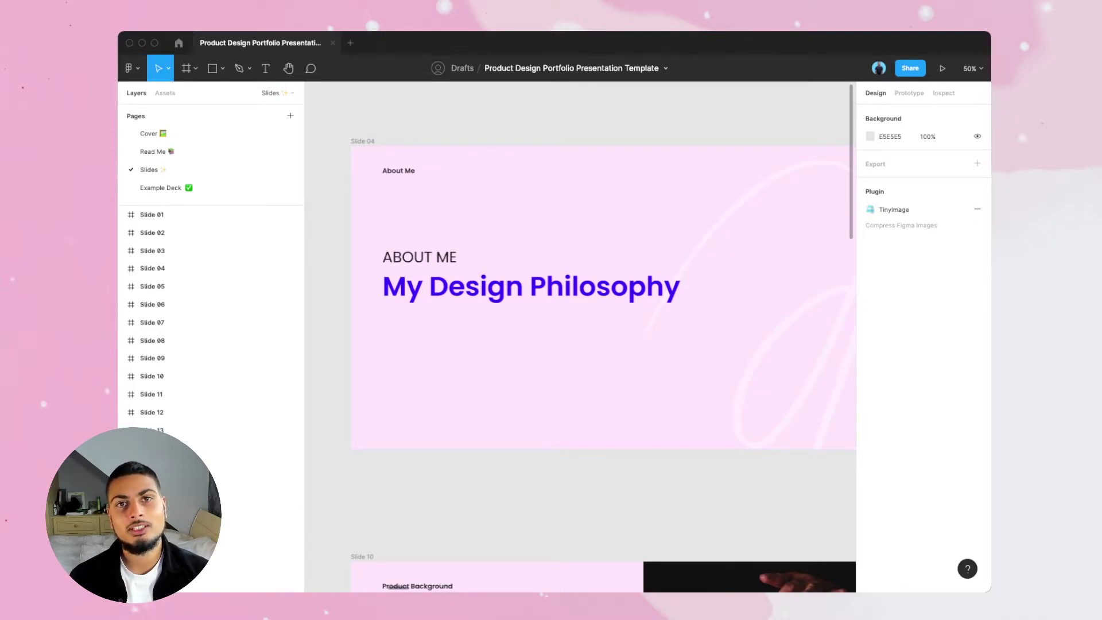
Step: Pan through the Inclusive, Open + Accessible and Helpful slides down to the Project Overview slide
scroll(580, 333, right, 1)
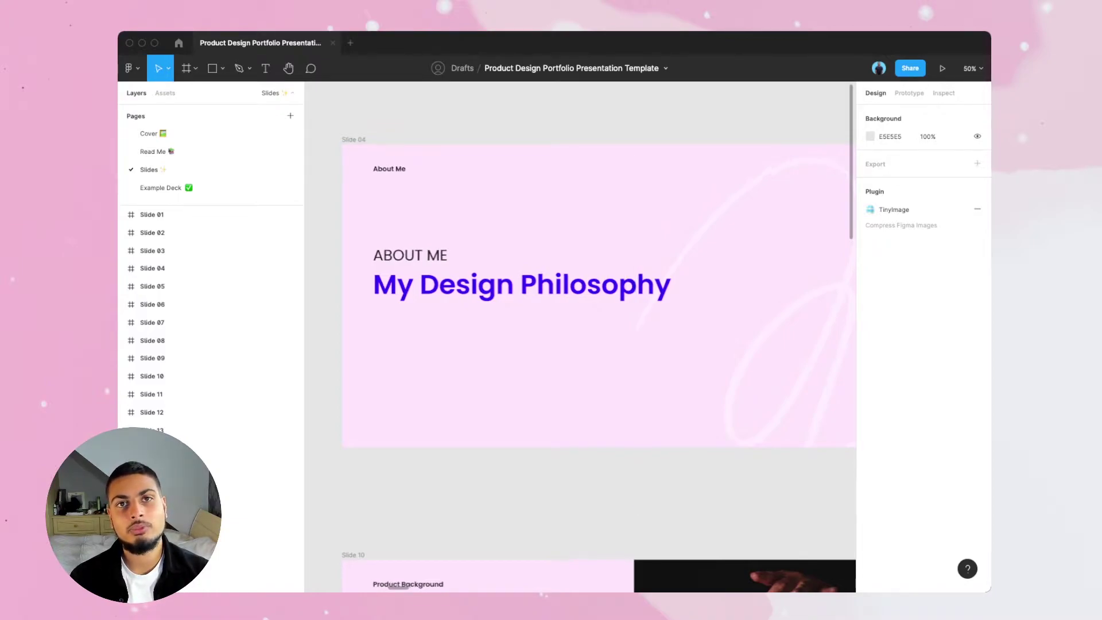
scroll(580, 364, right, 1)
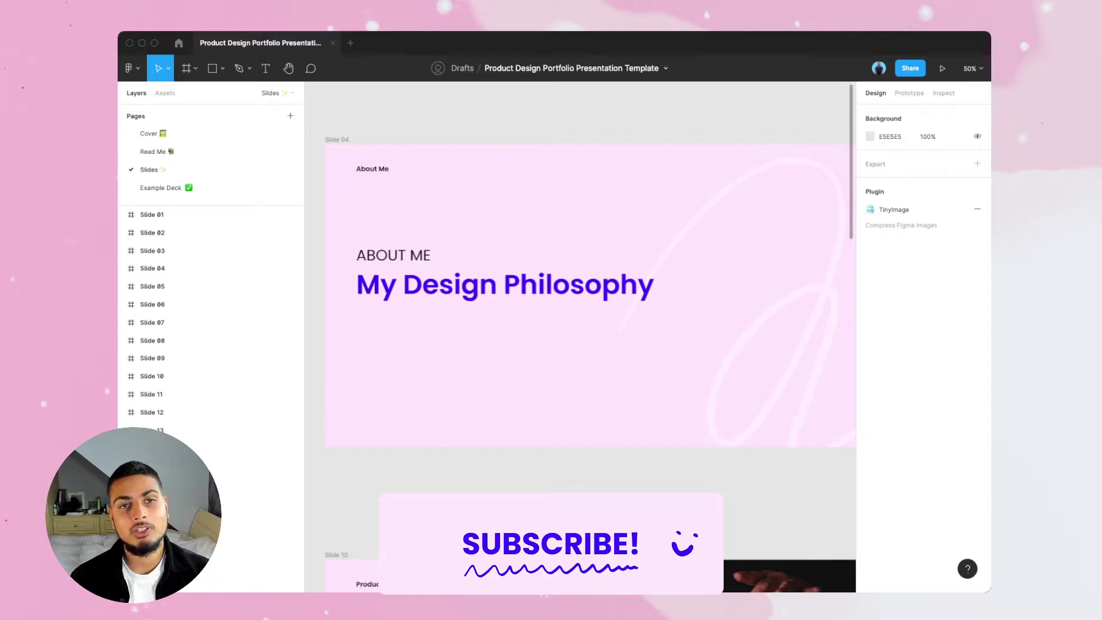
scroll(580, 364, right, 8)
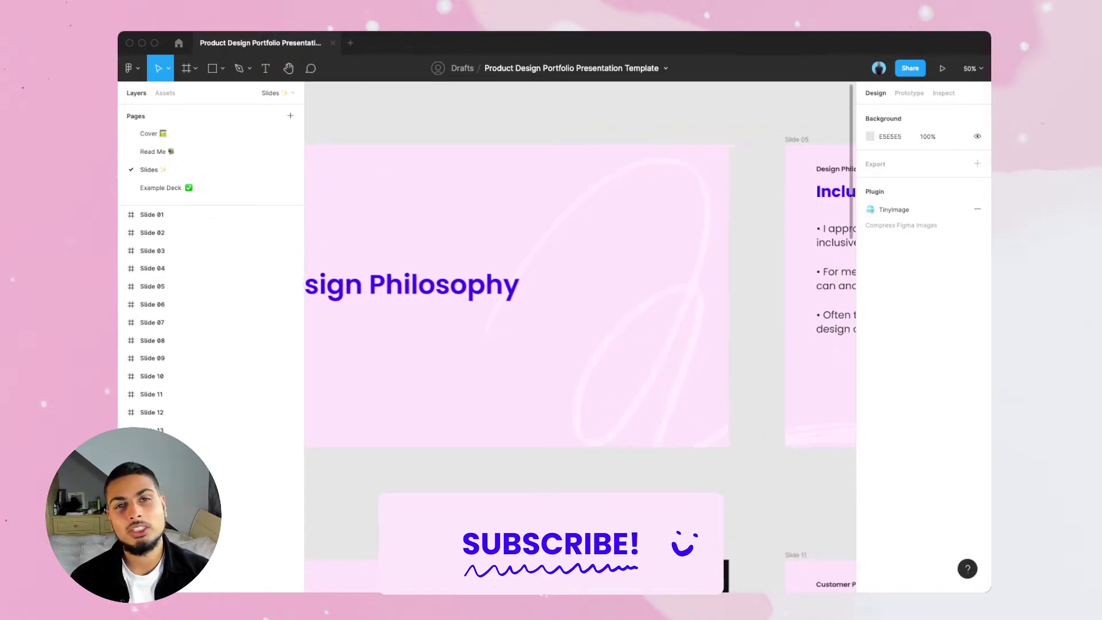
scroll(580, 365, right, 12)
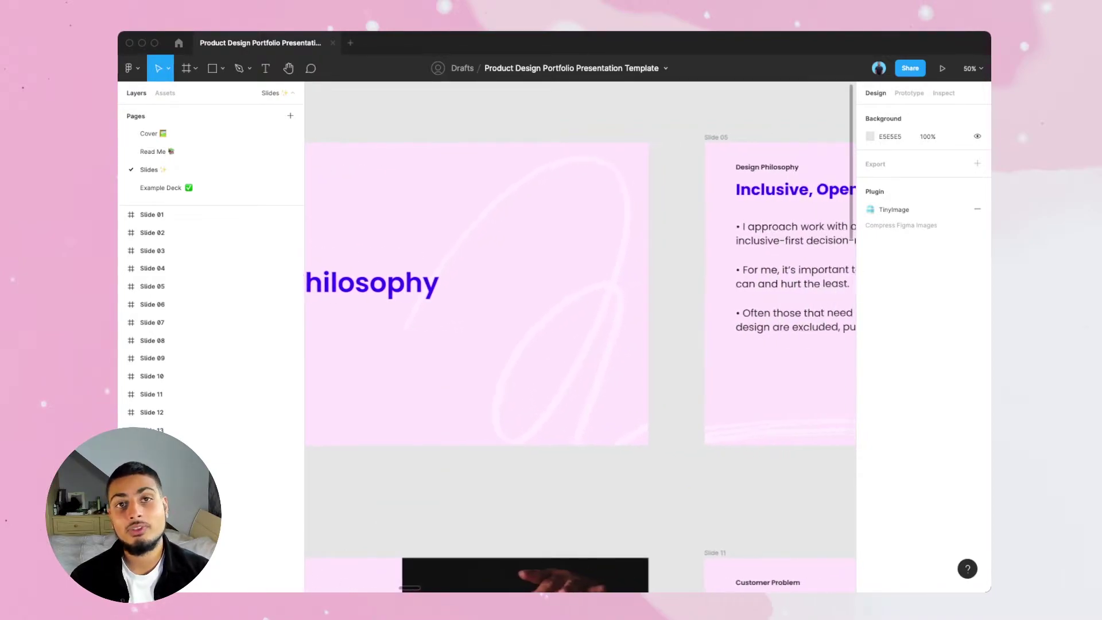
scroll(575, 321, right, 8)
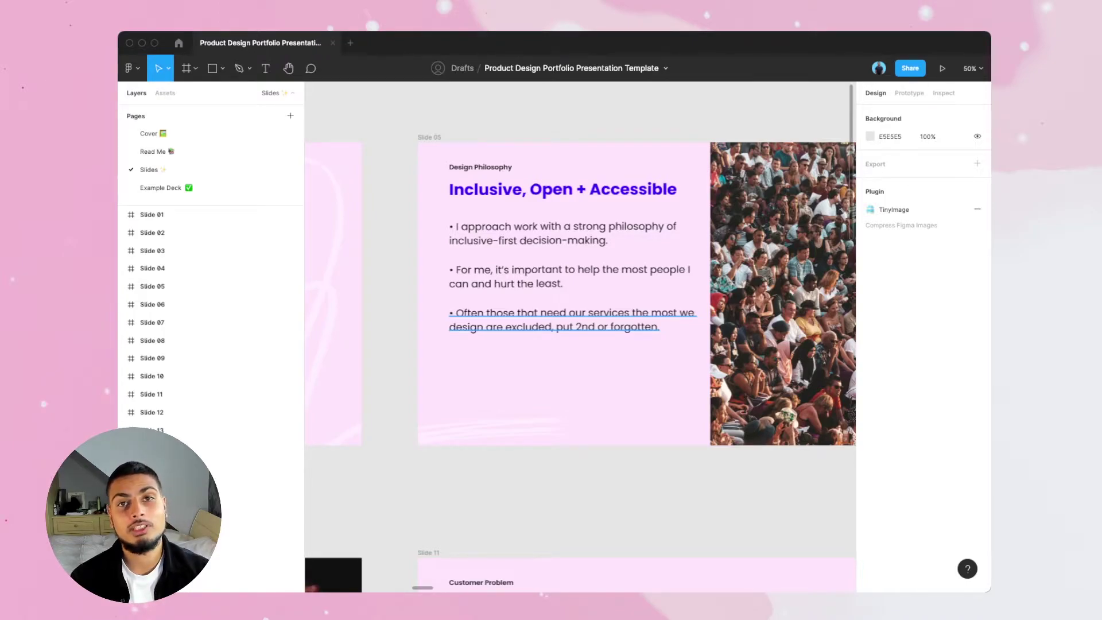
scroll(579, 293, right, 2)
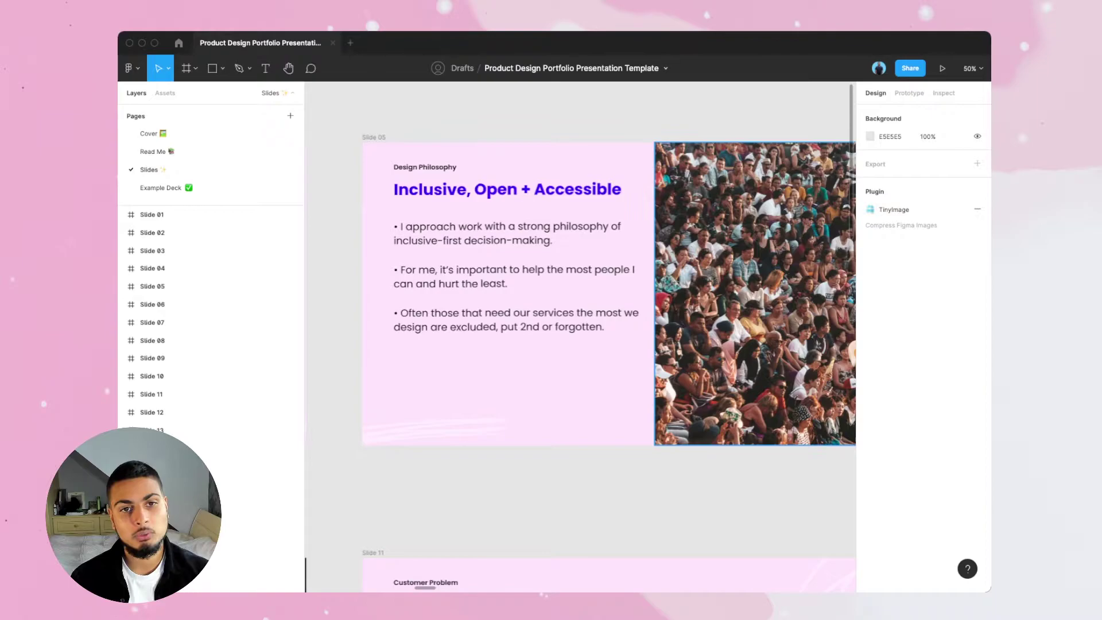
scroll(580, 293, right, 12)
scroll(580, 293, left, 2)
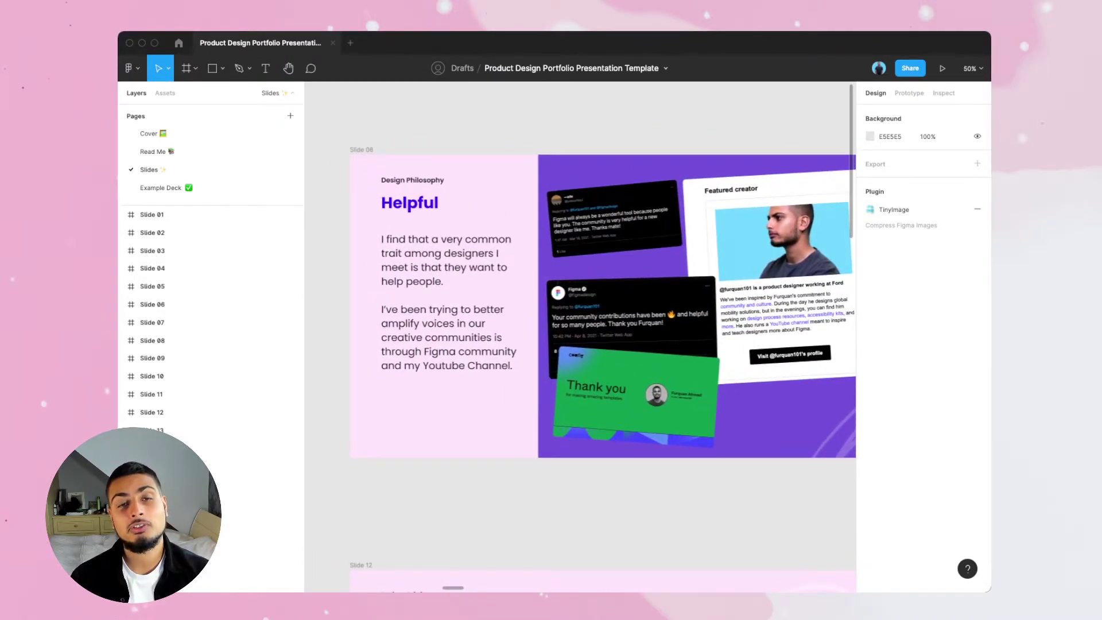
scroll(579, 293, right, 2)
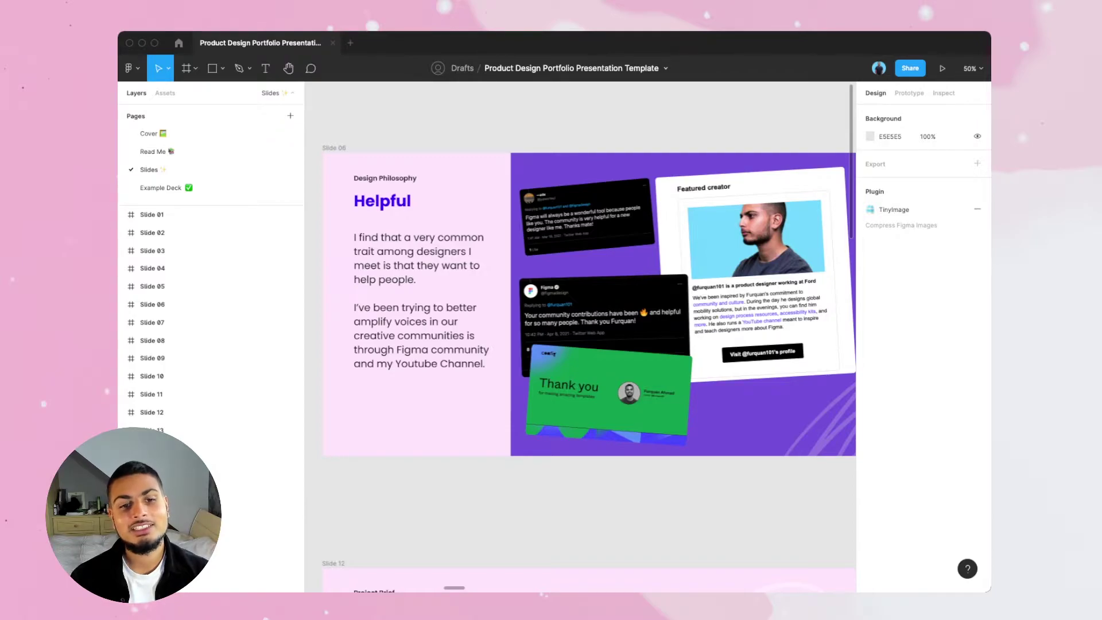
scroll(580, 333, down, 10)
Step: Zoom out to 25% over Slides 07, 08, 27 and 28, then return to 50% on Slide 08's phone mockup
scroll(579, 333, right, 5)
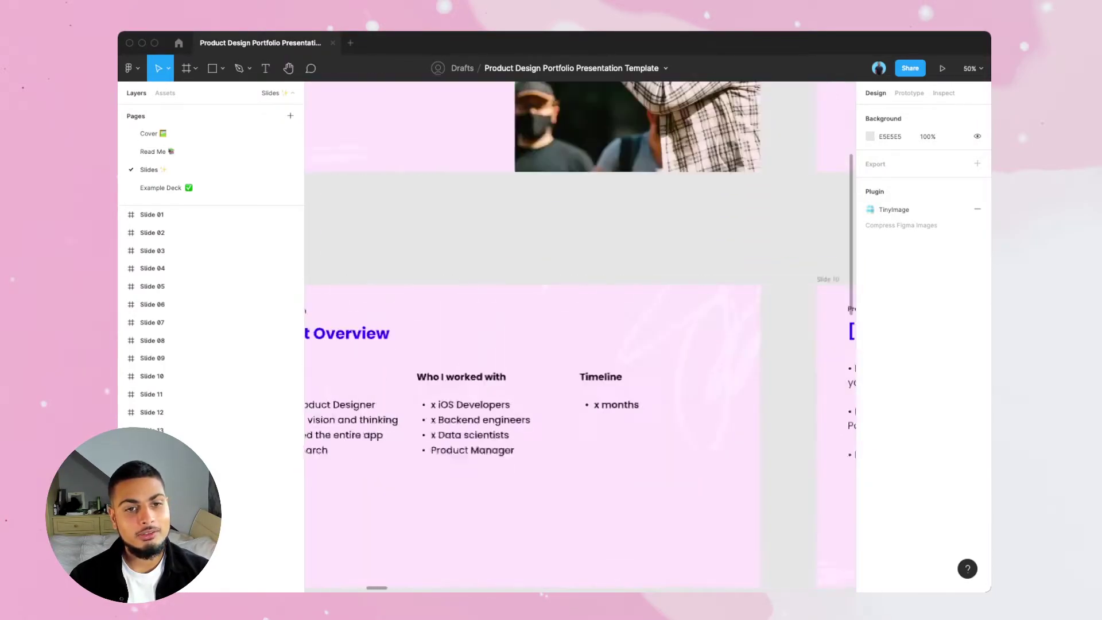
scroll(580, 332, up, 10)
scroll(579, 333, left, 5)
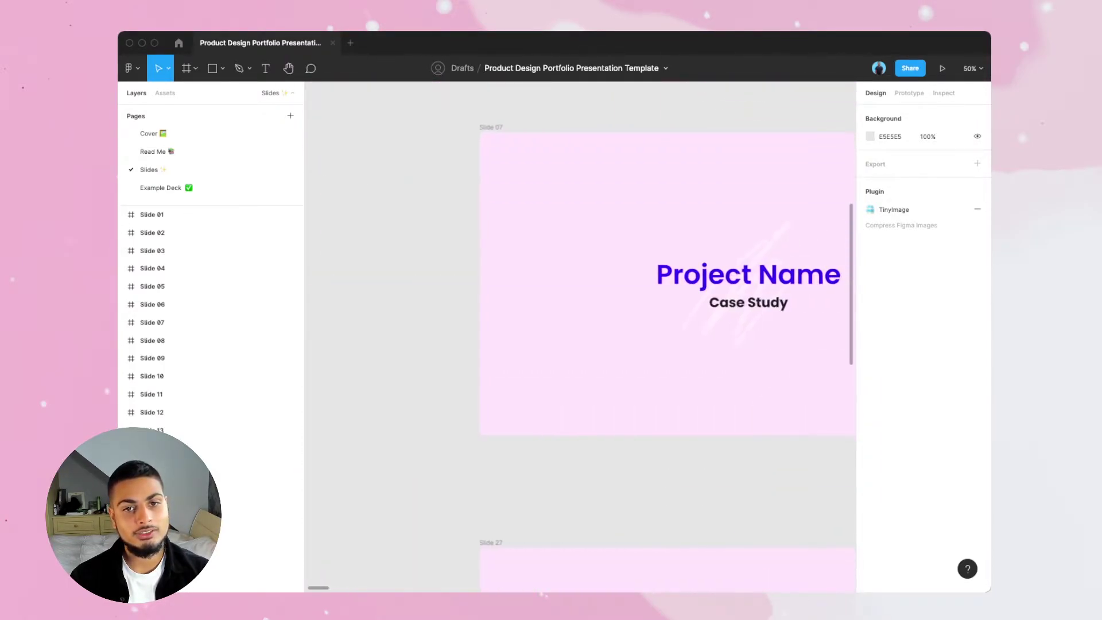
scroll(579, 333, right, 3)
scroll(579, 333, down, 3)
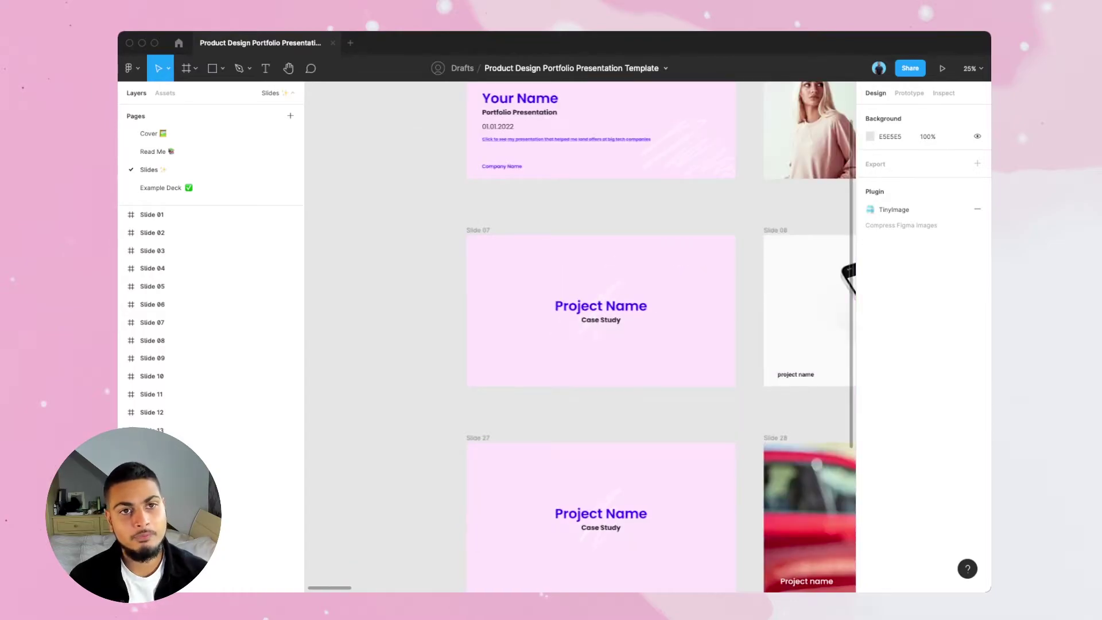
scroll(579, 334, up, 3)
scroll(580, 334, down, 2)
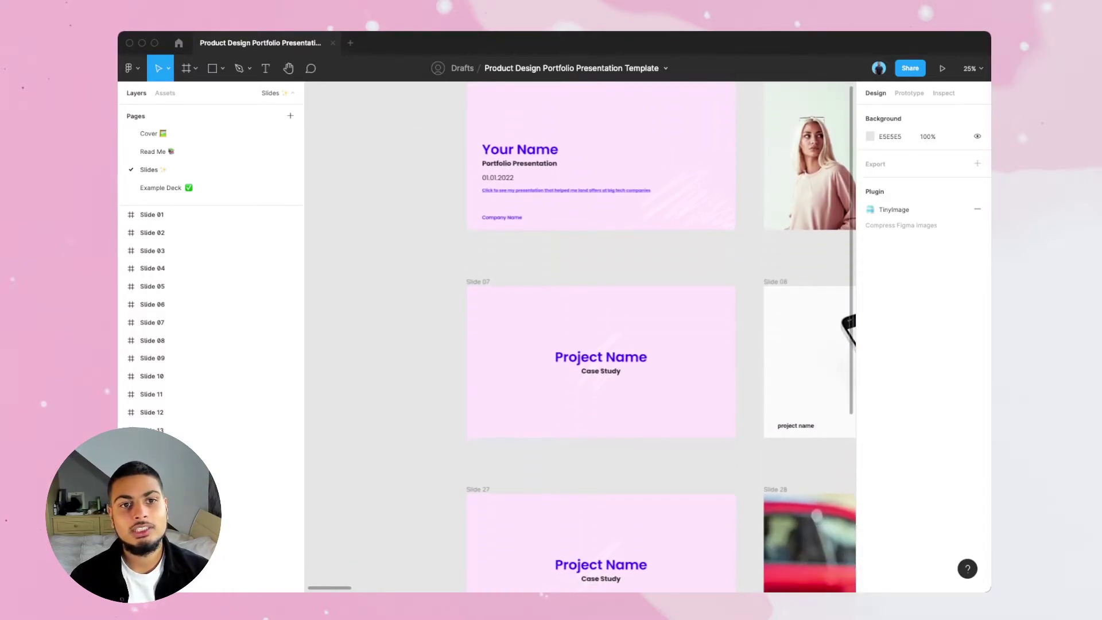
scroll(579, 334, right, 1)
scroll(580, 333, down, 3)
scroll(579, 333, right, 2)
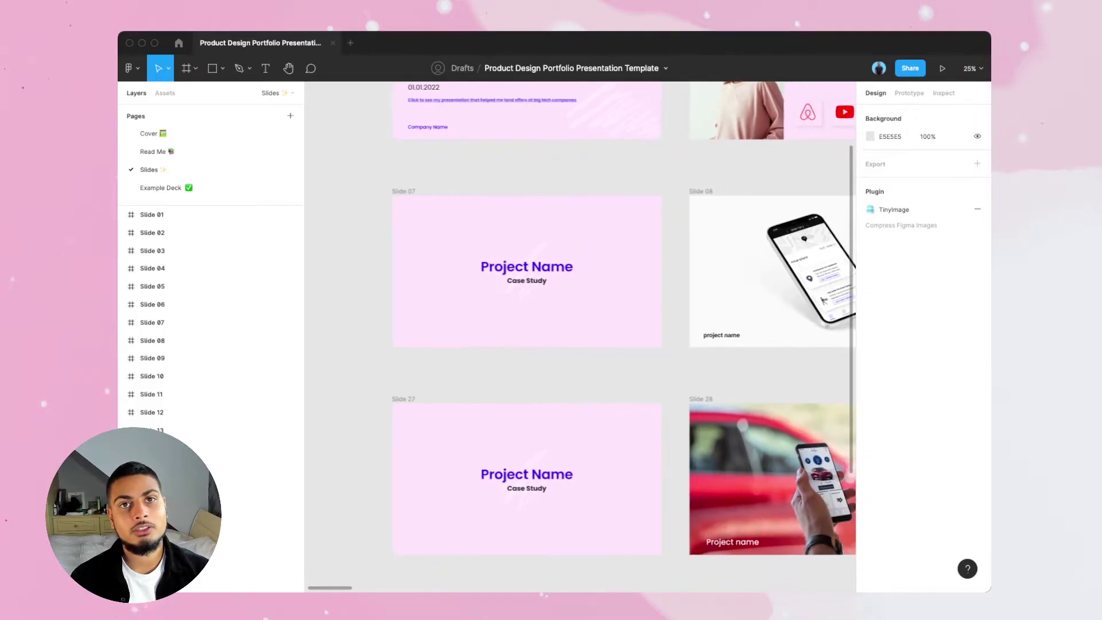
scroll(579, 333, up, 2)
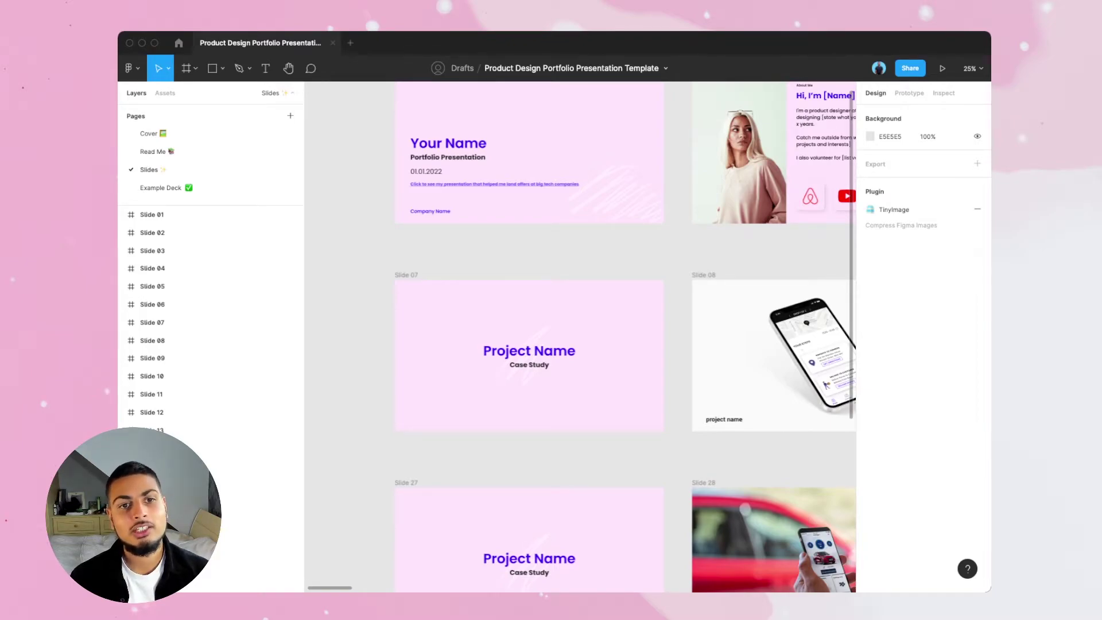
scroll(580, 334, down, 2)
scroll(579, 334, right, 1)
scroll(579, 332, up, 1)
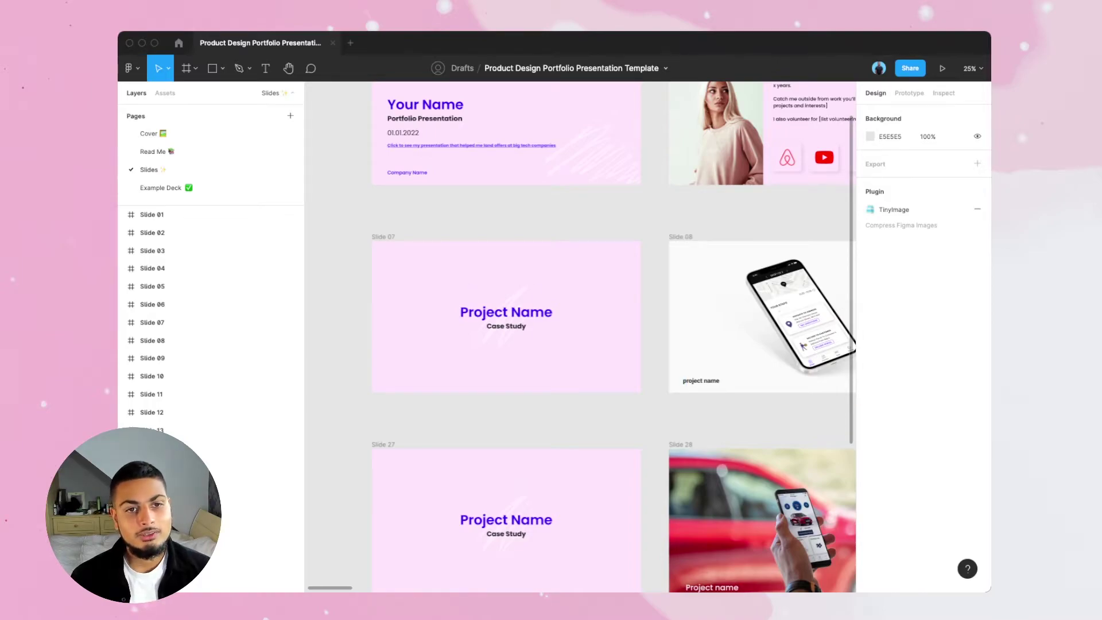
scroll(614, 337, left, 1)
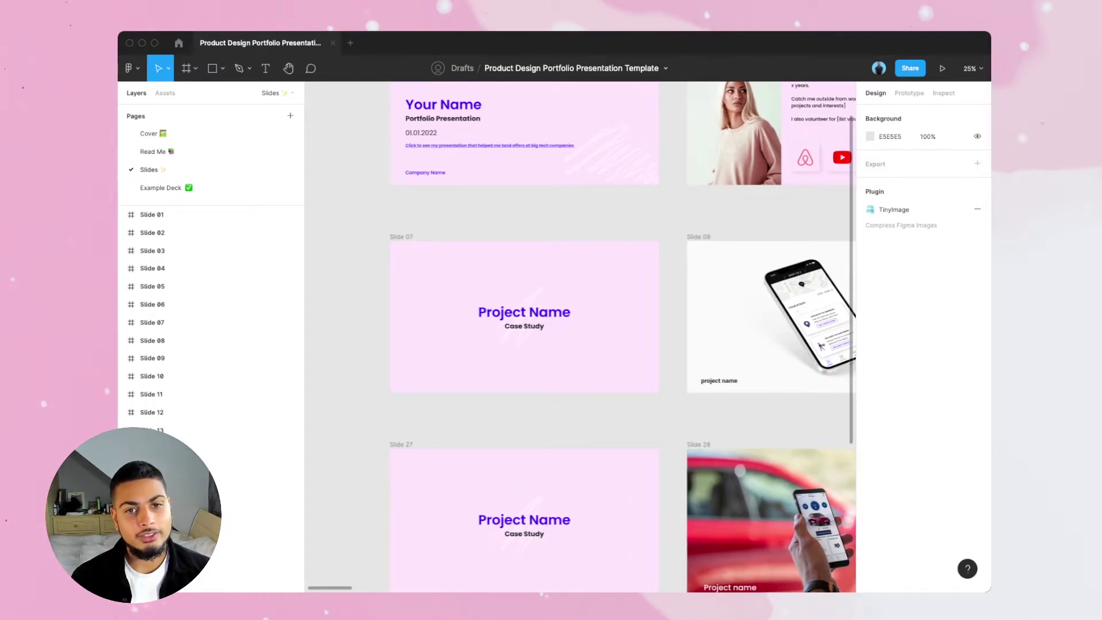
scroll(579, 337, right, 5)
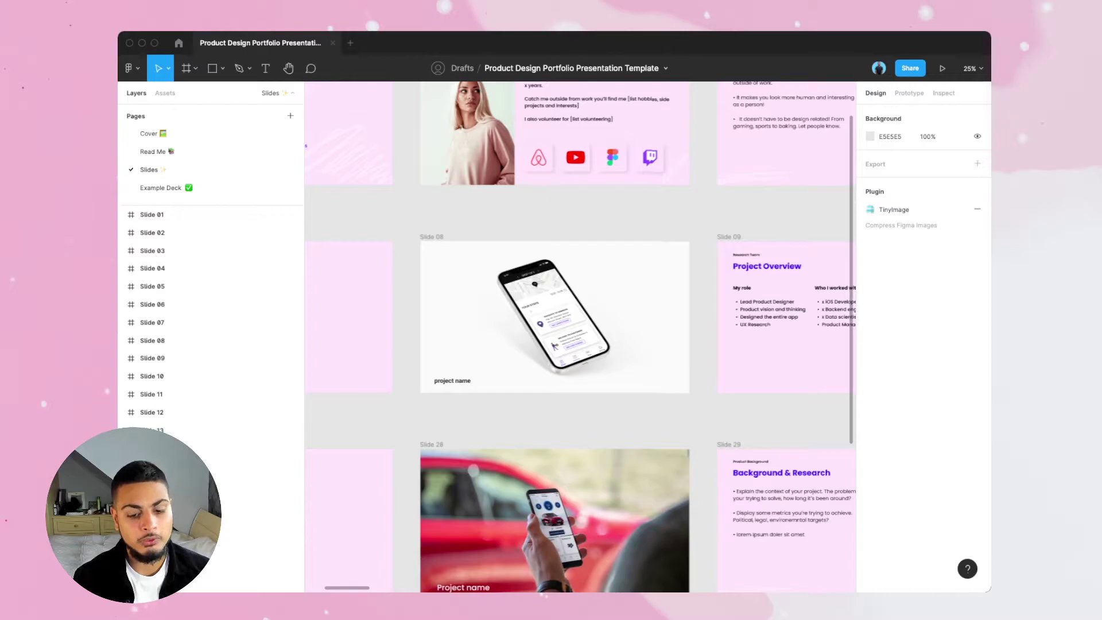
scroll(580, 337, up, 5)
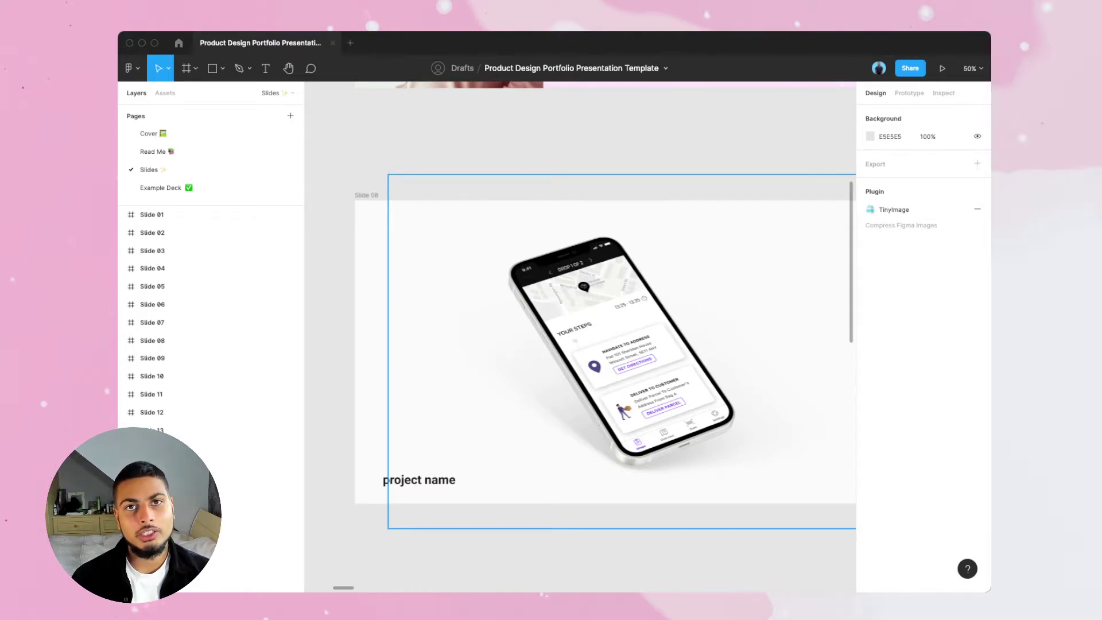
Step: Pan from Slide 08 to Slide 09 'Project Overview' listing role, collaborators and timeline
scroll(580, 345, right, 5)
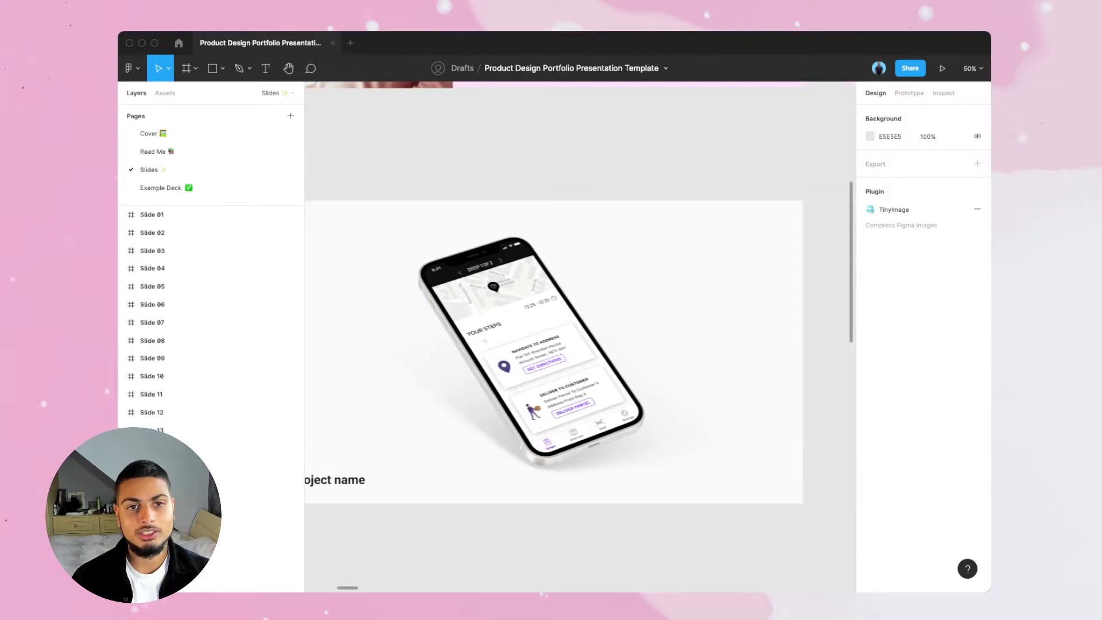
scroll(580, 344, right, 8)
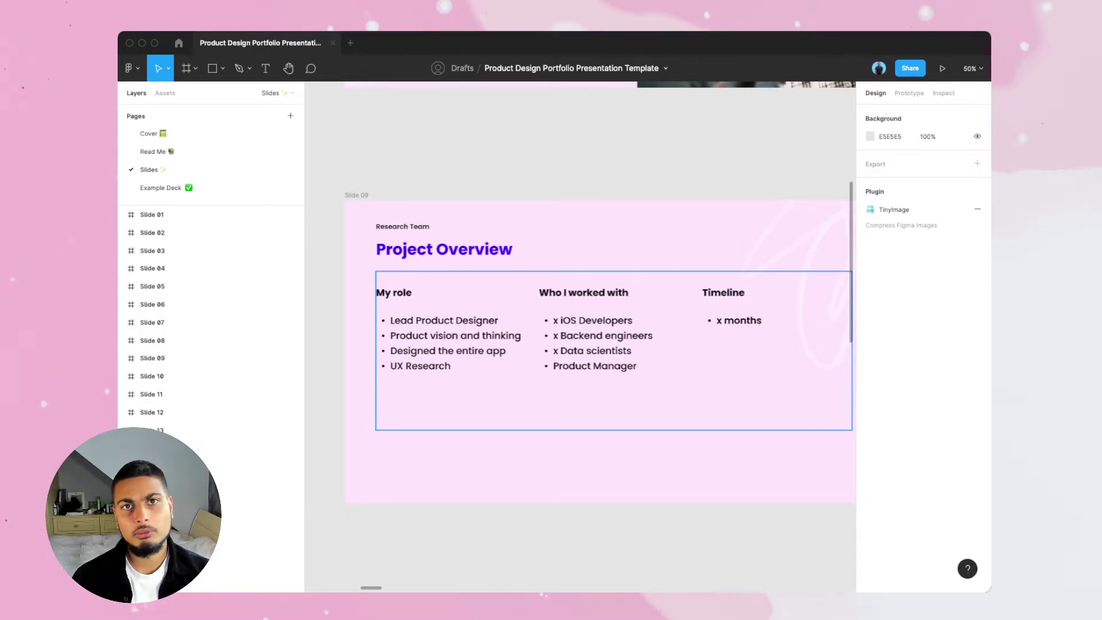
Step: Pan to Slide 10 '[Project Name] Background' with the stacked burger photo
scroll(580, 345, right, 2)
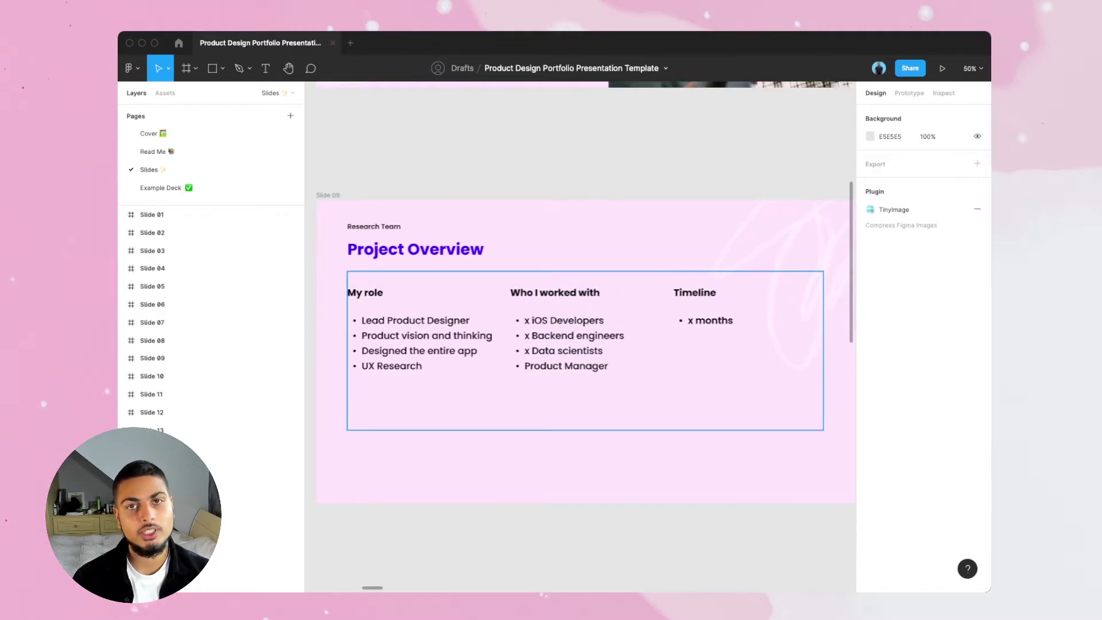
scroll(580, 344, right, 10)
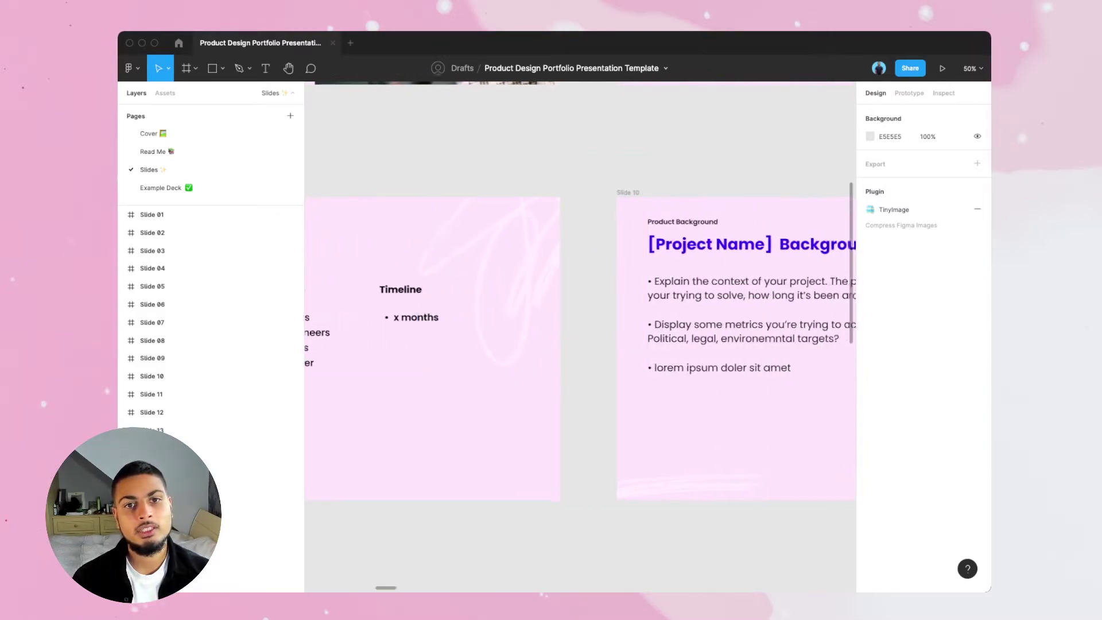
scroll(580, 345, right, 4)
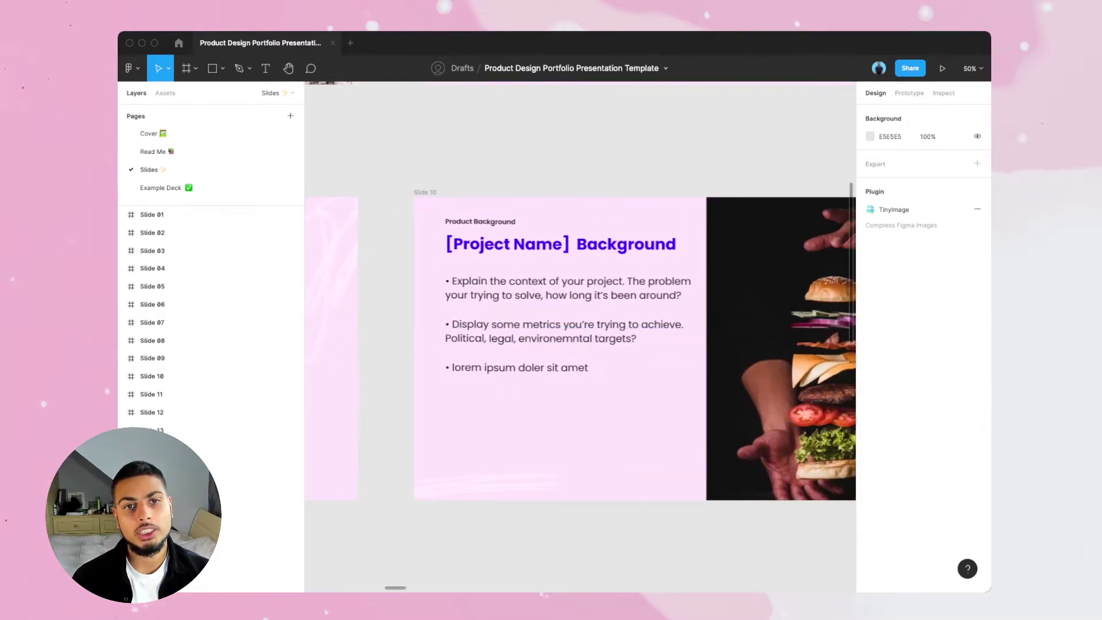
scroll(579, 339, right, 1)
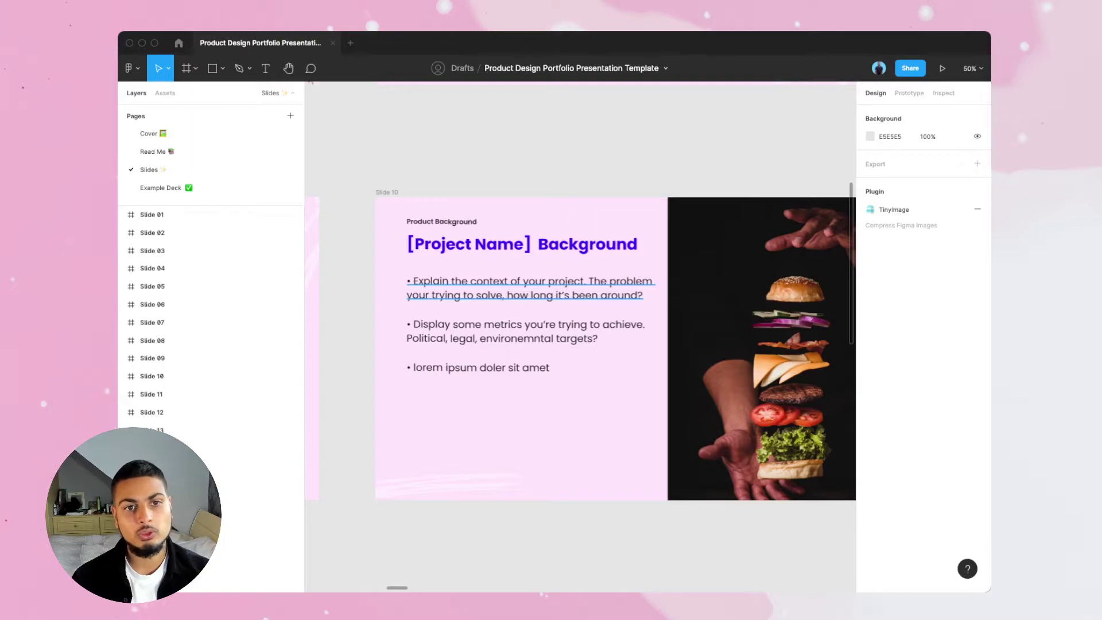
scroll(581, 345, right, 3)
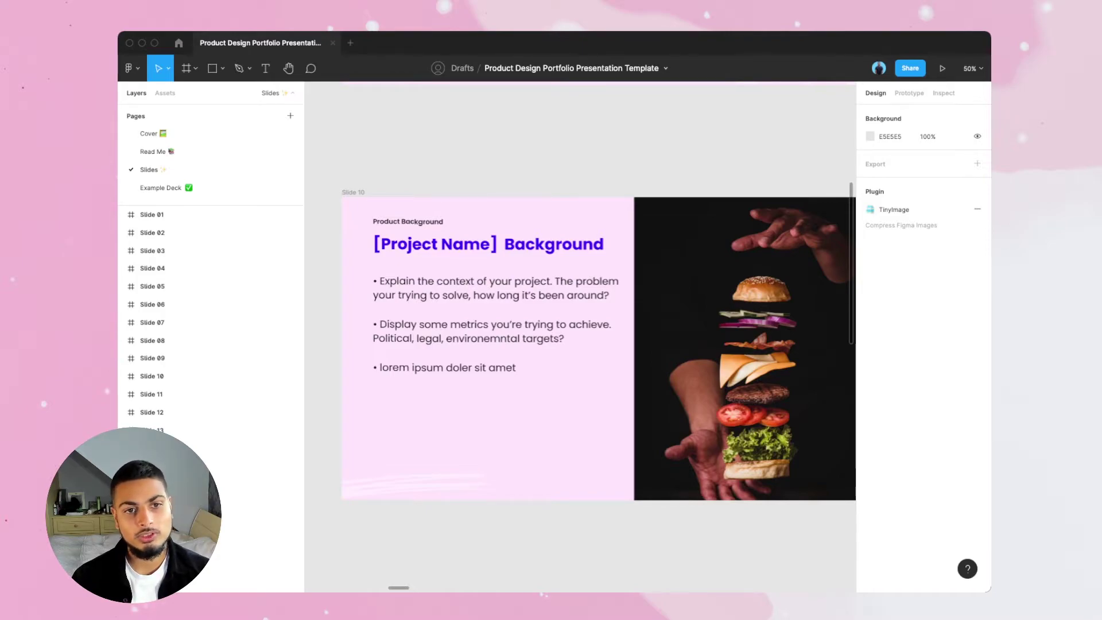
Step: Pan past Slides 11 and 12 to the Slide 13 '[Project name] in action' photo collage
scroll(581, 348, right, 10)
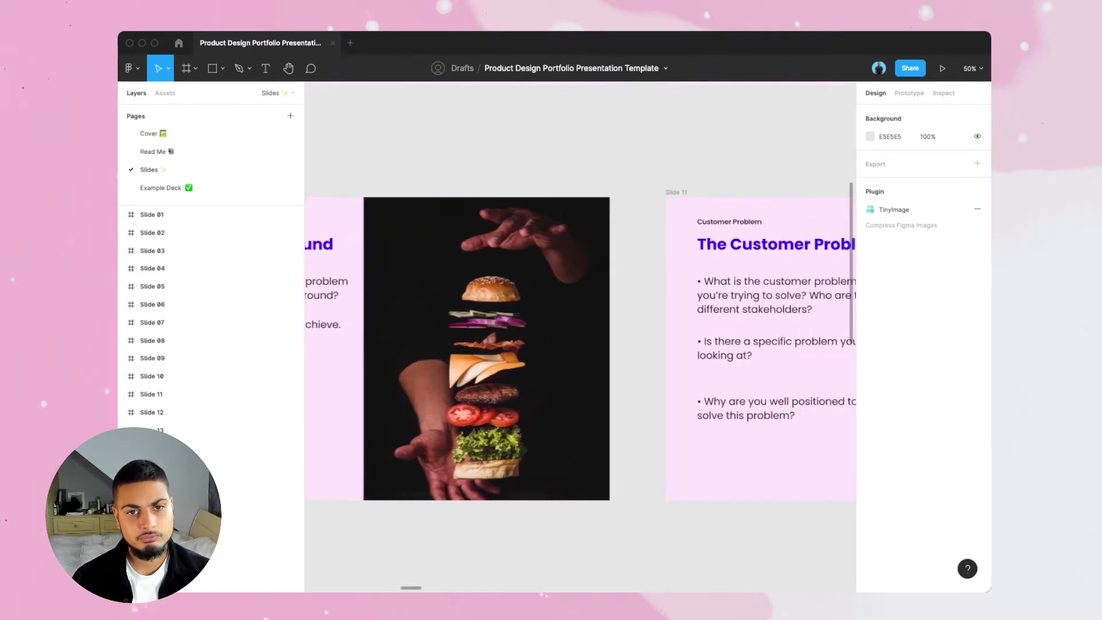
scroll(581, 349, right, 3)
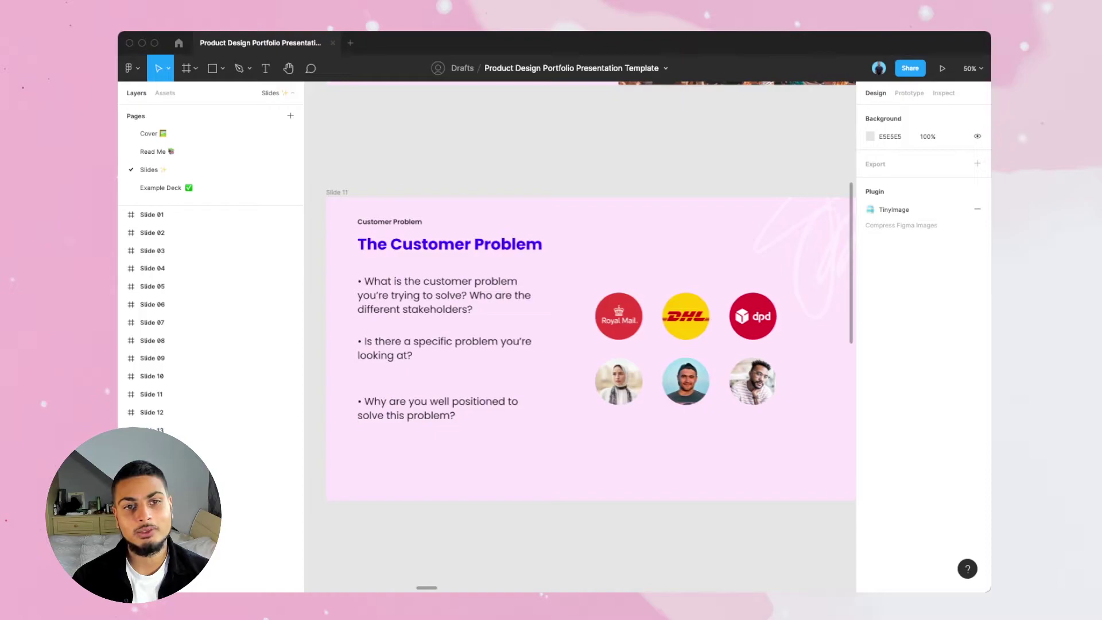
scroll(581, 349, right, 15)
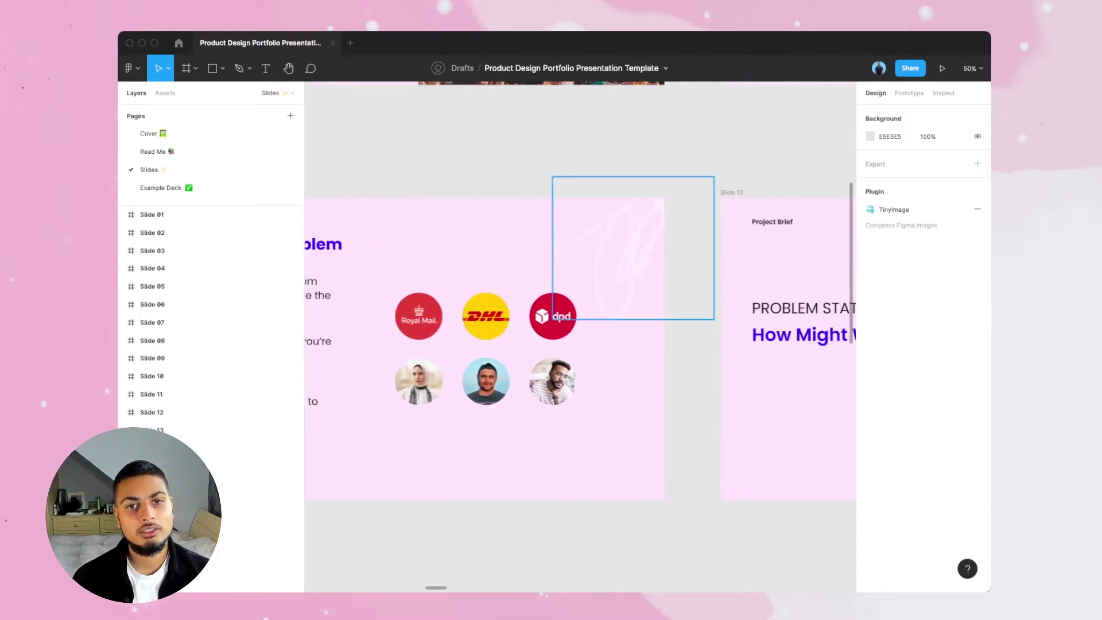
scroll(581, 349, right, 1)
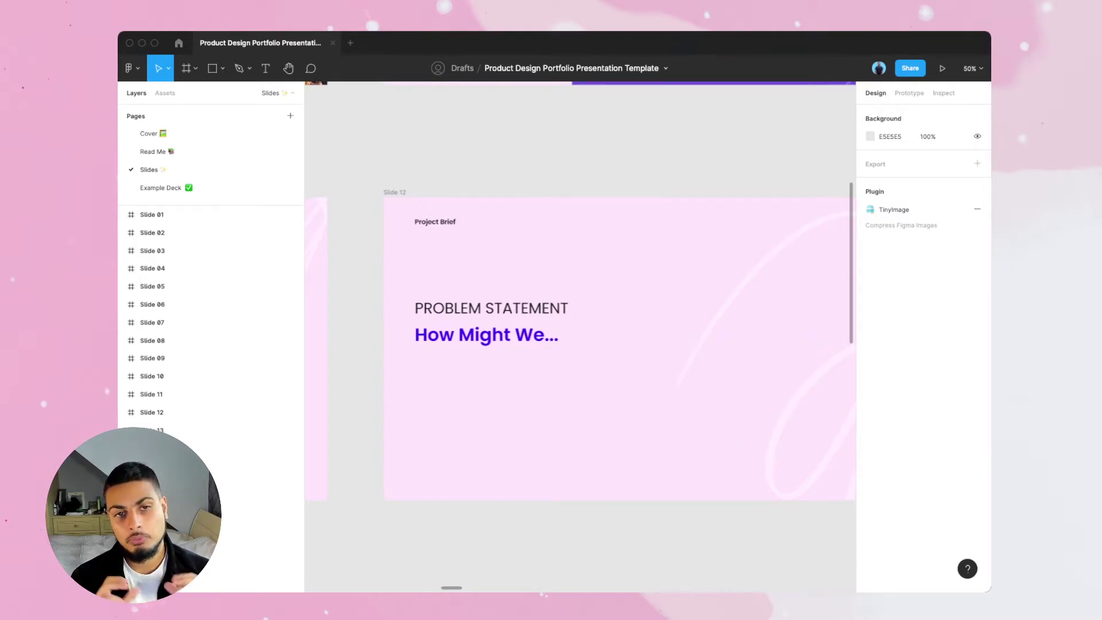
scroll(580, 349, right, 4)
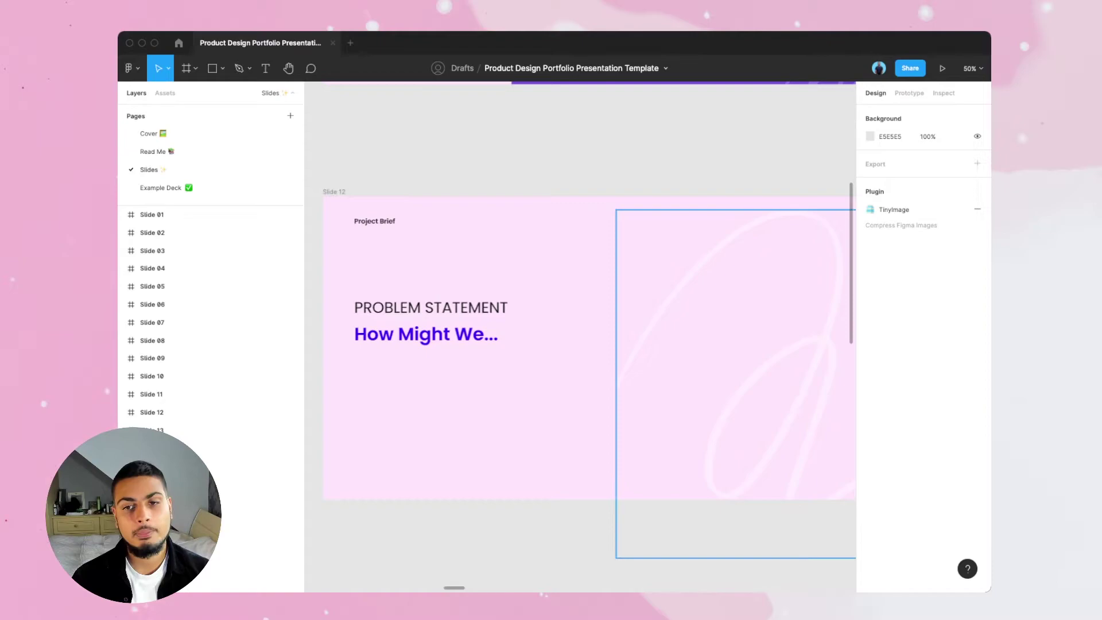
scroll(580, 345, right, 10)
Step: Pan across the Slide 13 collage until the Slide 14 'Impact' slide starts to appear
scroll(580, 344, right, 3)
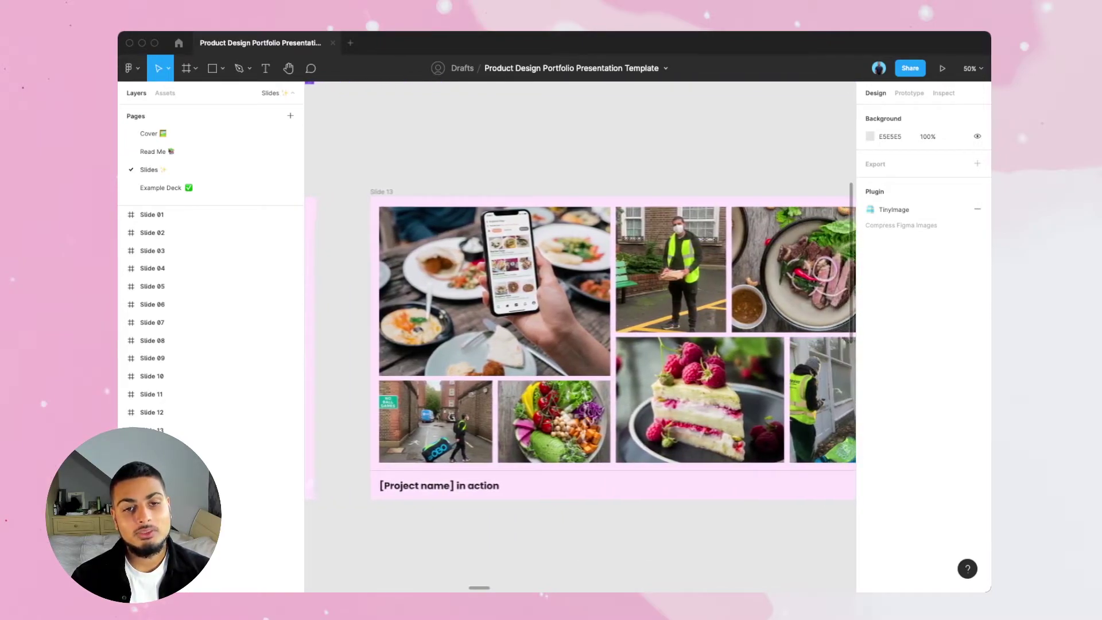
scroll(580, 344, down, 1)
scroll(579, 317, right, 3)
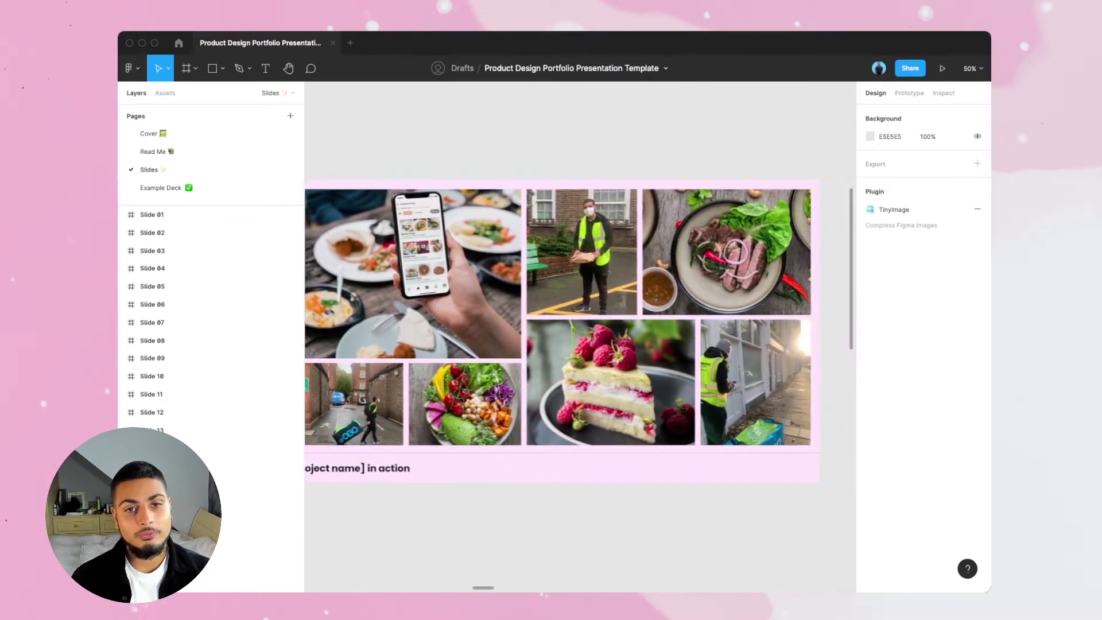
scroll(575, 316, left, 1)
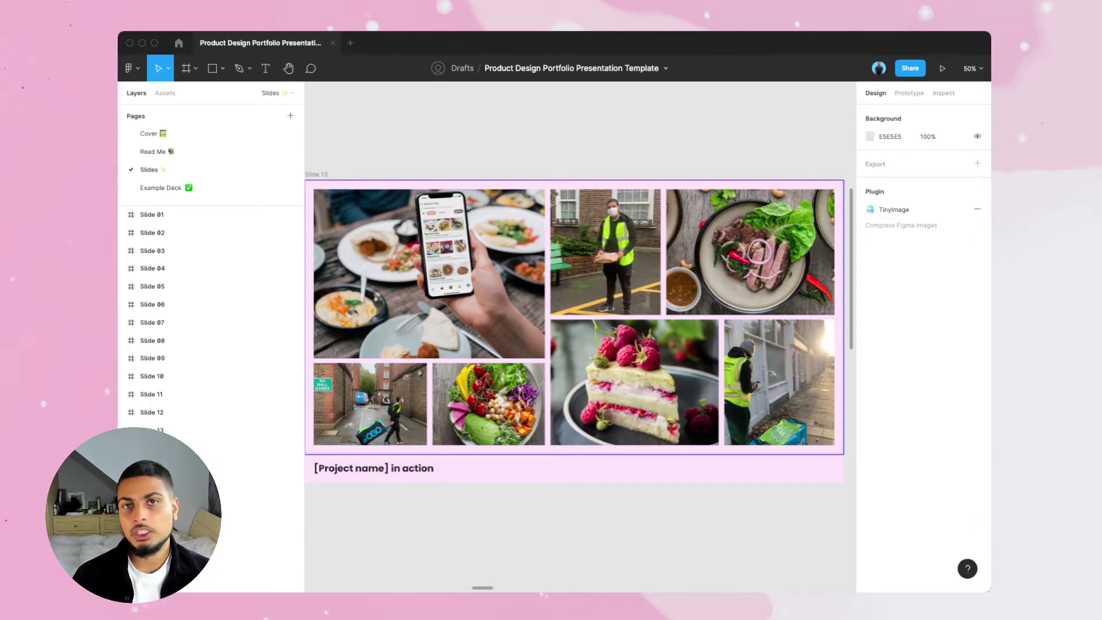
scroll(579, 321, left, 2)
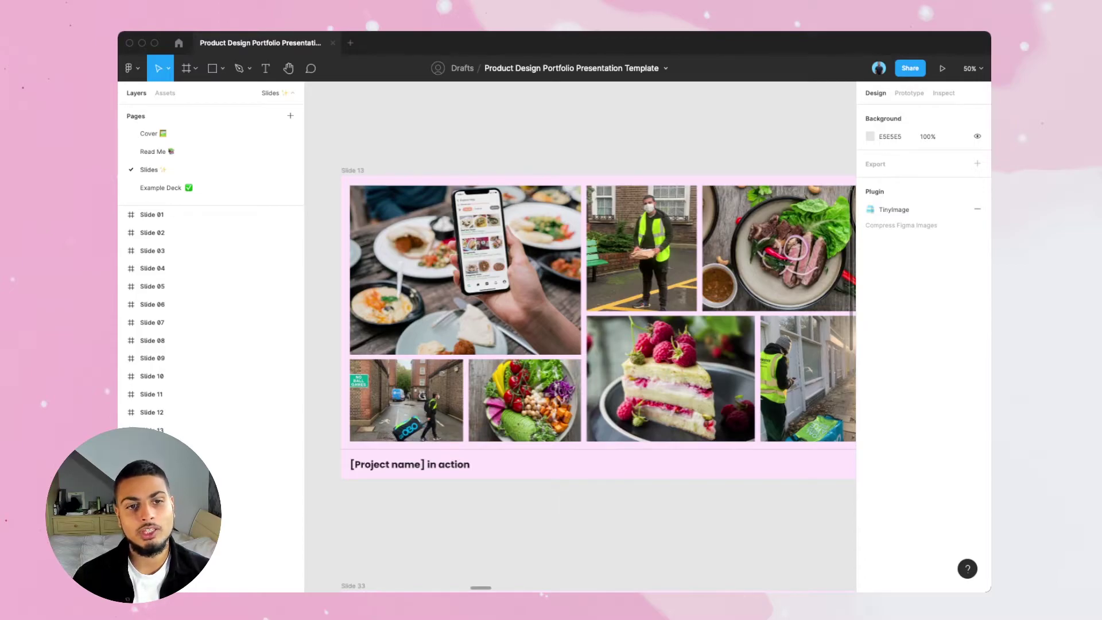
scroll(580, 315, right, 2)
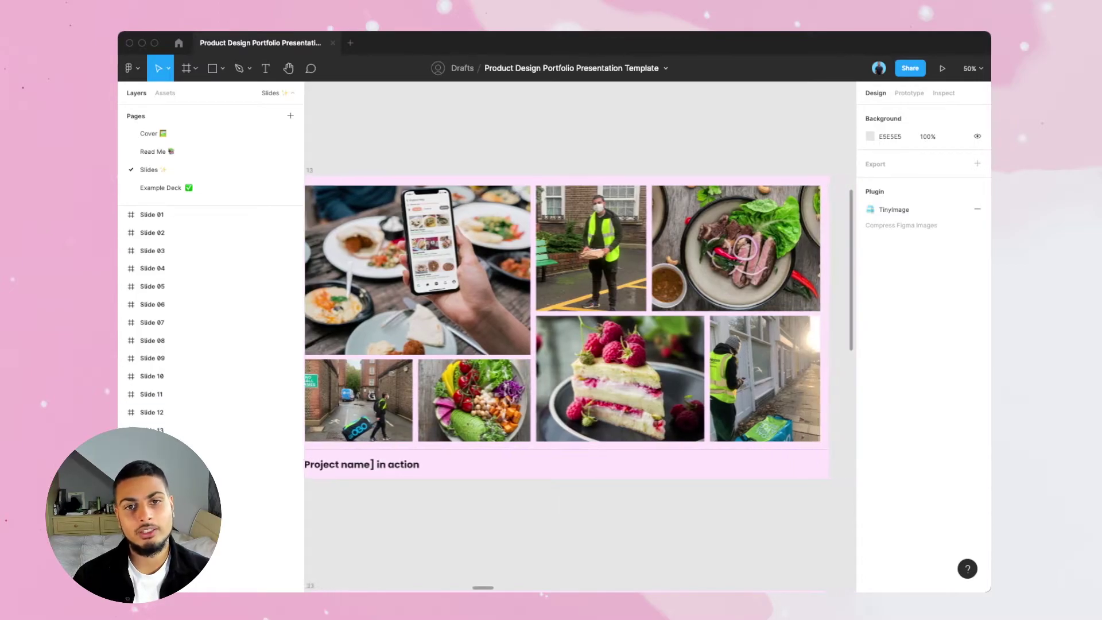
scroll(579, 321, left, 2)
Step: Scroll right past Slide 14's Impact slide to Slide 15, Measuring Impact And KPIs
scroll(580, 321, right, 10)
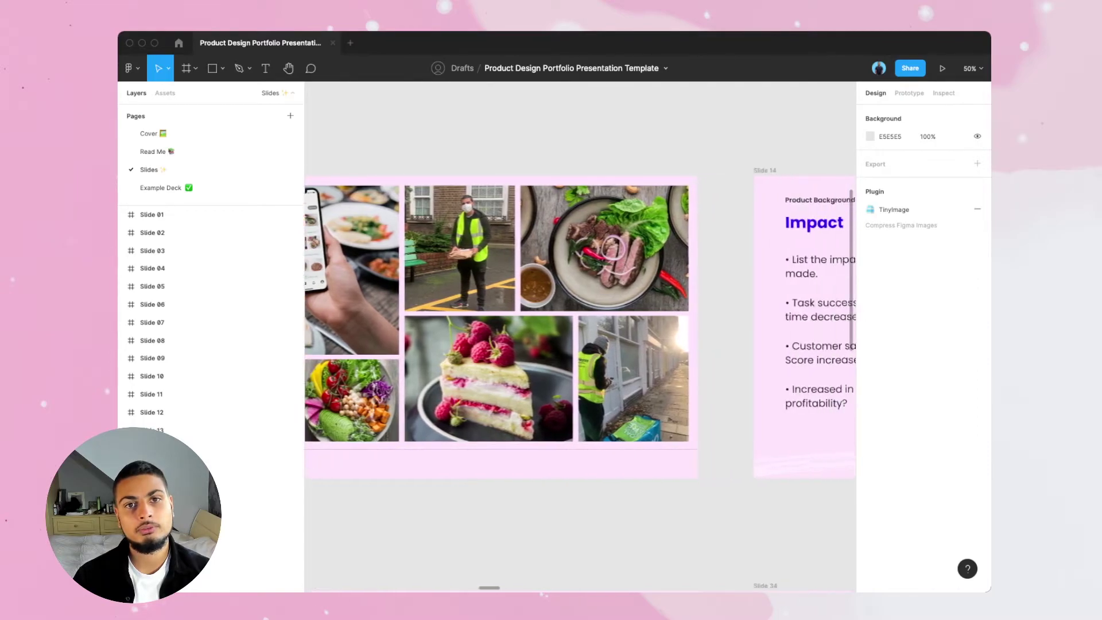
scroll(579, 321, right, 1)
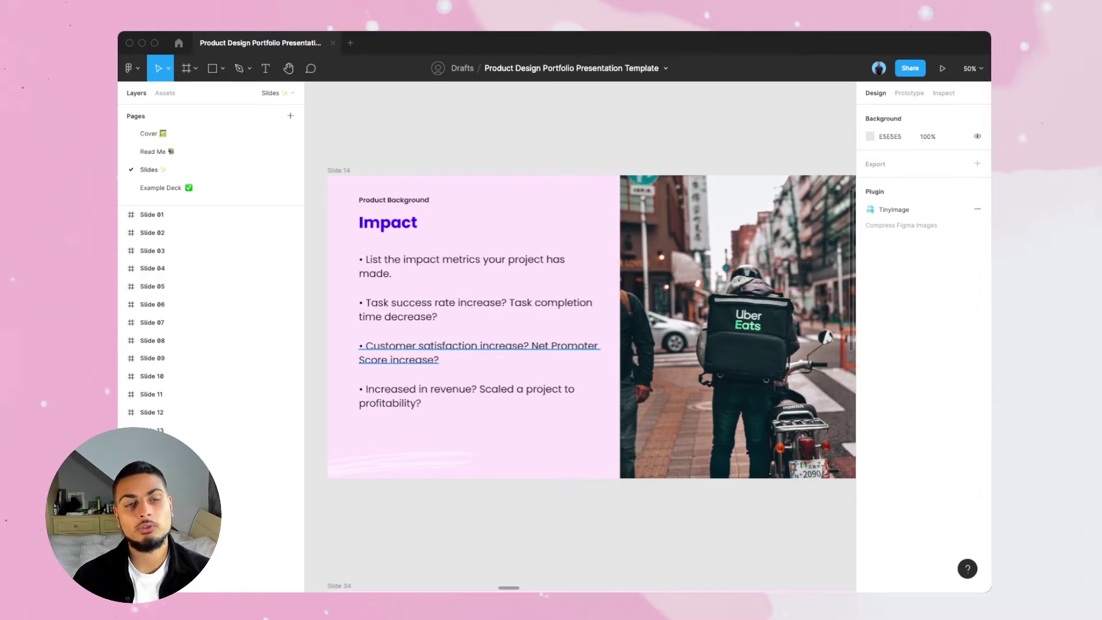
scroll(580, 327, right, 10)
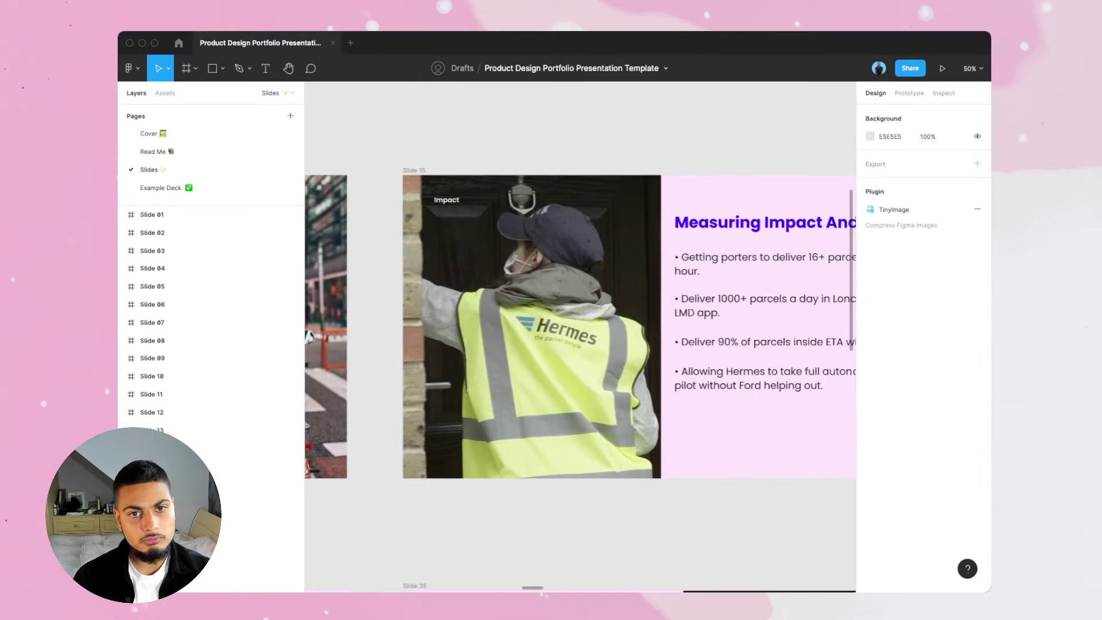
Step: Review Slide 15's parcel-delivery KPI bullets, then move on to Slide 16, Constraints For [Project Name]
scroll(580, 327, right, 4)
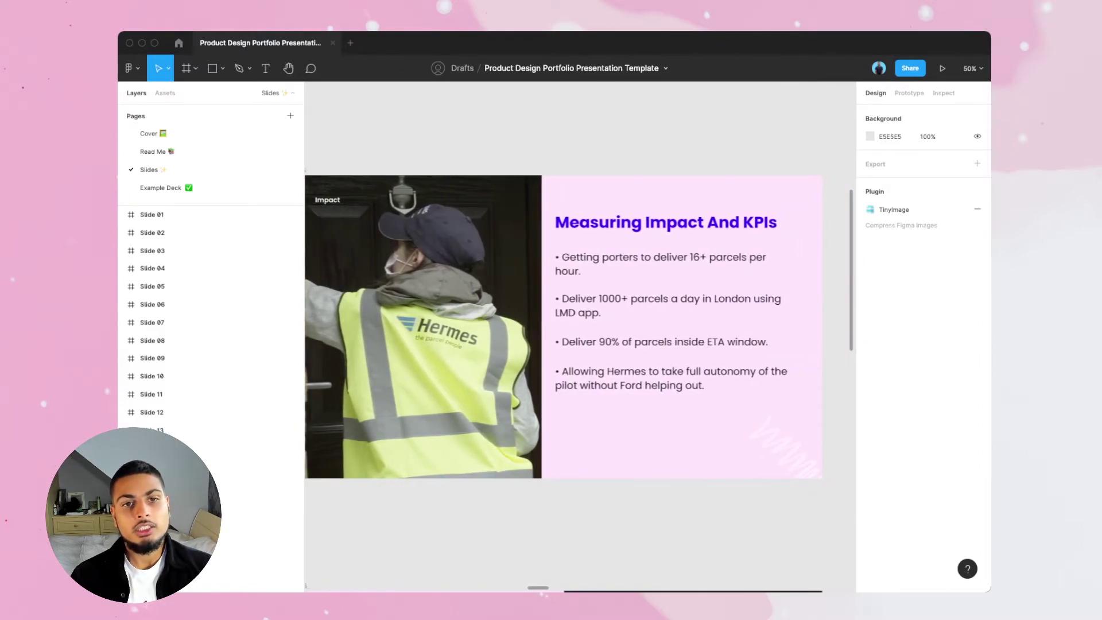
scroll(580, 327, left, 2)
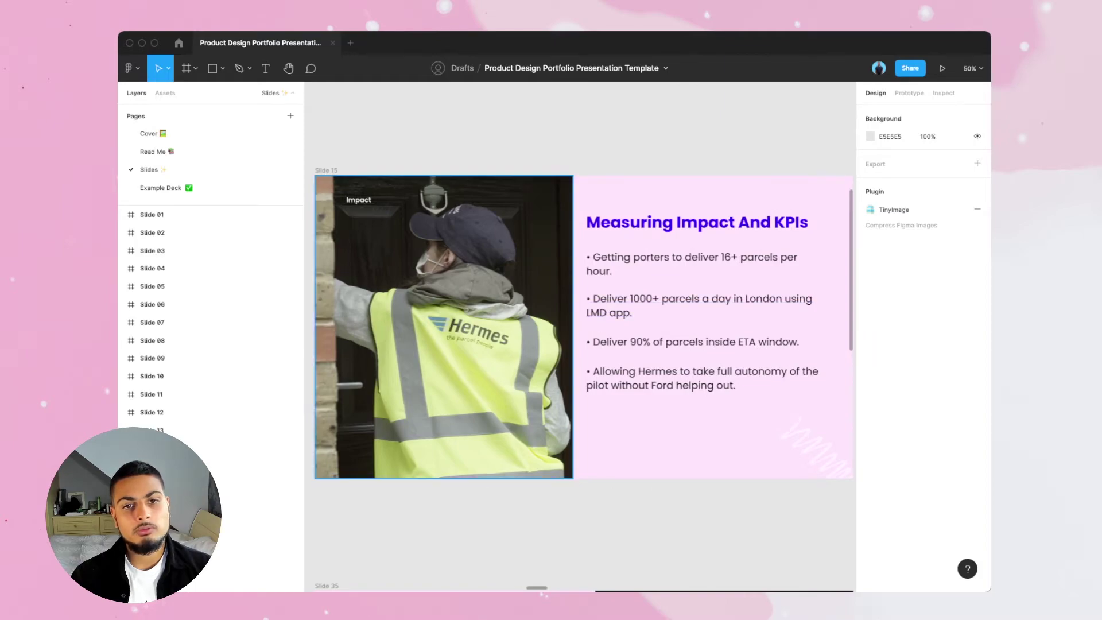
scroll(689, 304, left, 1)
scroll(588, 336, up, 1)
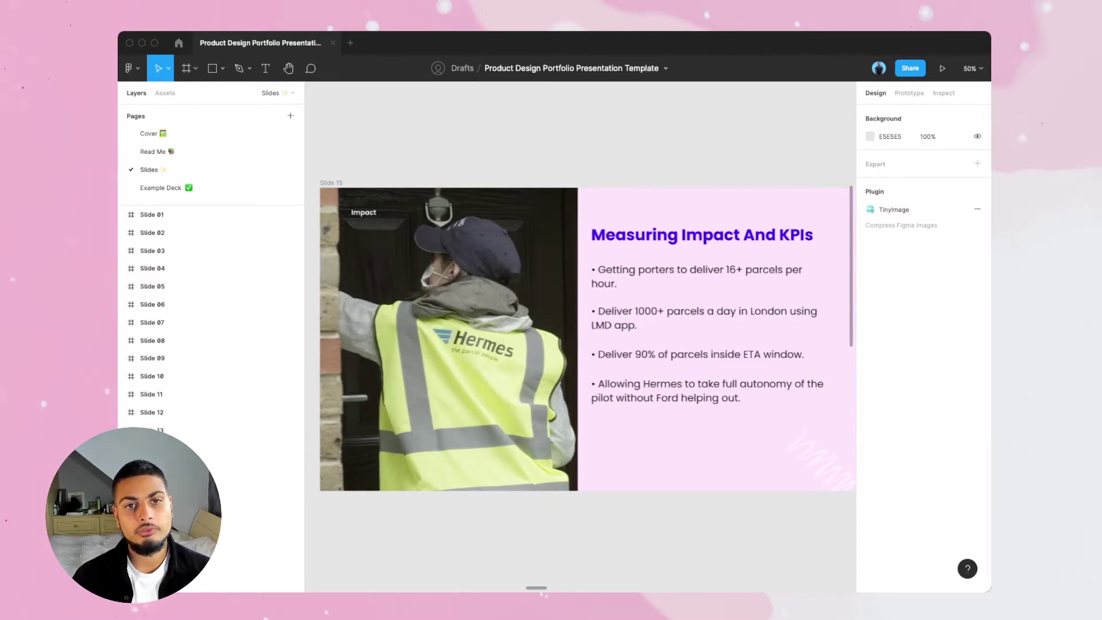
scroll(579, 339, right, 3)
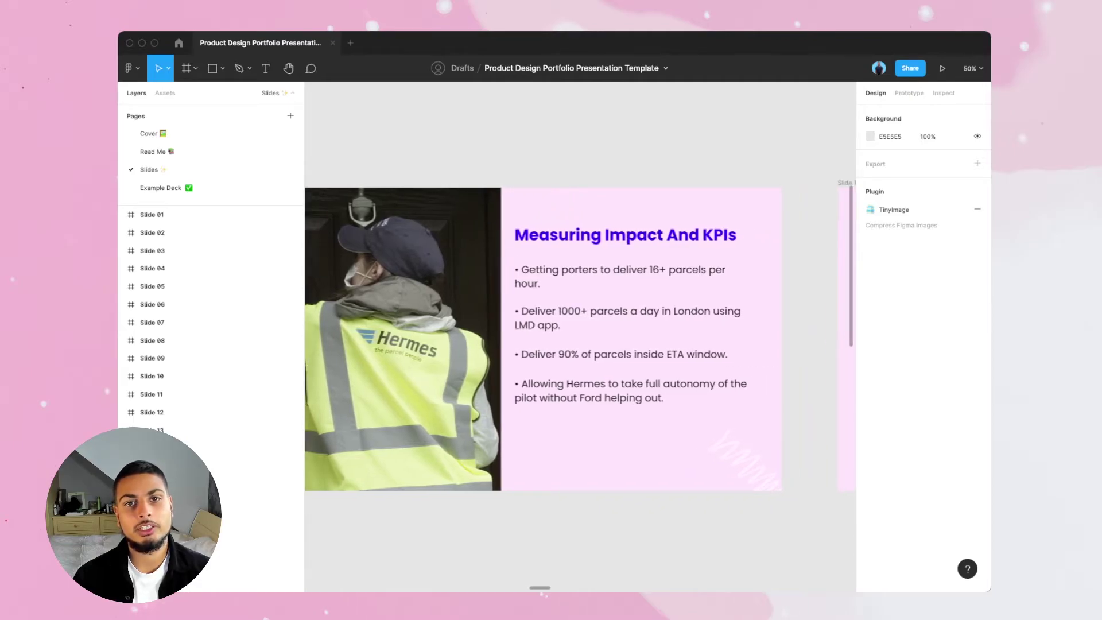
scroll(579, 339, right, 15)
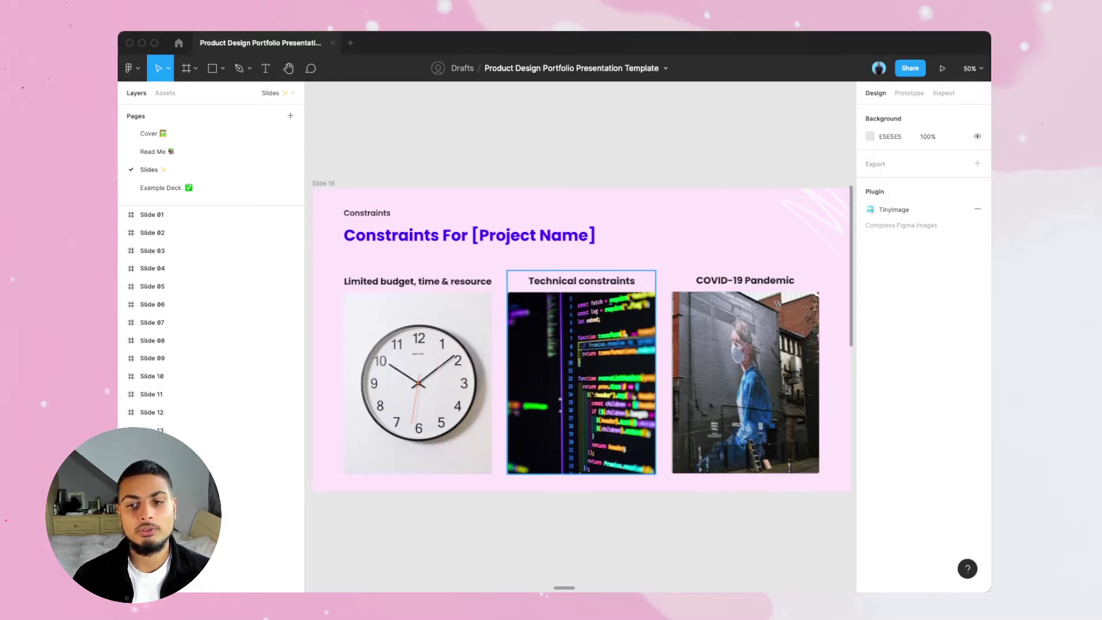
Step: Scroll past Slide 17's Key Principles Venn diagram to Slide 18, Field Research On [Project Name]
scroll(580, 338, right, 10)
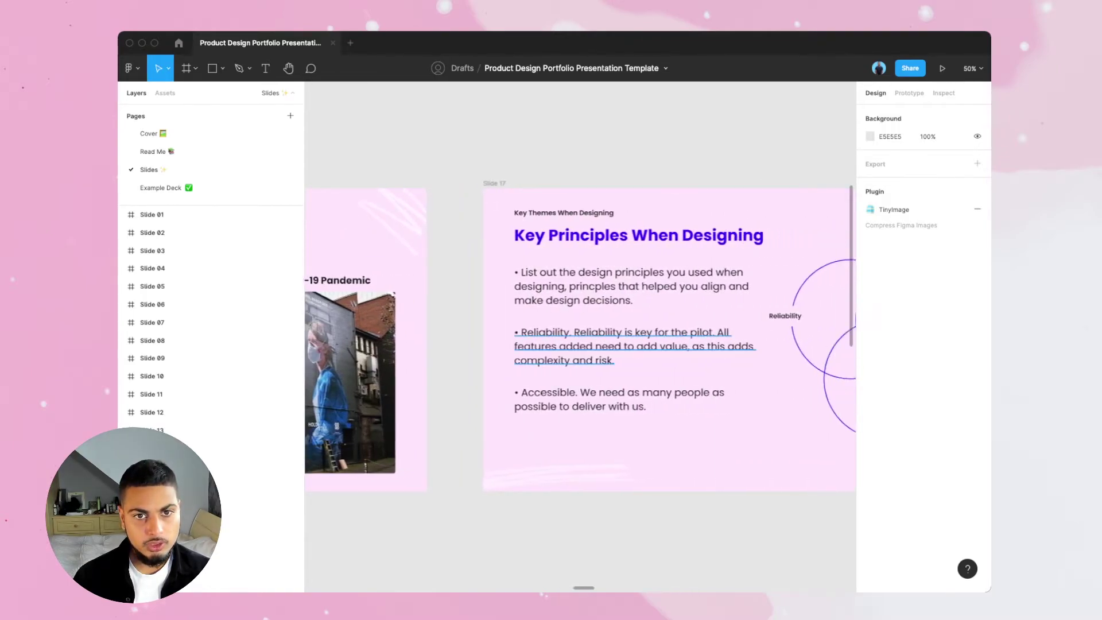
scroll(579, 338, right, 4)
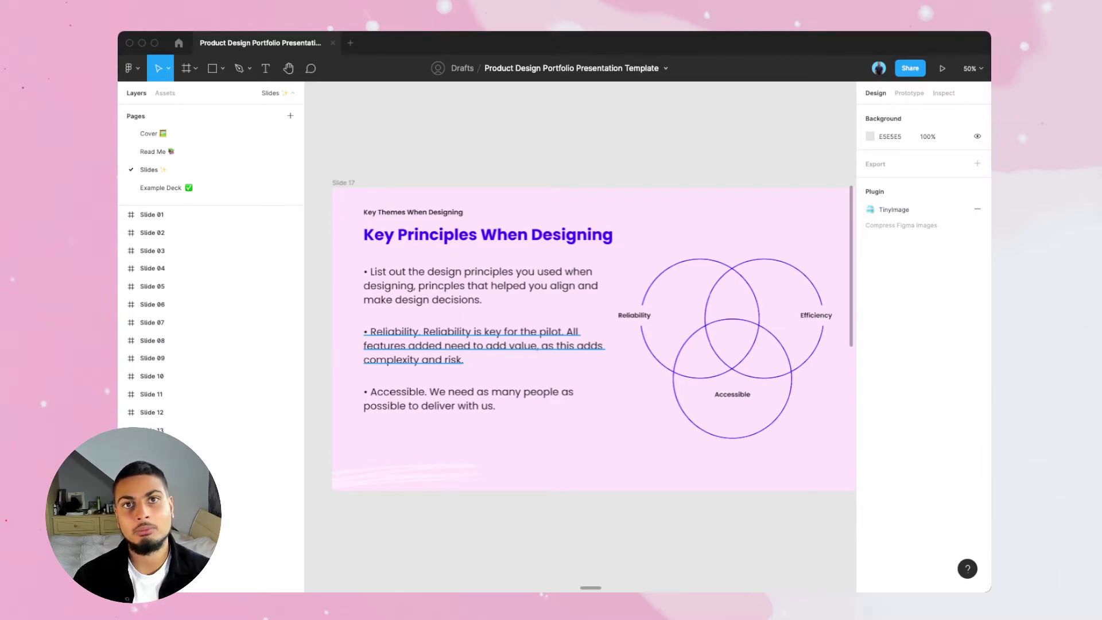
scroll(579, 338, right, 10)
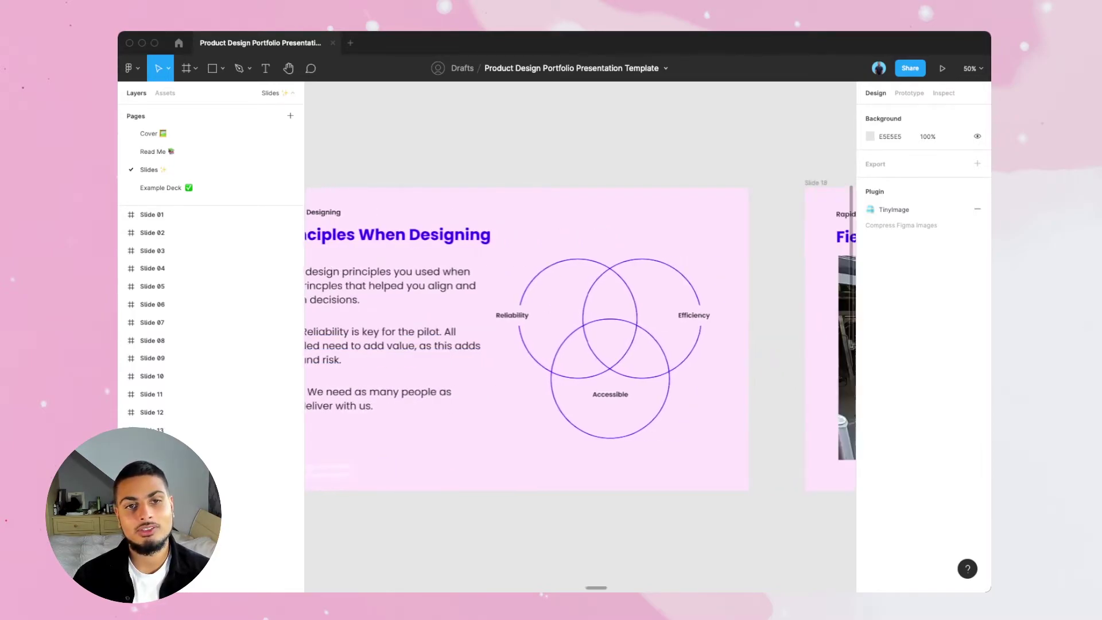
scroll(579, 338, right, 3)
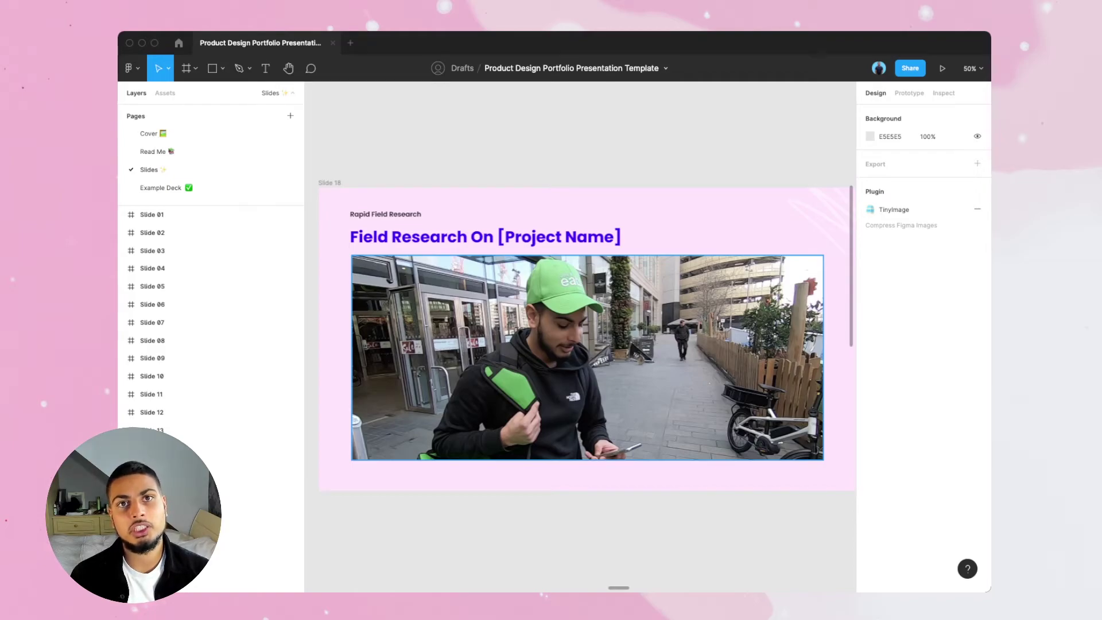
Step: Scroll past Slide 19's Research Insights drinks photo to Slide 20's Customer Needs and First Release columns
scroll(580, 339, right, 1)
scroll(580, 338, right, 15)
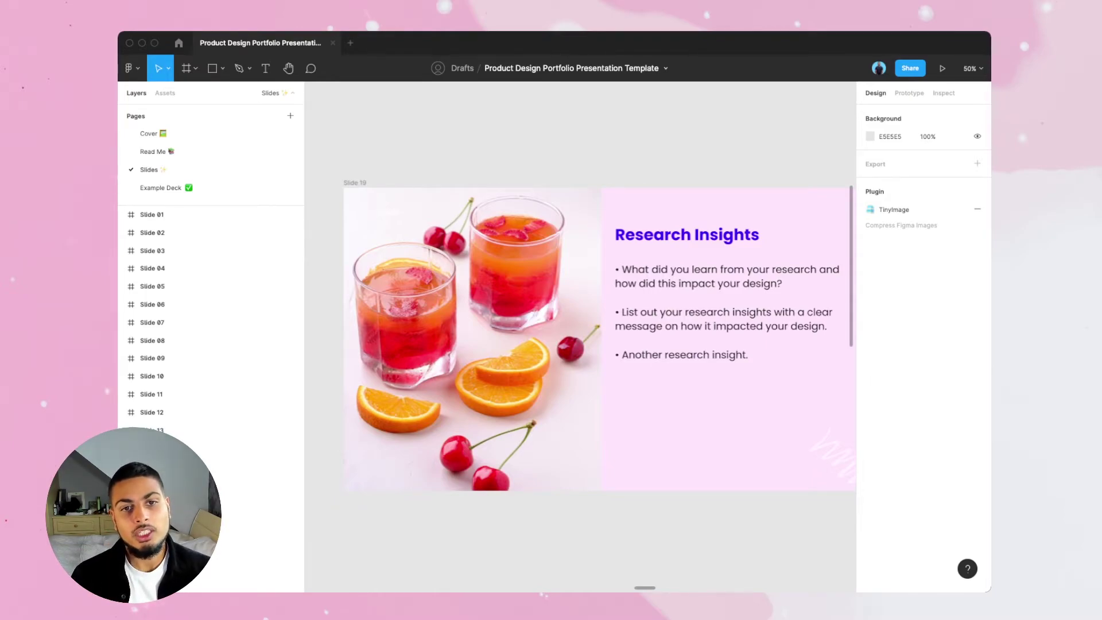
scroll(579, 338, right, 2)
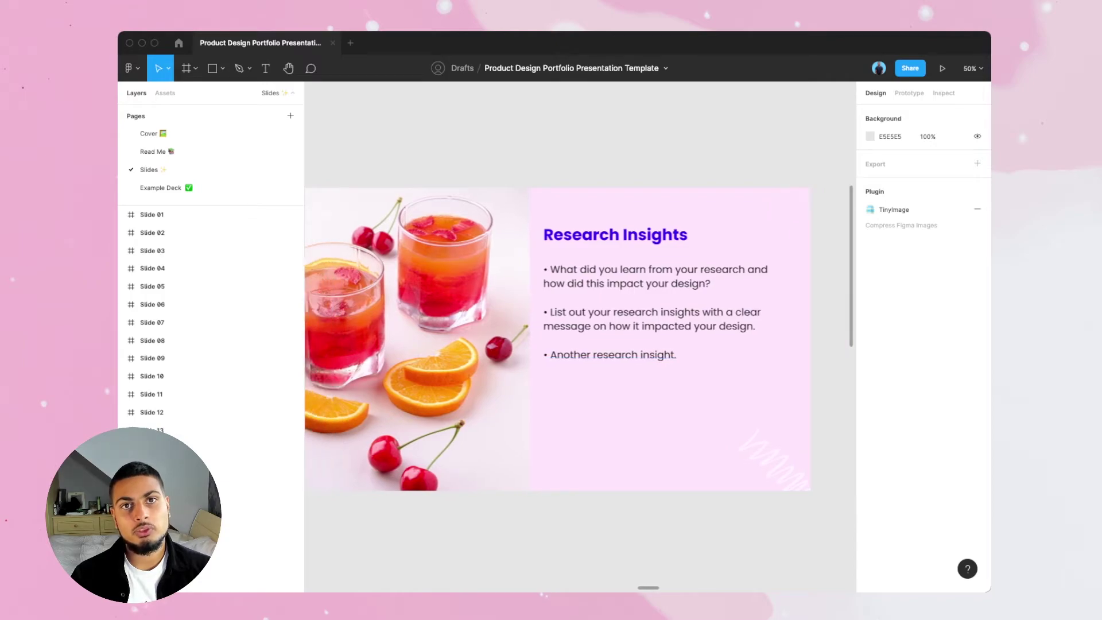
scroll(580, 339, left, 1)
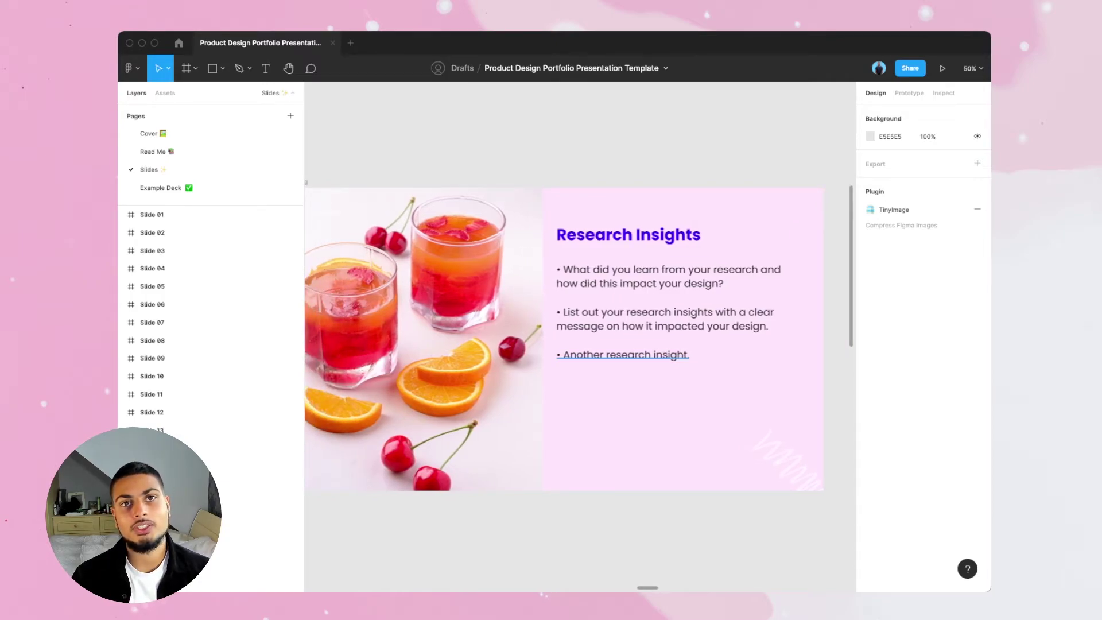
scroll(579, 339, right, 15)
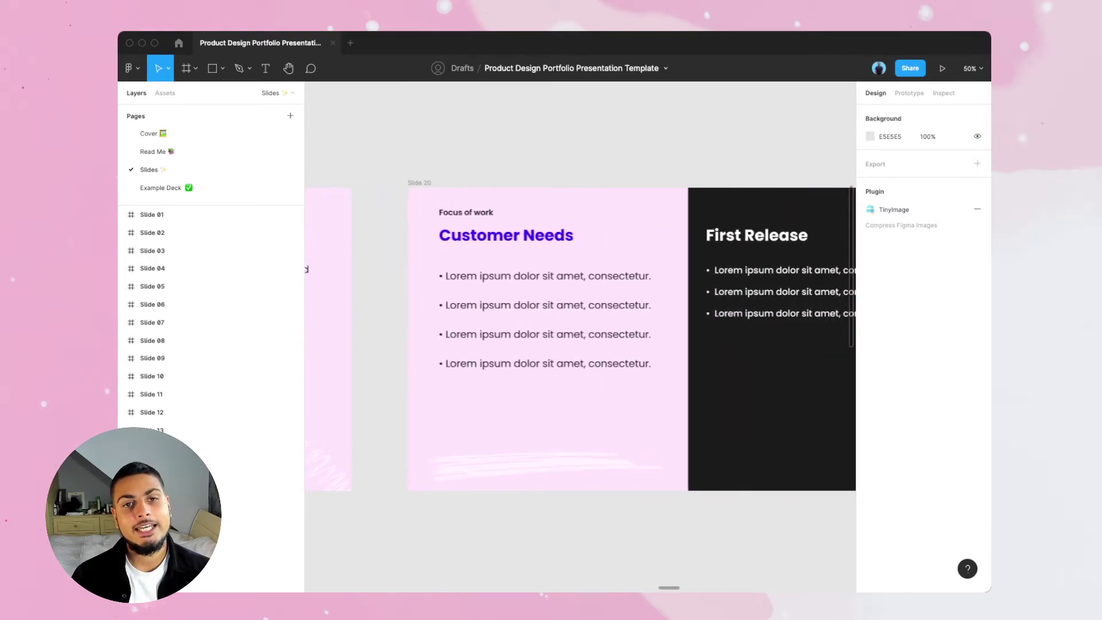
Step: Scroll across Slide 20 and Slide 21's paper wireframes toward Slide 22's phone mockups
scroll(579, 338, right, 2)
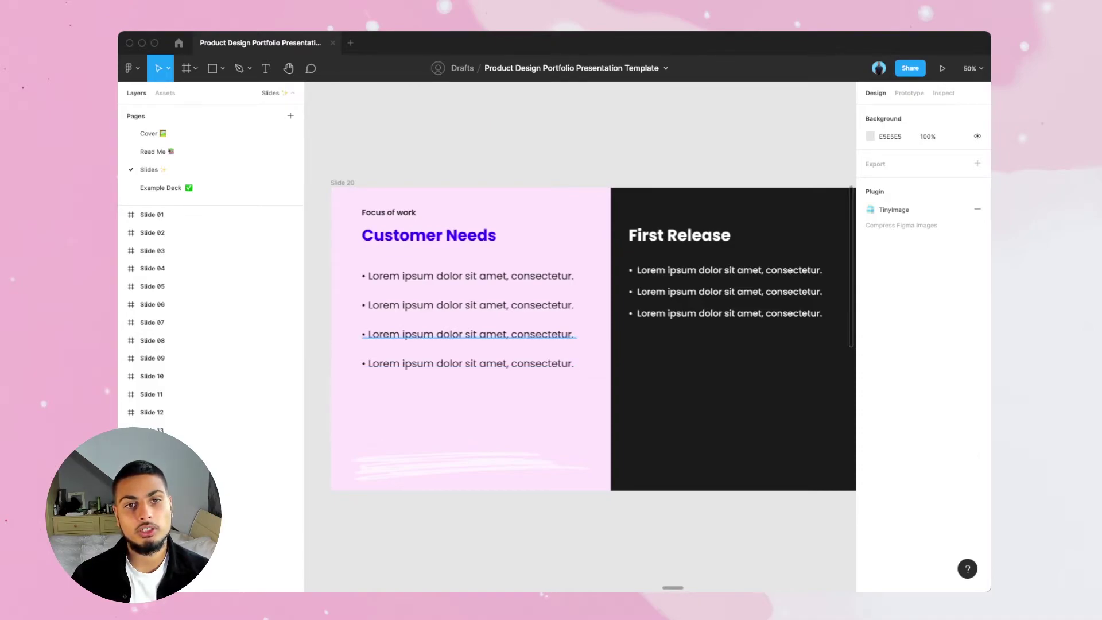
scroll(579, 338, right, 10)
scroll(579, 339, right, 11)
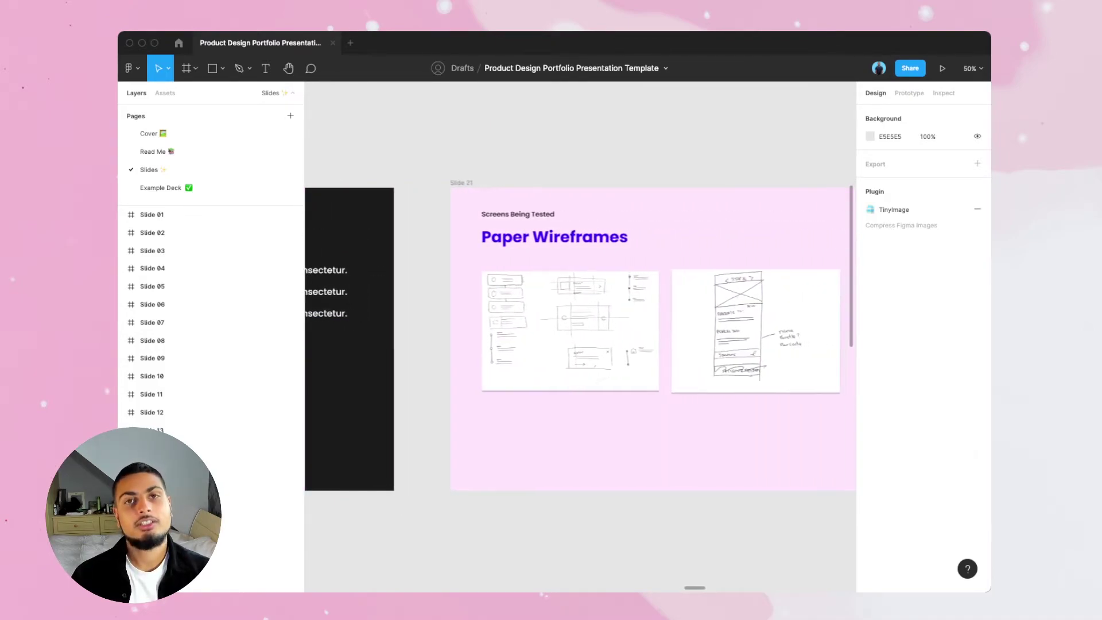
scroll(580, 339, right, 2)
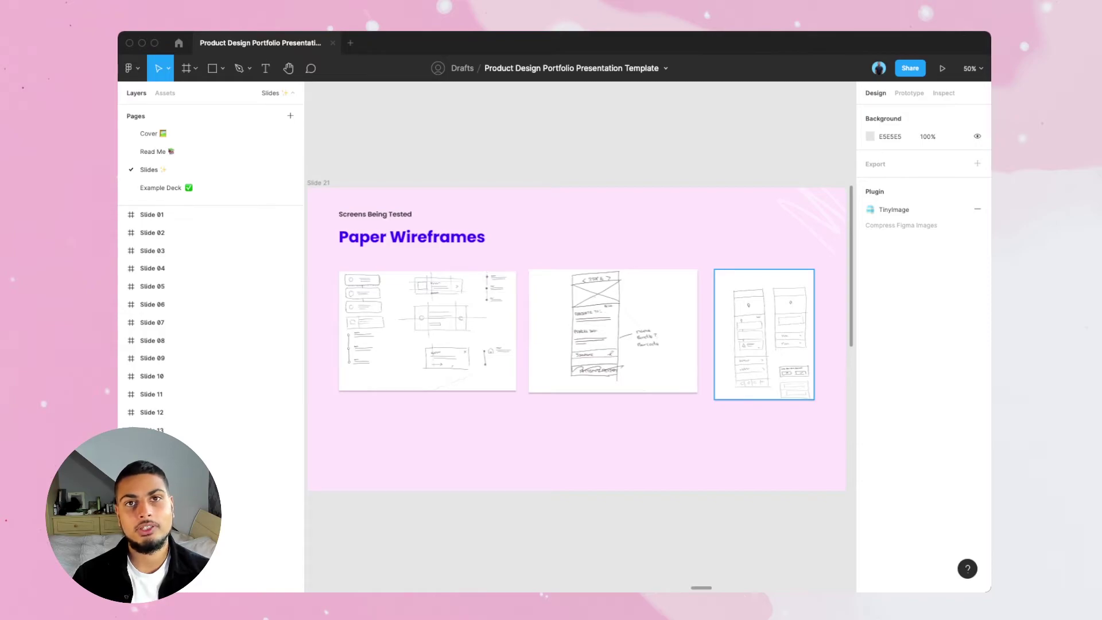
Step: Scroll past Slide 24's Accessibility edge case until Slide 25's 'BOX 1 ICONS' grid fills the canvas
scroll(579, 339, right, 10)
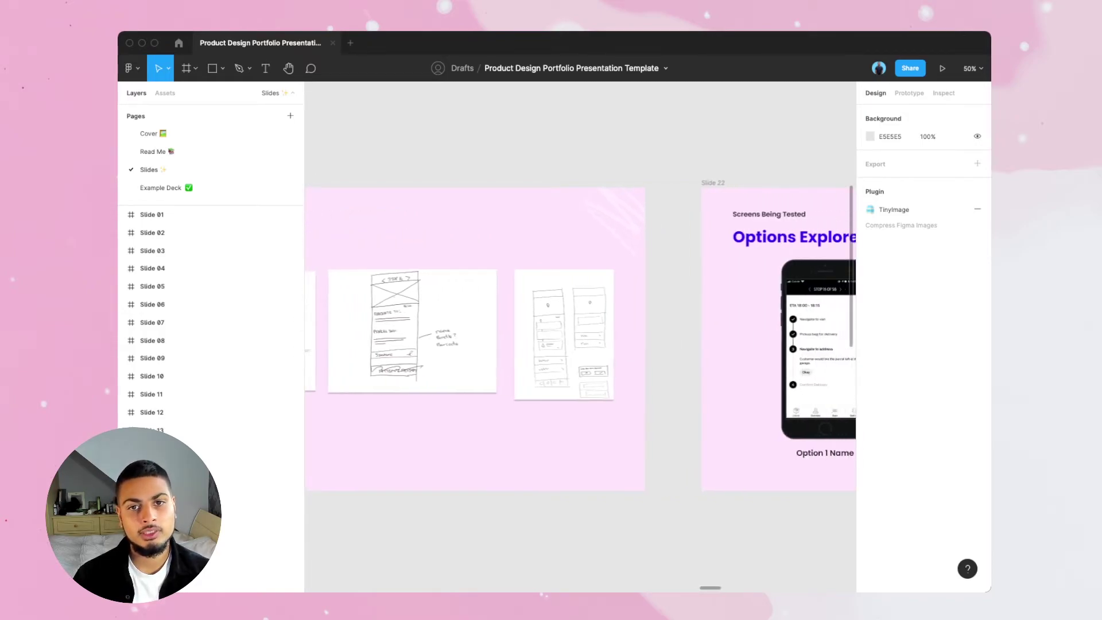
scroll(580, 338, right, 3)
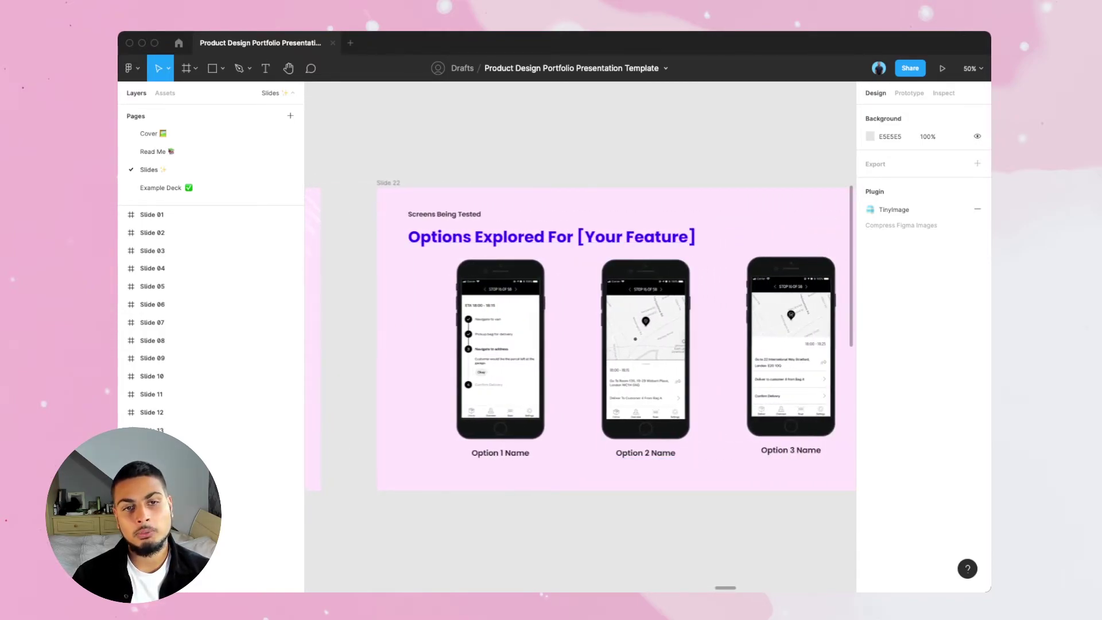
scroll(579, 338, right, 3)
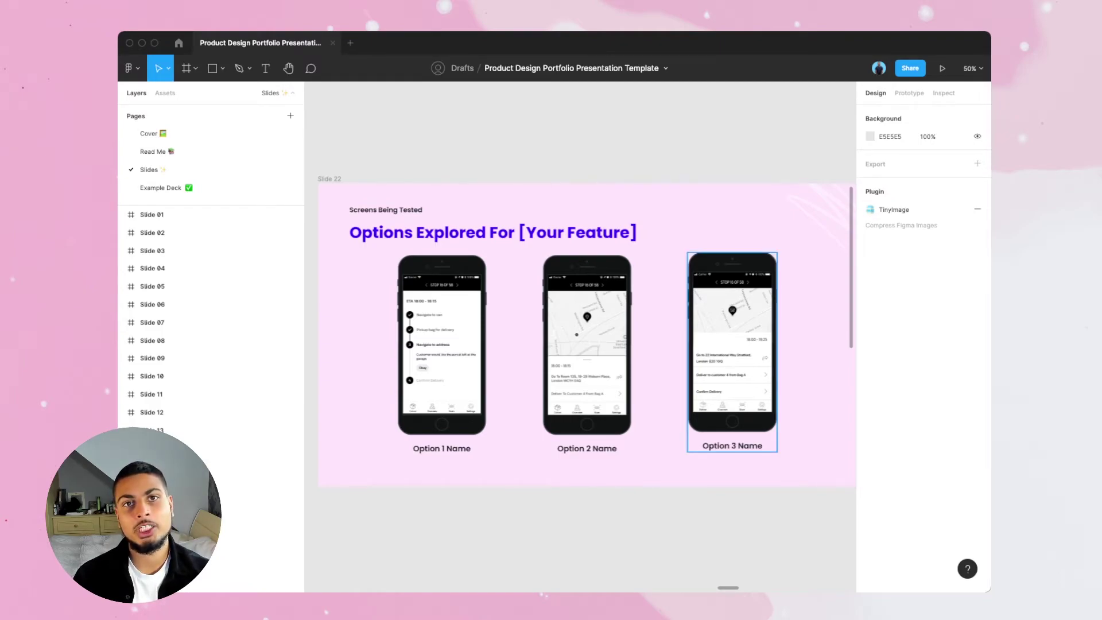
scroll(579, 338, right, 10)
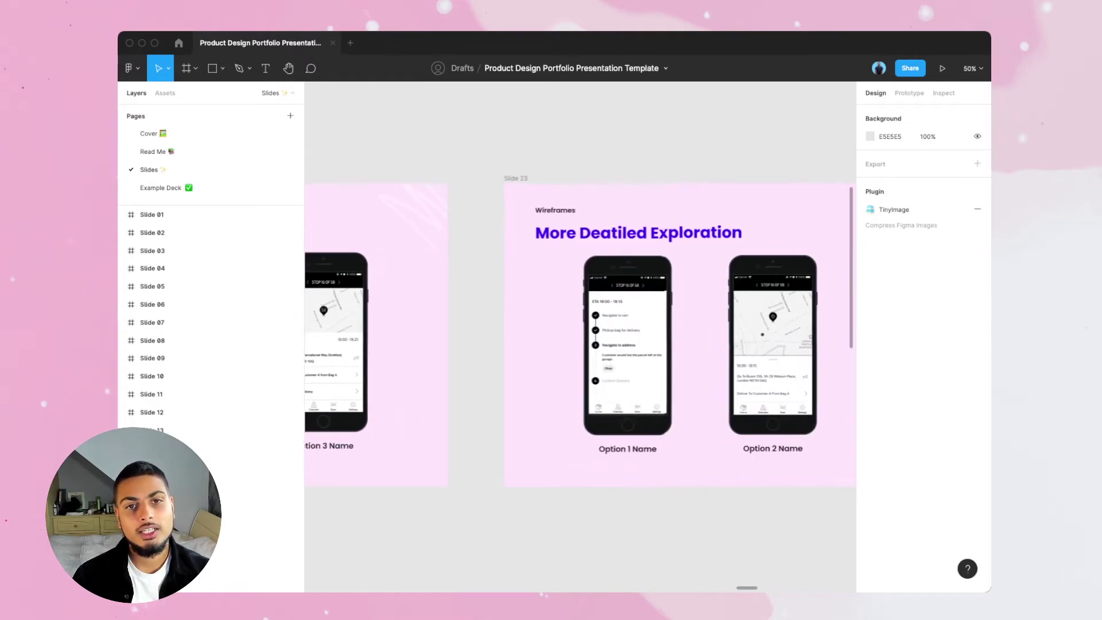
scroll(580, 339, right, 2)
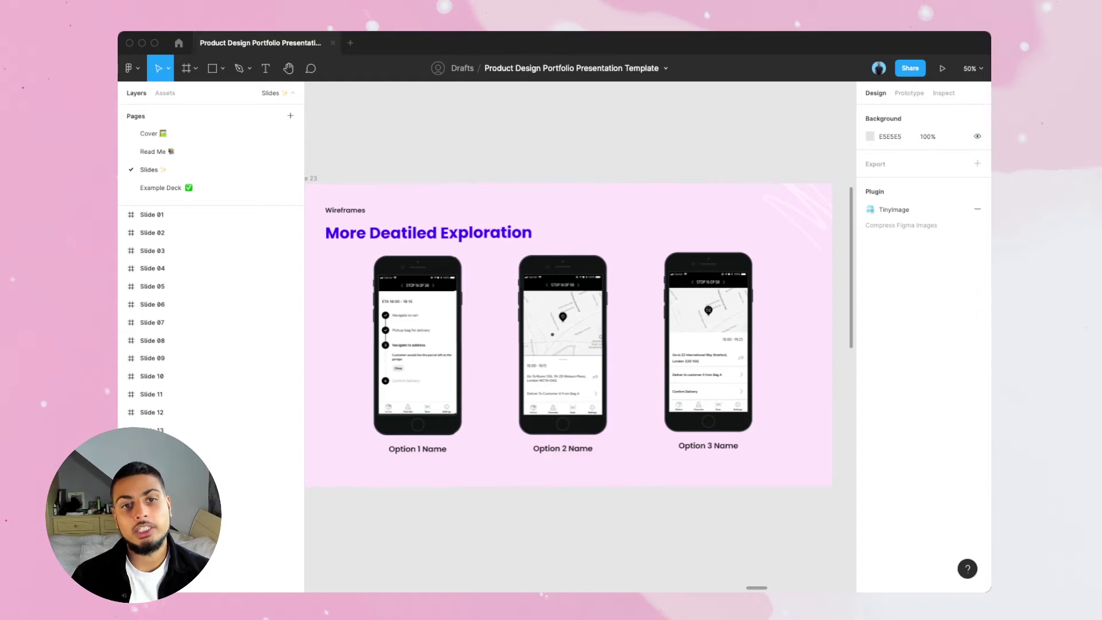
scroll(580, 339, right, 12)
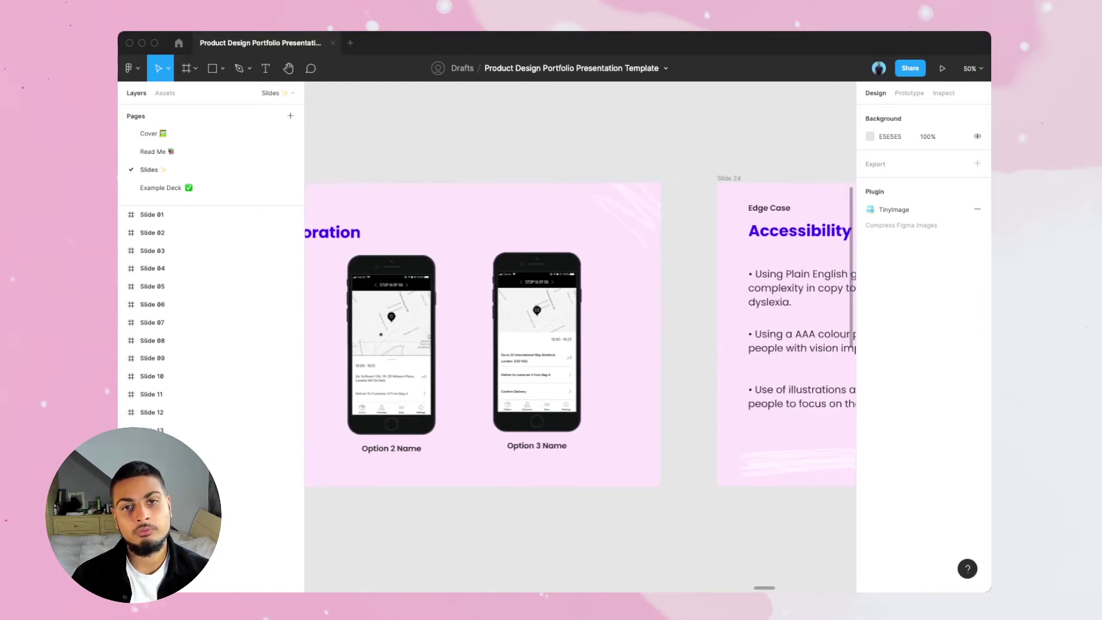
scroll(580, 339, right, 8)
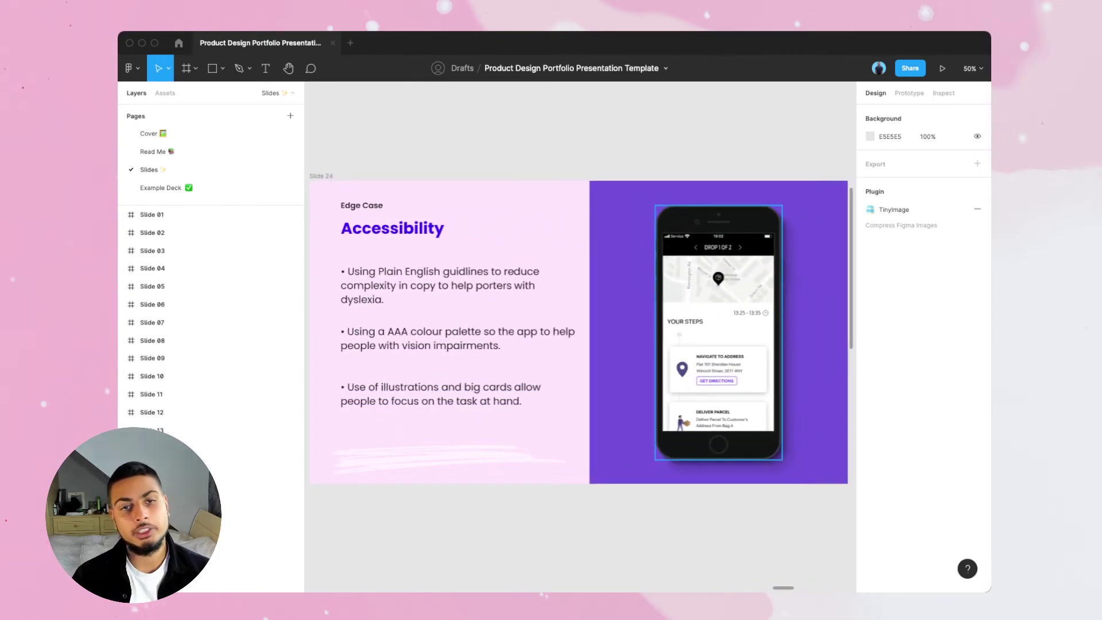
scroll(577, 328, right, 2)
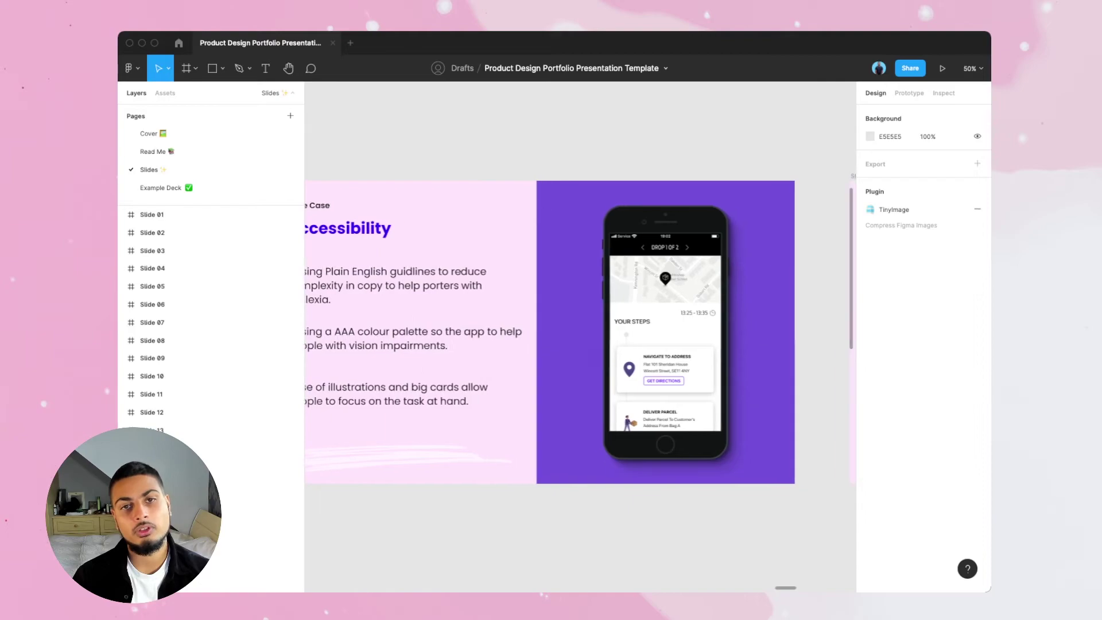
scroll(580, 328, right, 10)
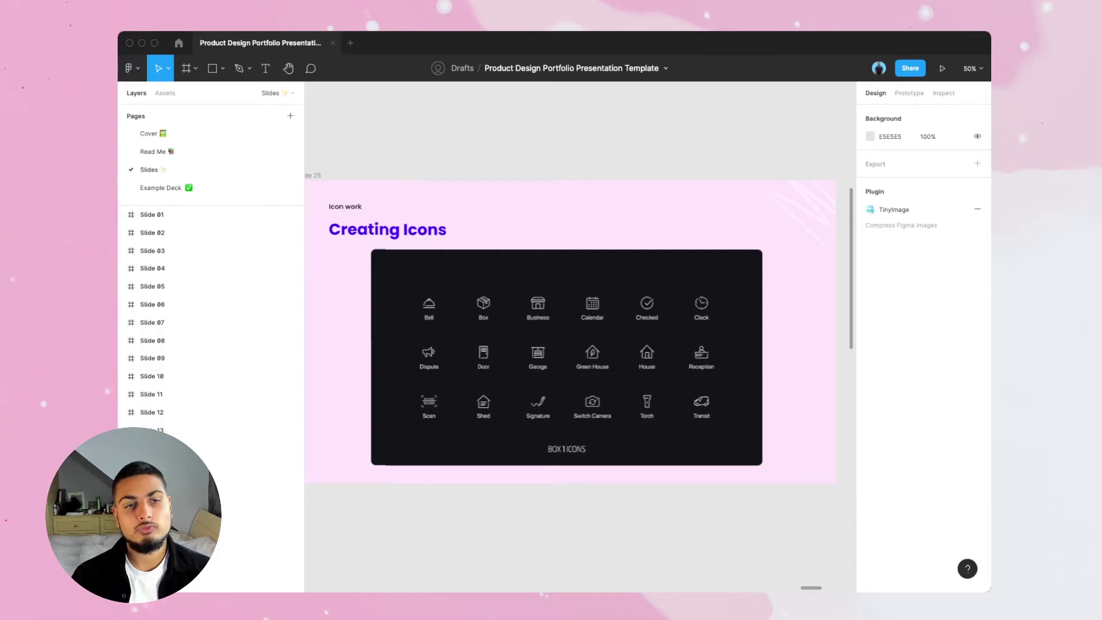
Step: Scroll sideways until Slide 26, Figma Prototype, with its phone mockup is centred
scroll(580, 328, right, 5)
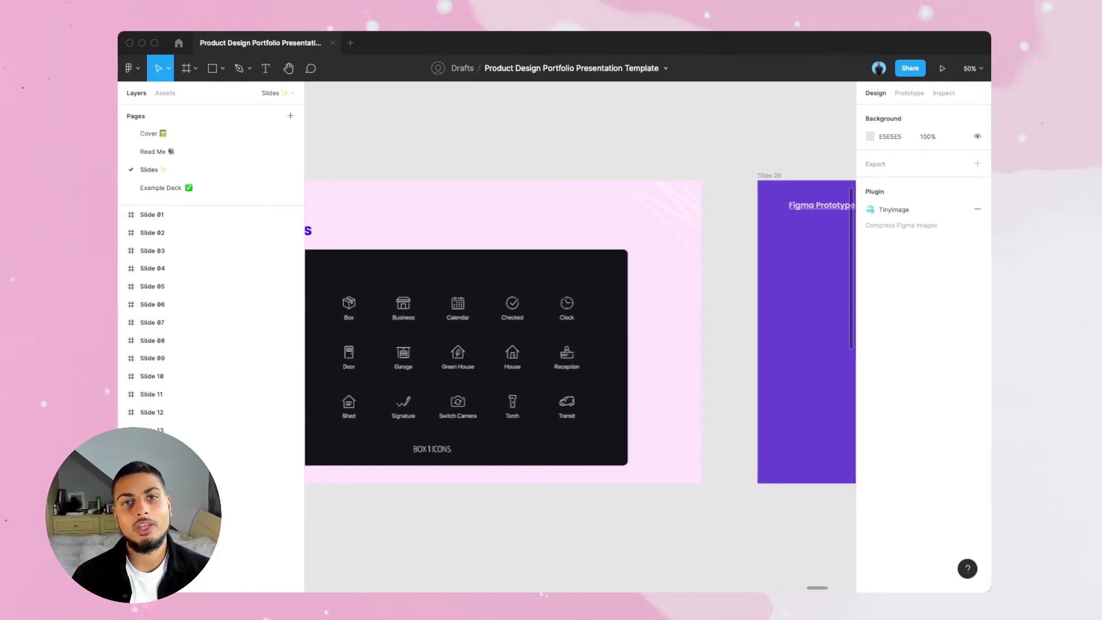
scroll(579, 329, right, 10)
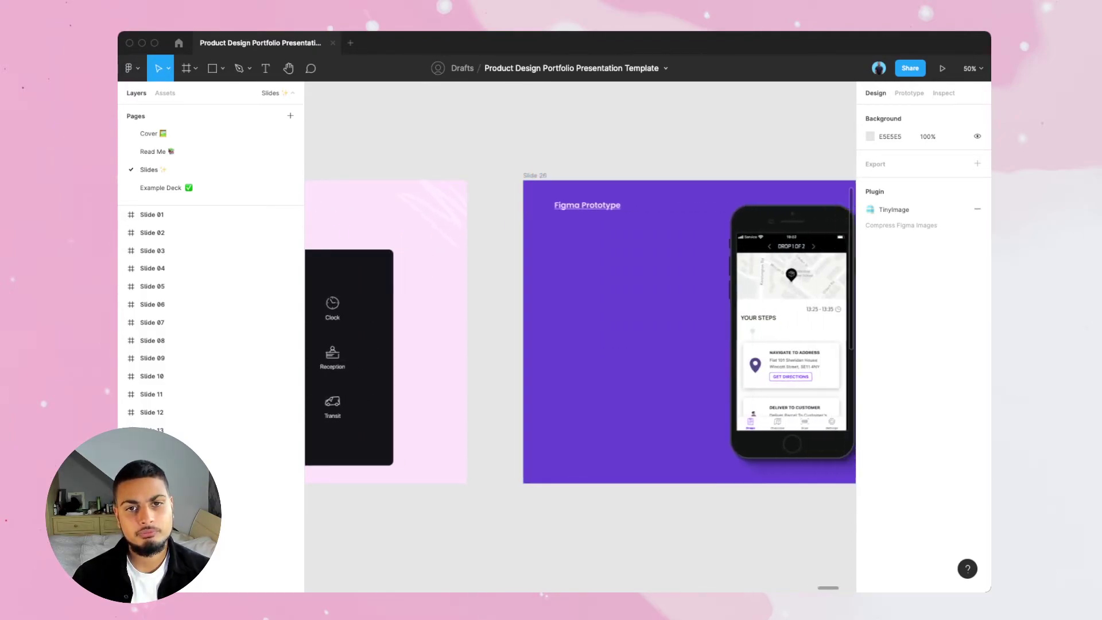
scroll(579, 328, right, 4)
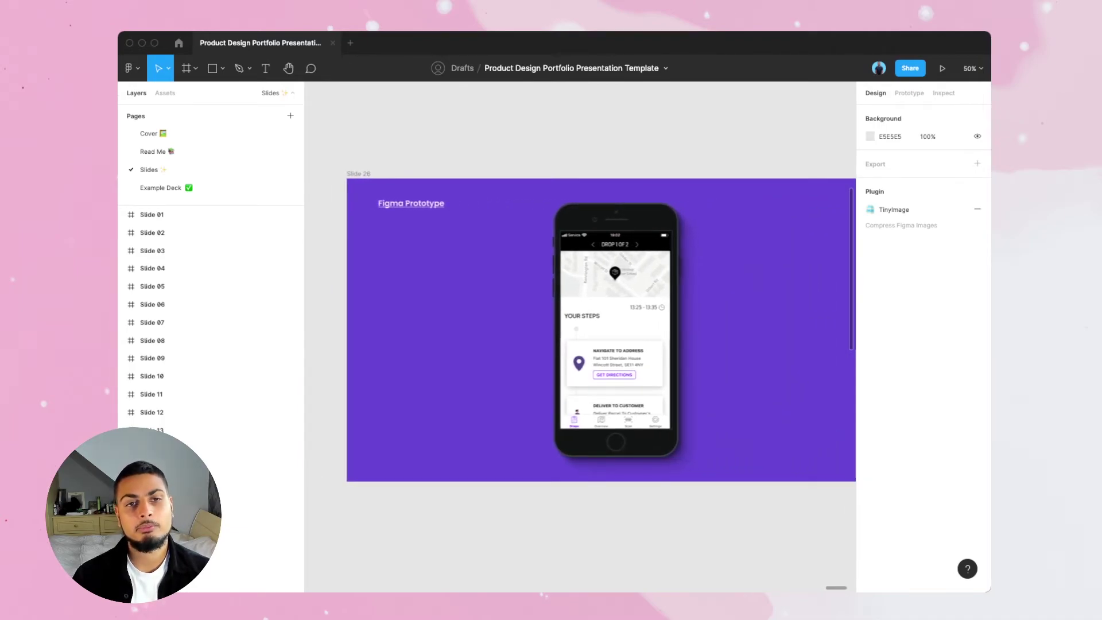
scroll(580, 328, right, 1)
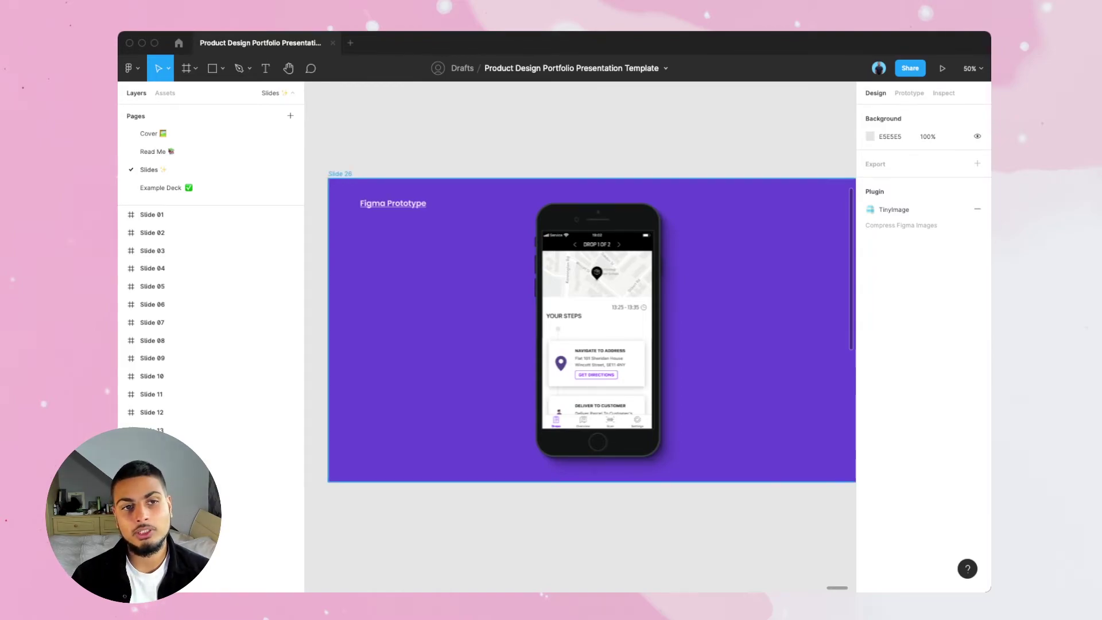
mouse_move(393, 203)
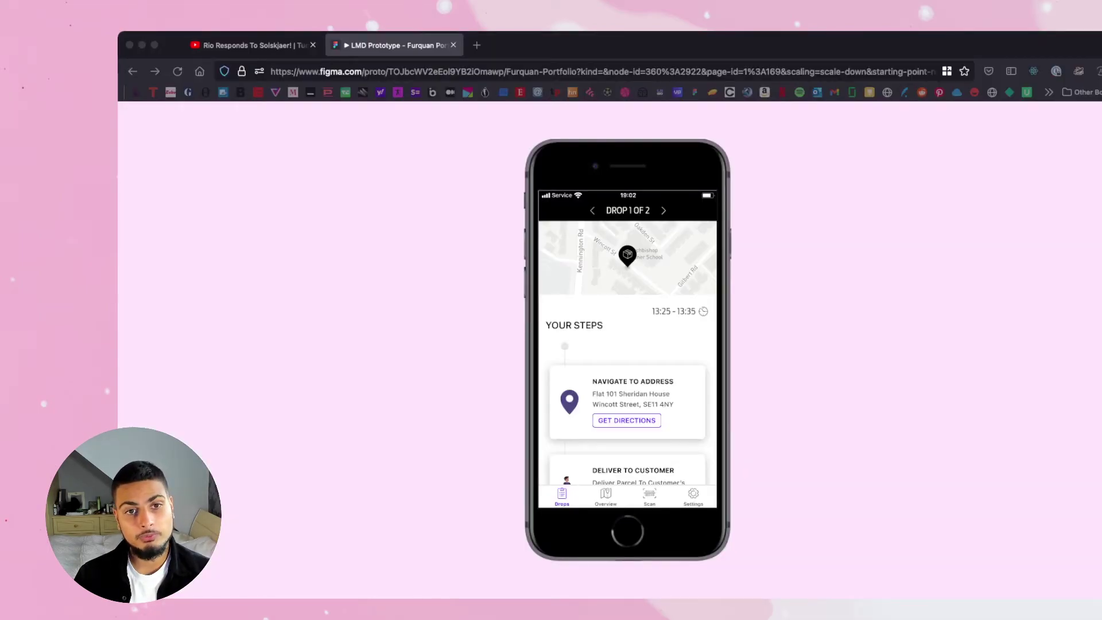
Step: Switch focus to the LMD prototype running in the browser
key(super+Tab)
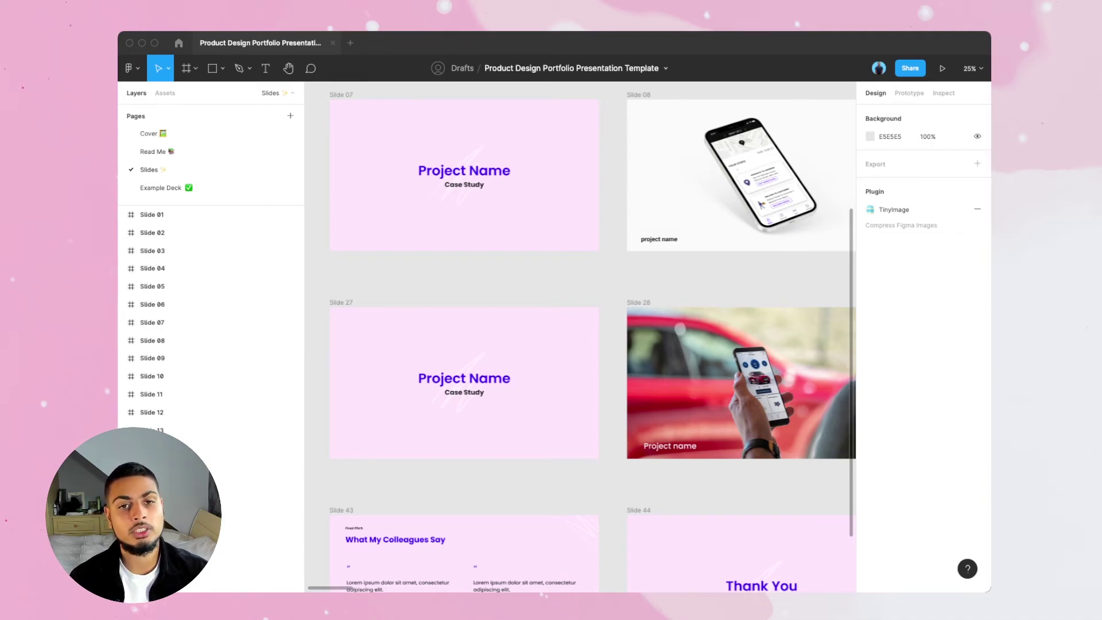
Step: Browse at 25% past Slide 29 Background & Research and Slide 30's map mockup to Slide 31
scroll(580, 336, right, 4)
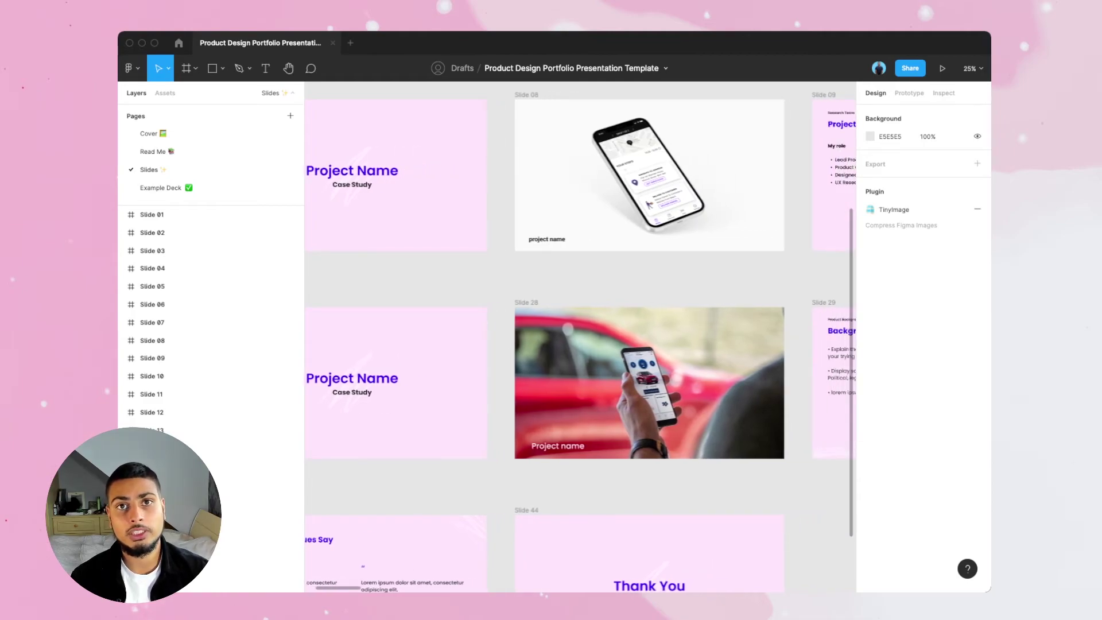
scroll(579, 336, right, 2)
scroll(579, 337, down, 1)
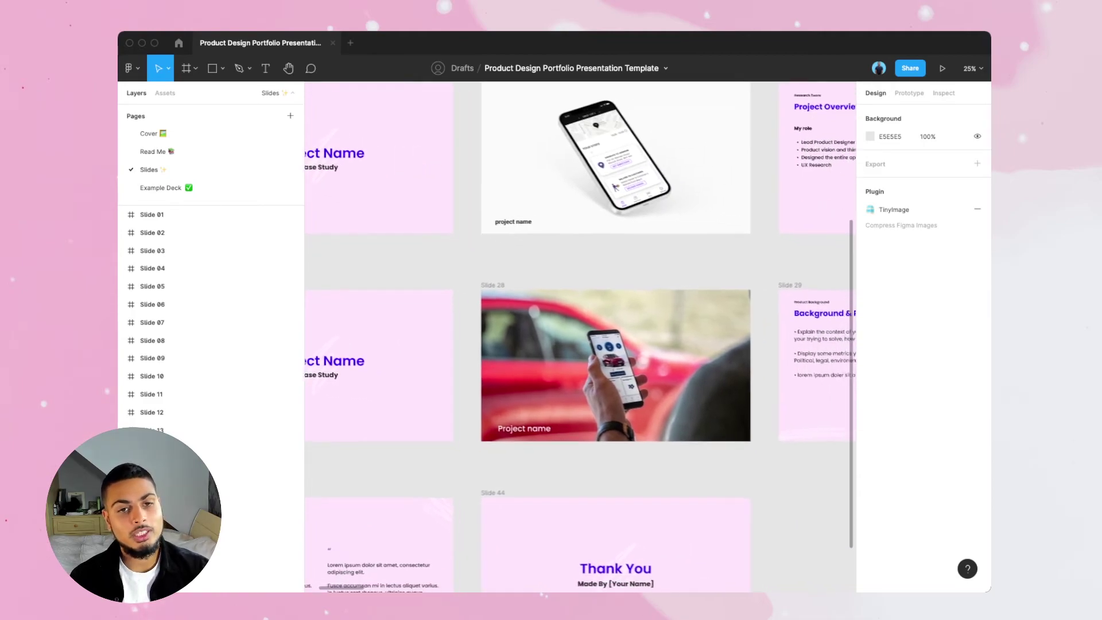
scroll(579, 337, right, 2)
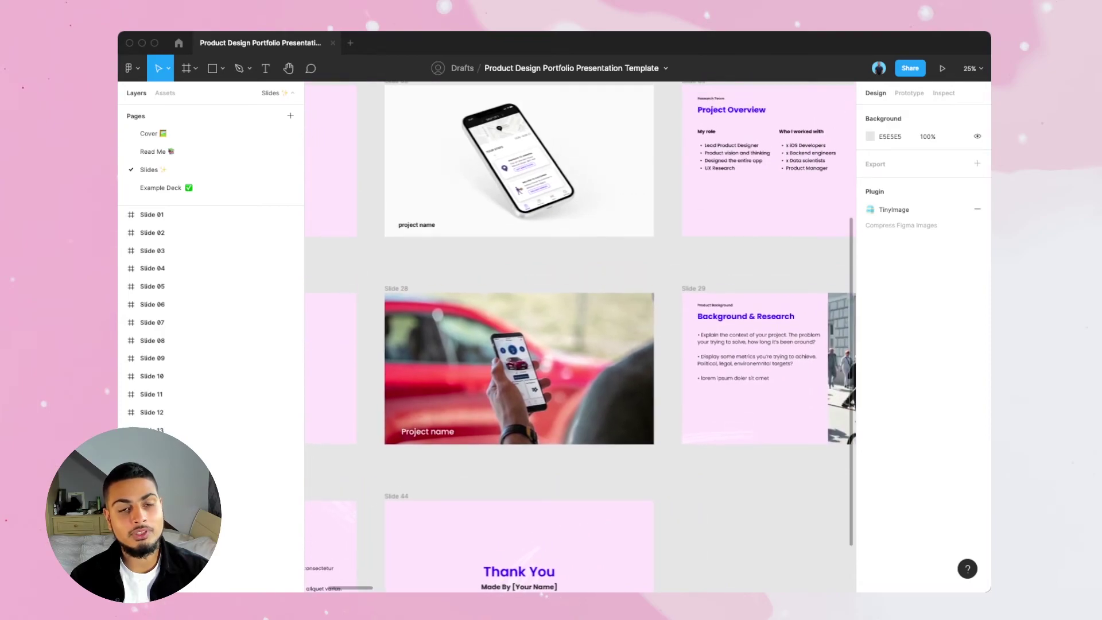
scroll(580, 337, up, 1)
scroll(580, 336, left, 1)
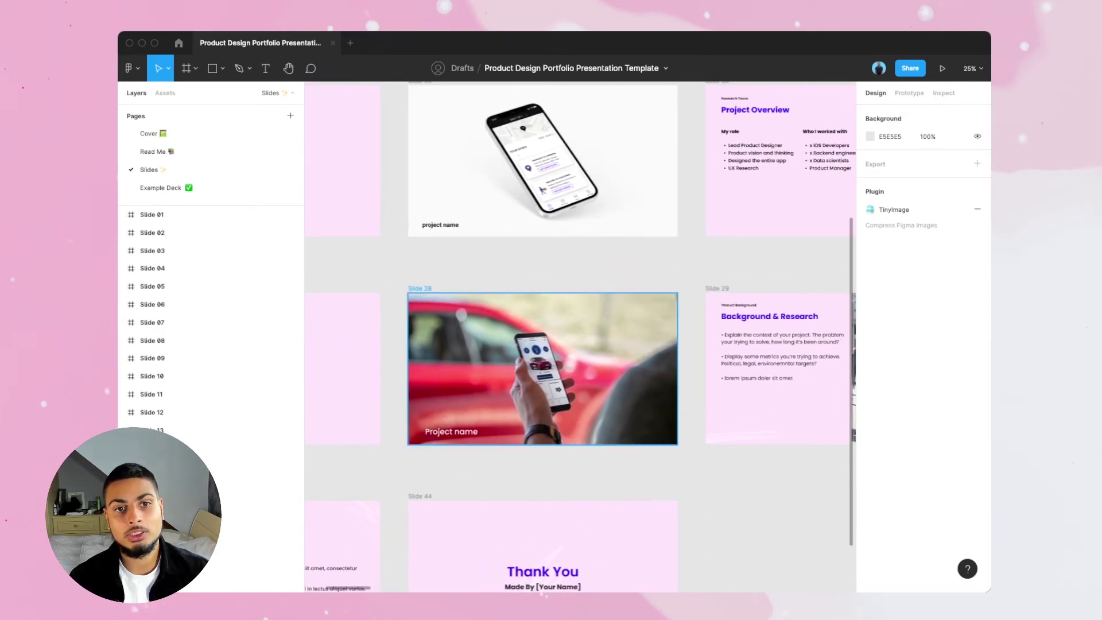
scroll(533, 379, right, 6)
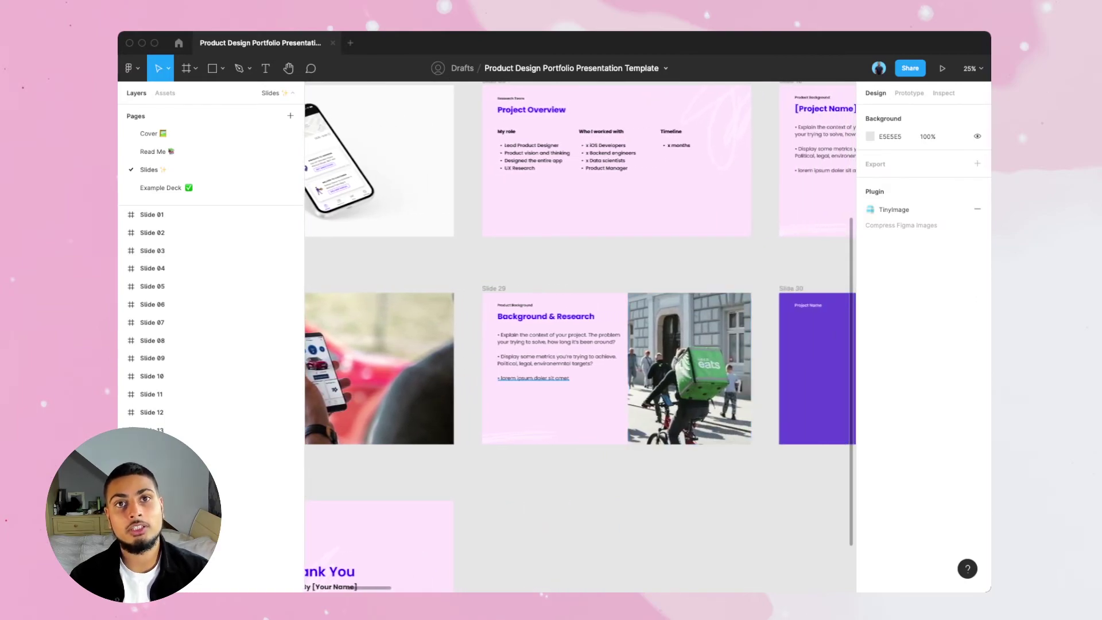
scroll(534, 379, right, 10)
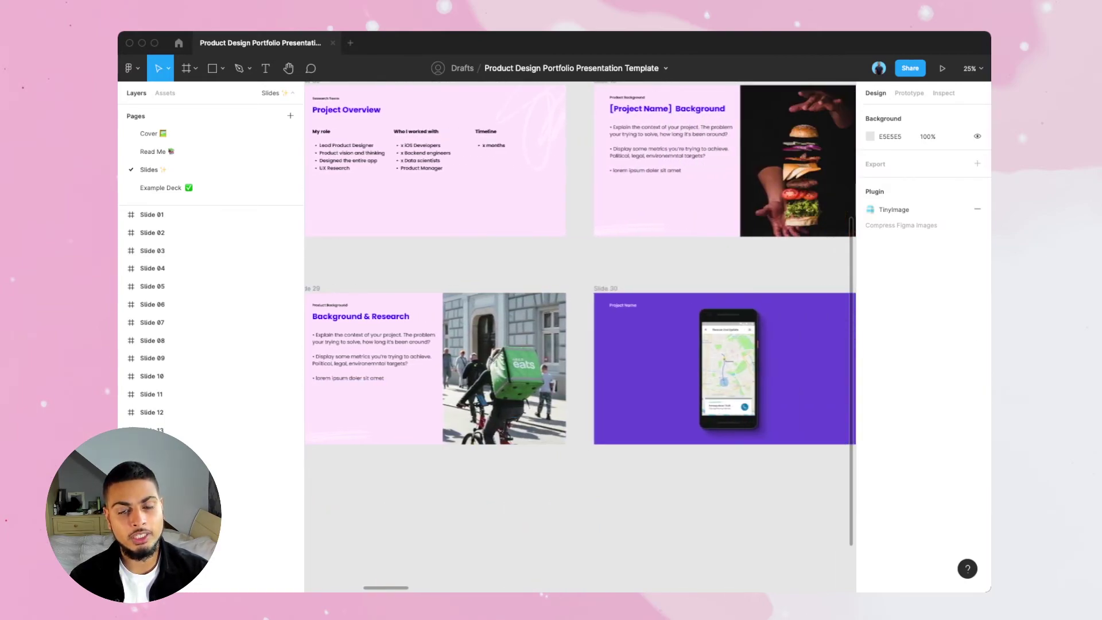
scroll(534, 379, left, 1)
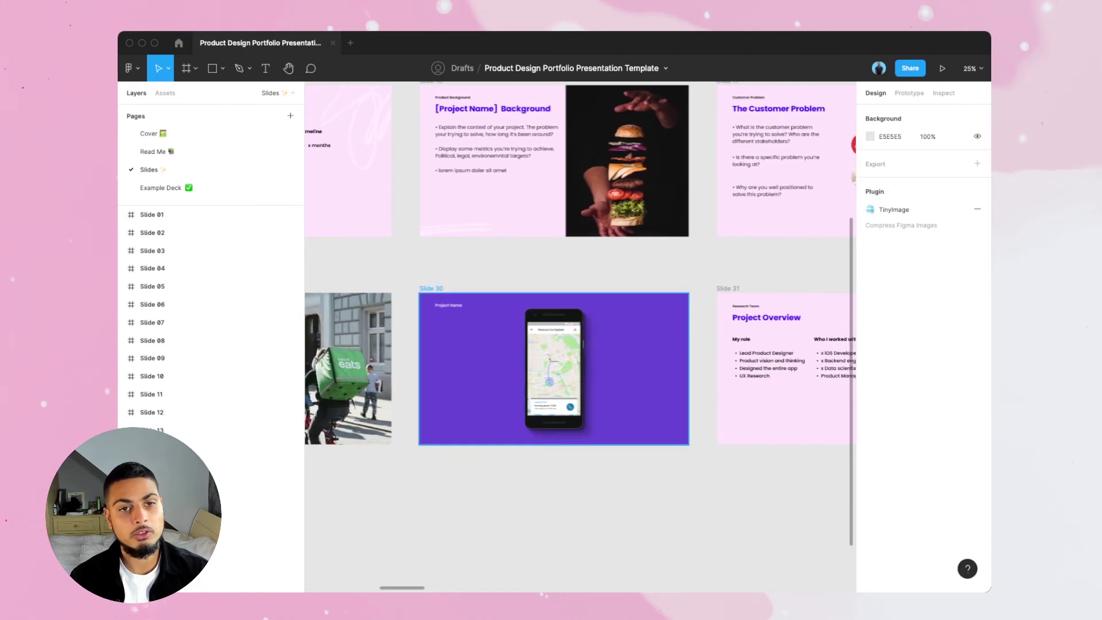
scroll(661, 367, right, 6)
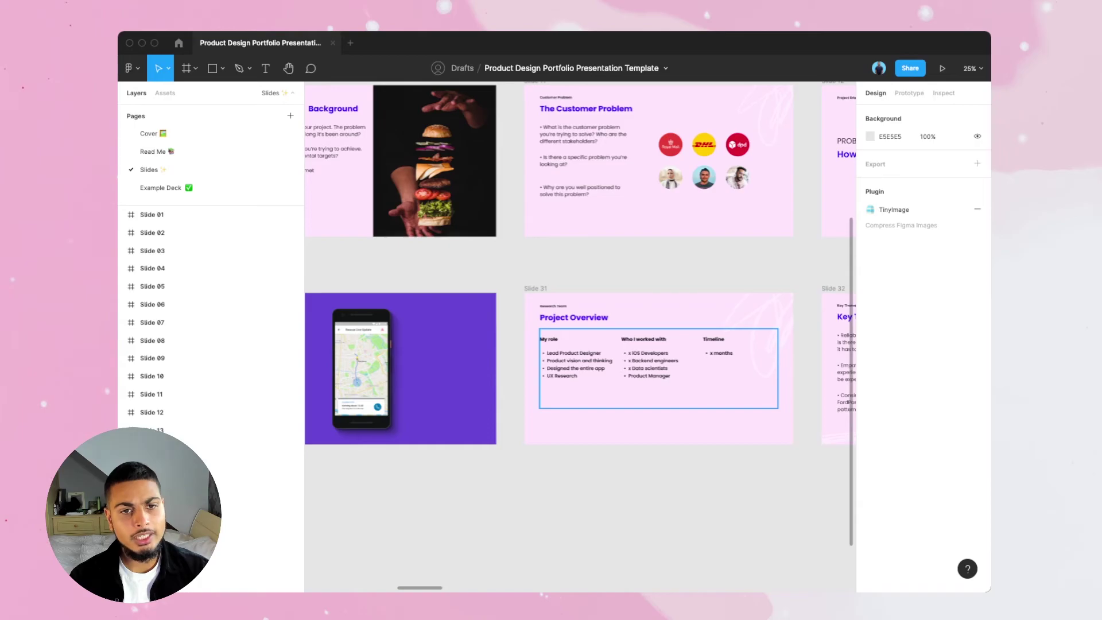
scroll(660, 368, right, 1)
Step: Zoom in to read Slide 31's Project Overview, then scroll on to Slide 32, Key Themes
key(super+equal)
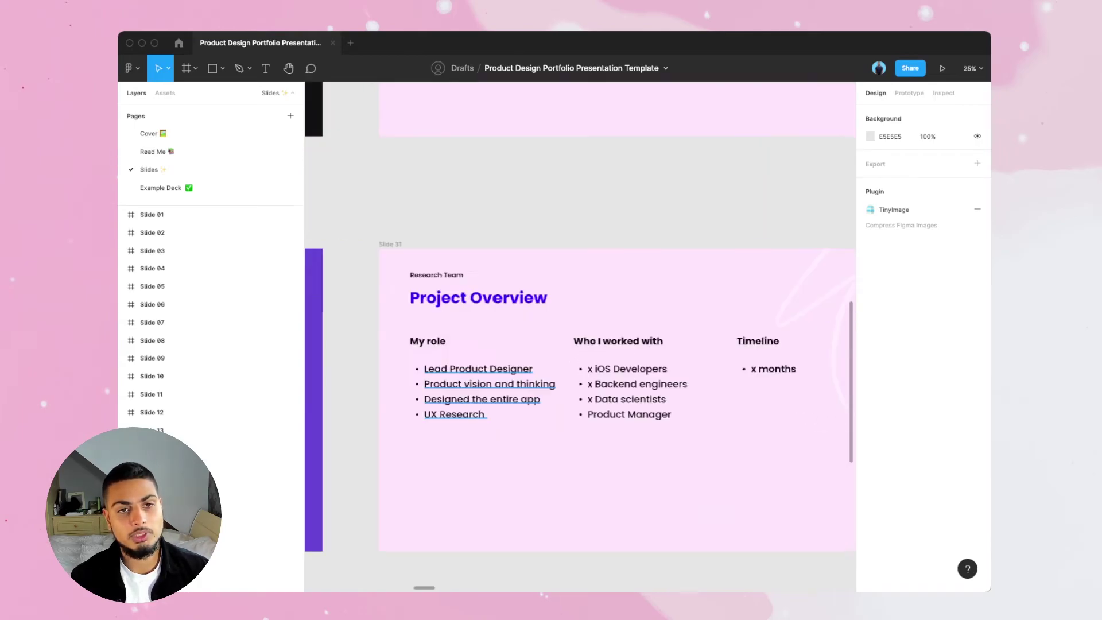
scroll(579, 336, down, 1)
scroll(579, 336, right, 1)
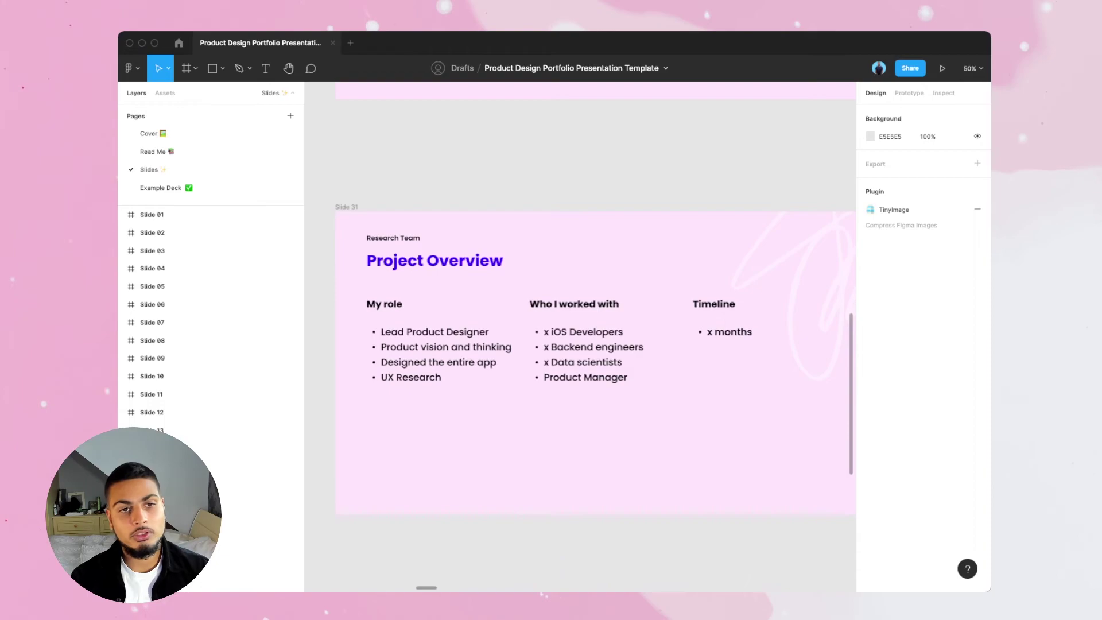
scroll(579, 336, right, 9)
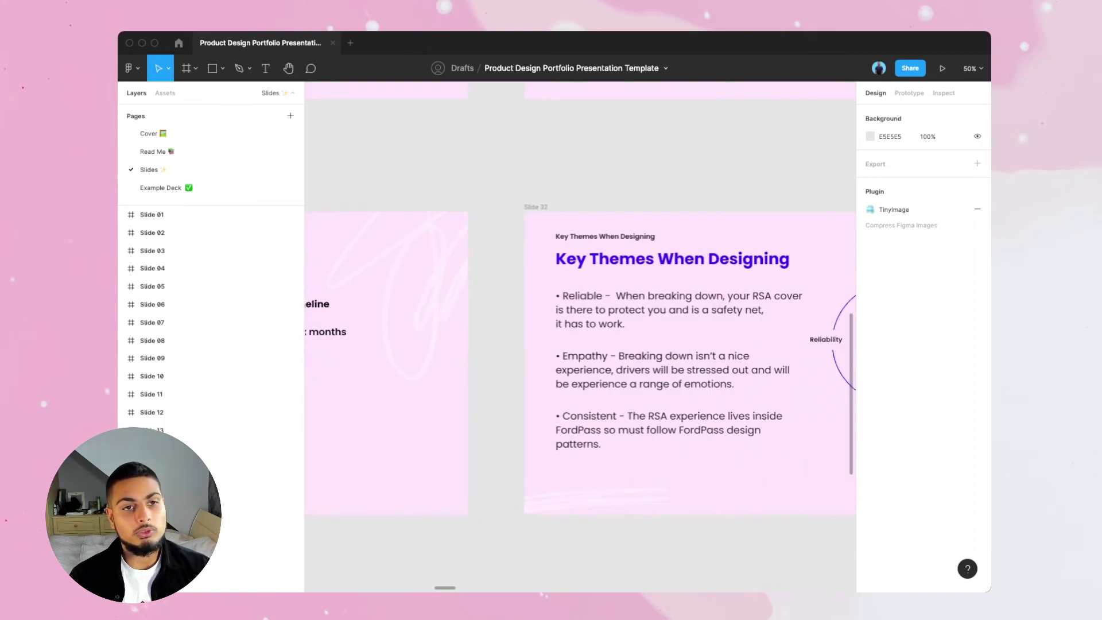
scroll(580, 355, right, 5)
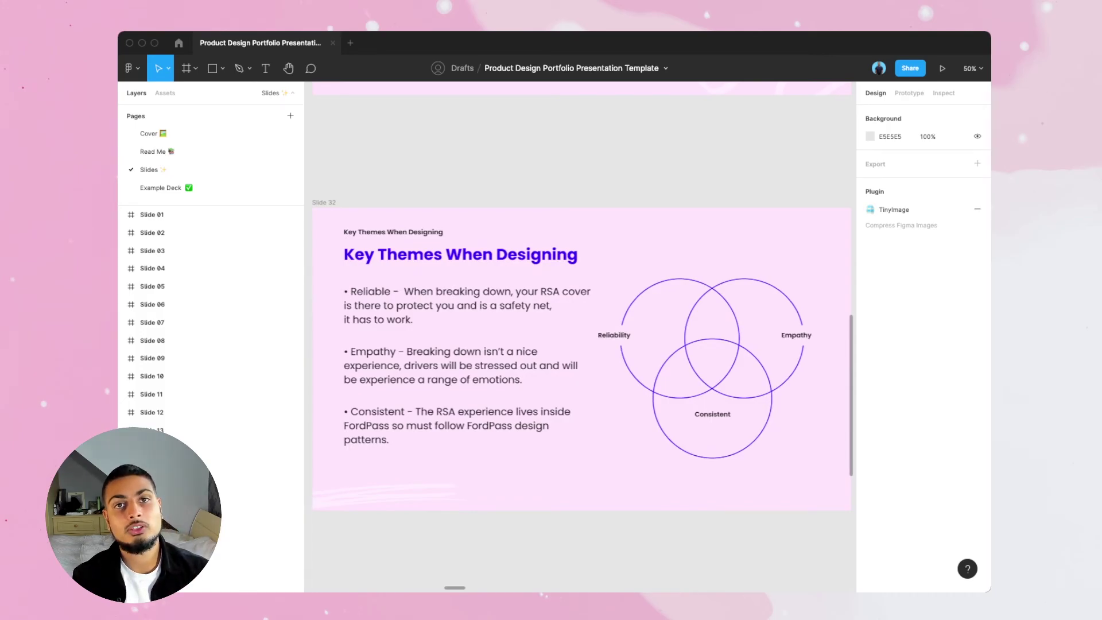
Step: At 25%, scroll across Slides 33–35 and zoom to 50% on Slide 36, Main [Feature Name] Flow
key(minus)
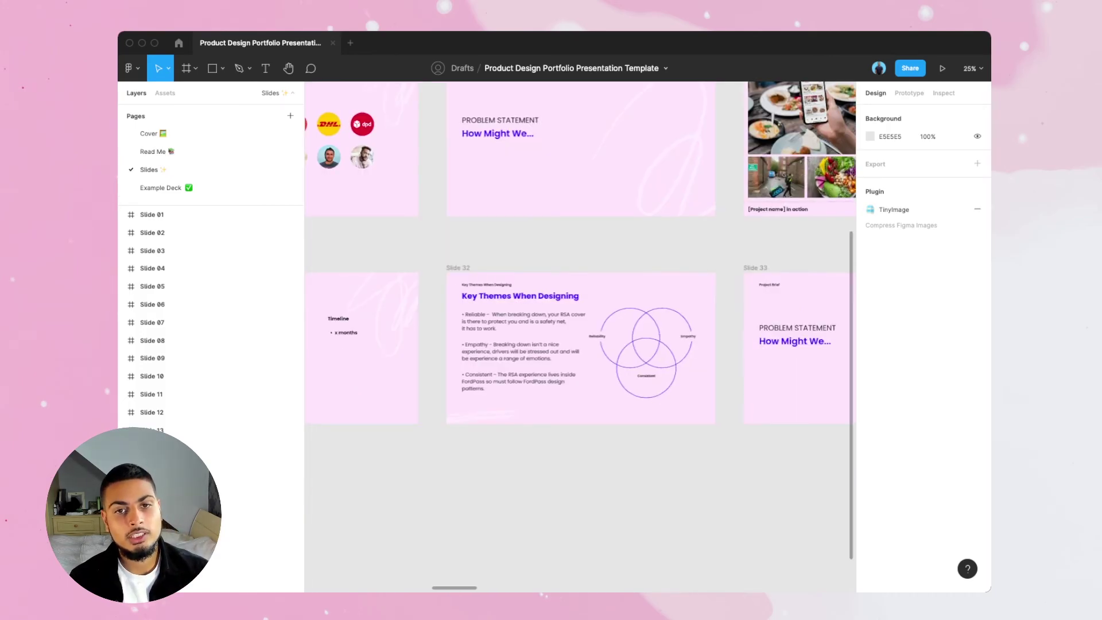
scroll(580, 336, right, 8)
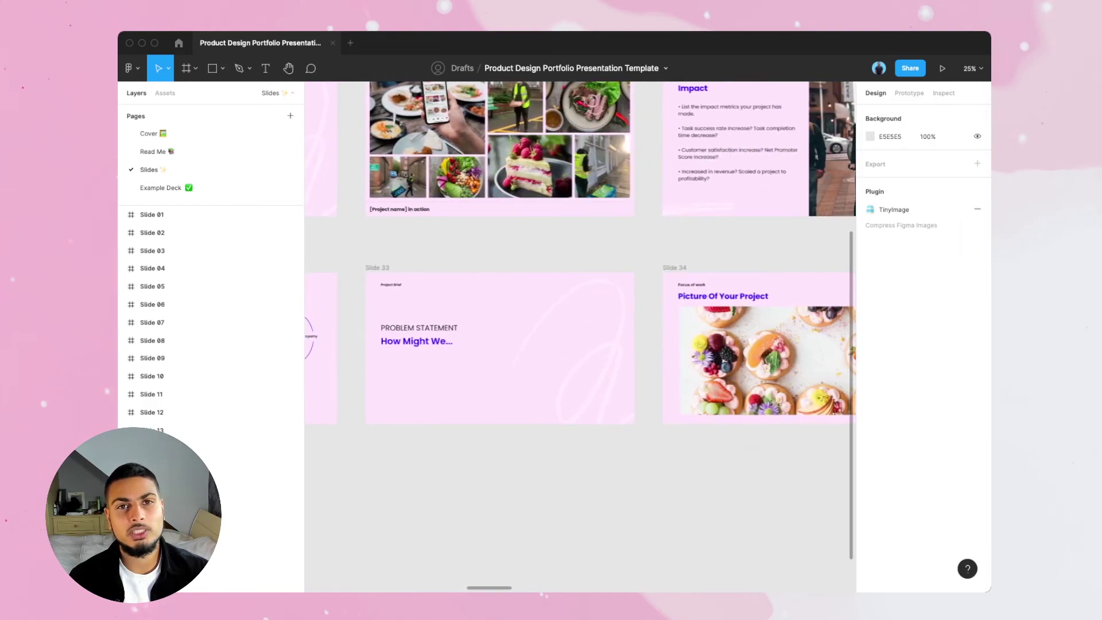
scroll(579, 336, right, 5)
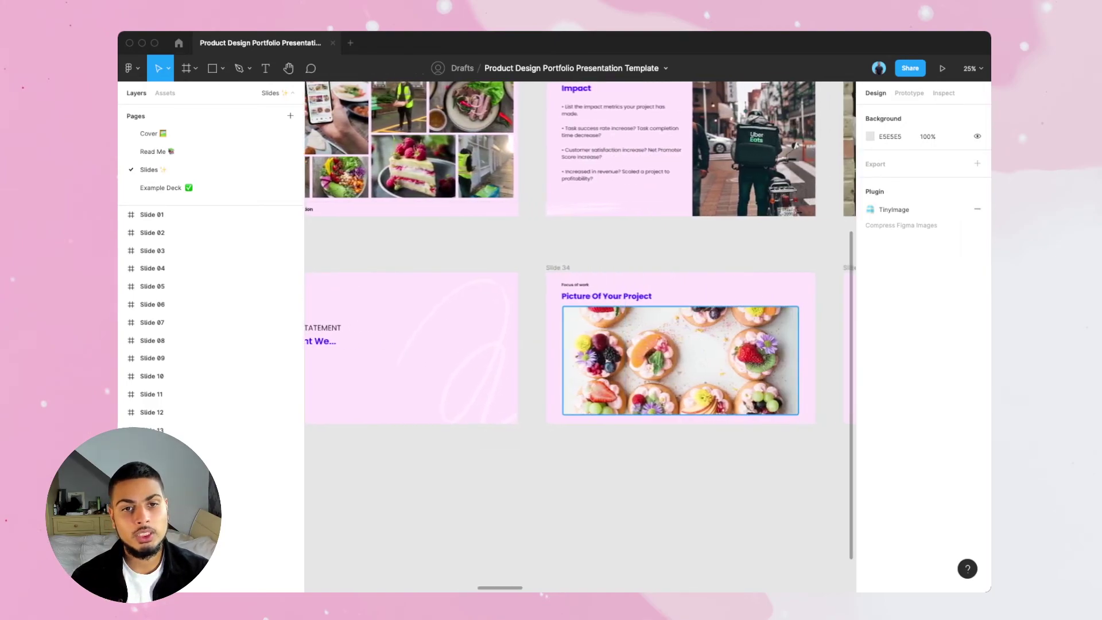
scroll(579, 336, right, 1)
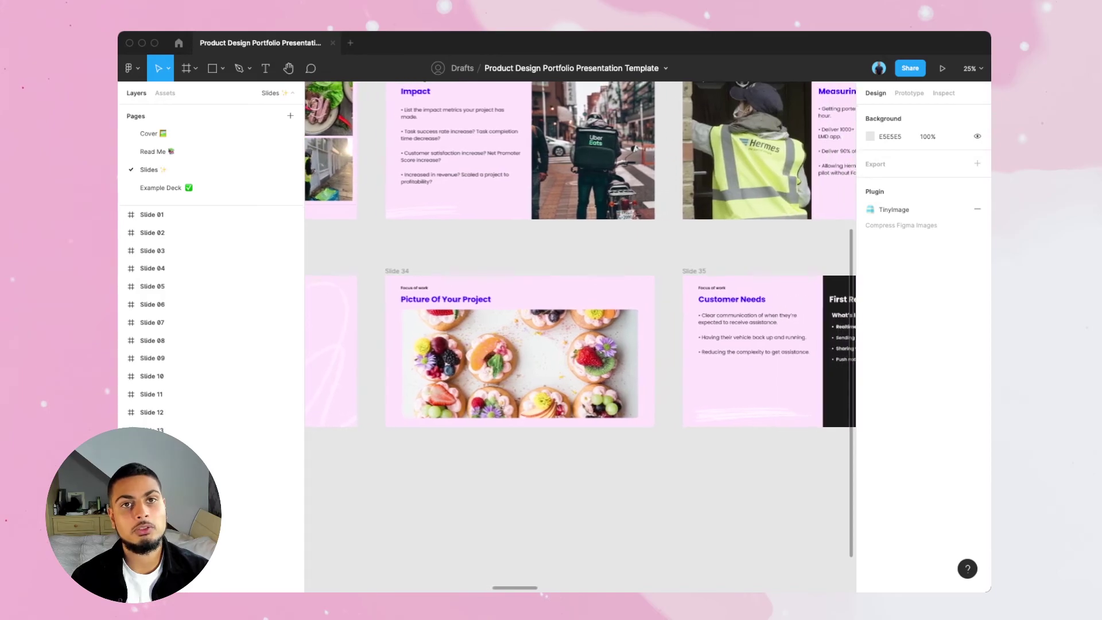
scroll(579, 335, up, 1)
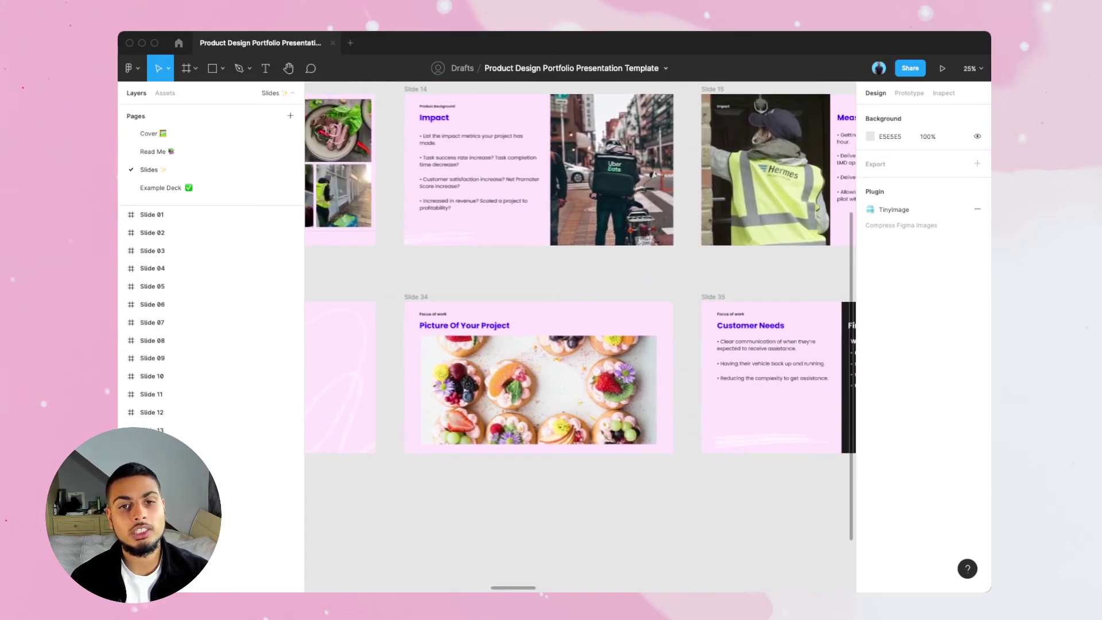
scroll(579, 336, right, 3)
scroll(579, 336, right, 2)
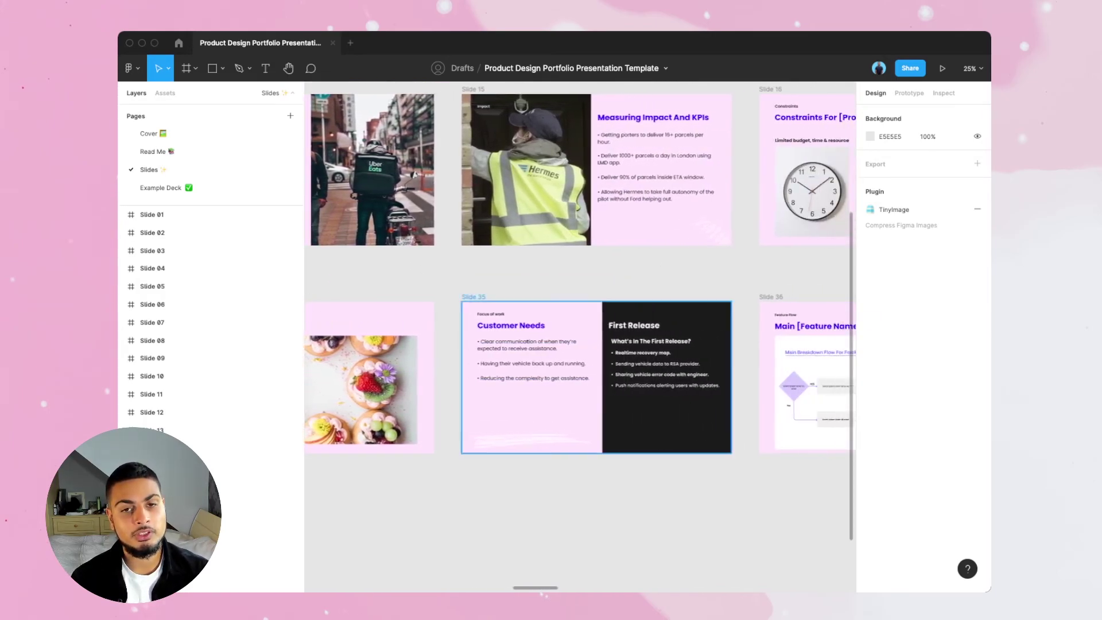
scroll(580, 373, right, 6)
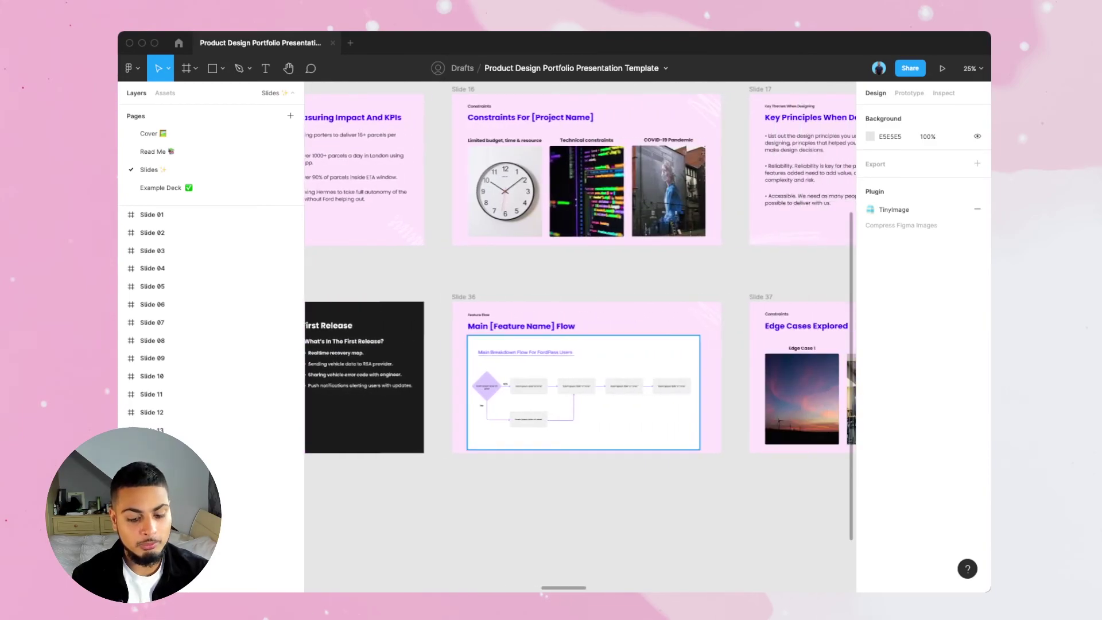
key(ctrl+plus)
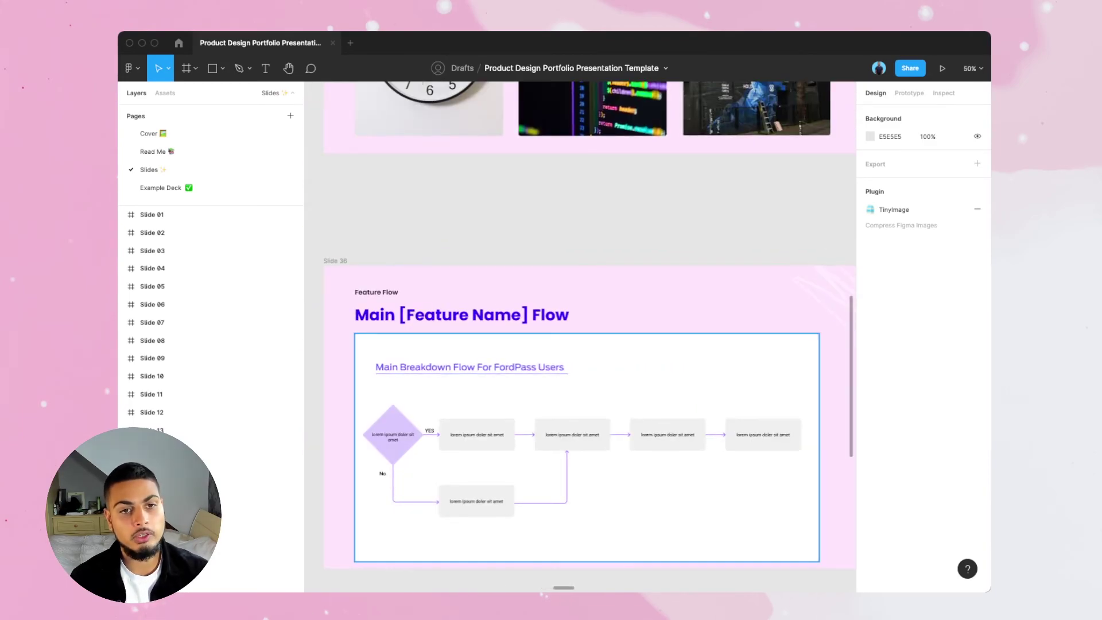
Step: Pan right across the Edge Cases Explored slide, briefly selecting text in a flow box
scroll(579, 402, down, 2)
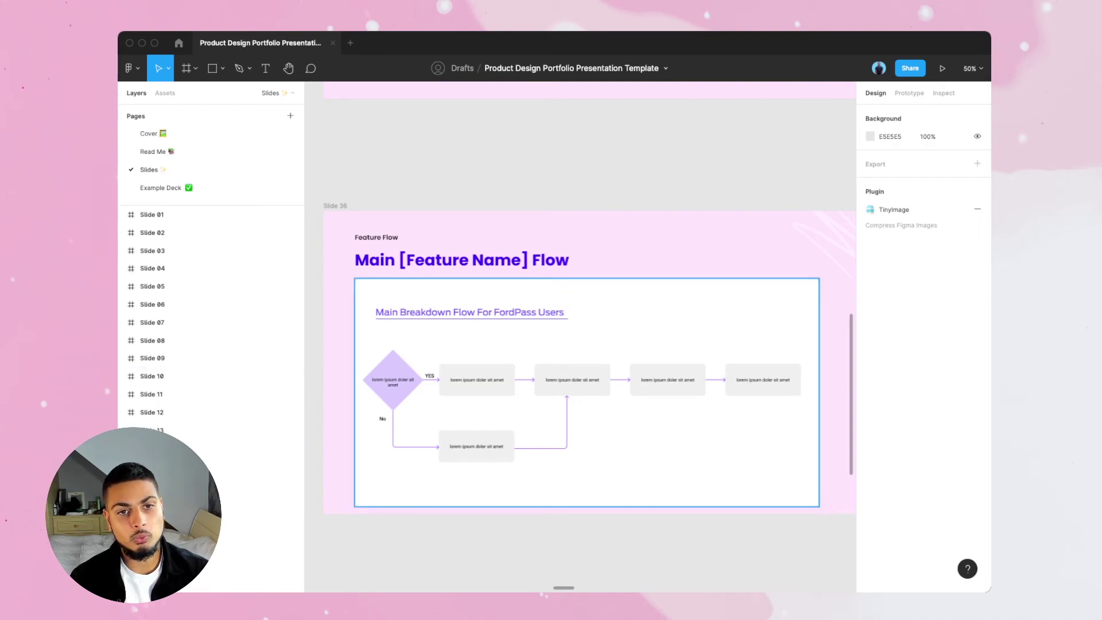
click(573, 379)
scroll(580, 355, right, 8)
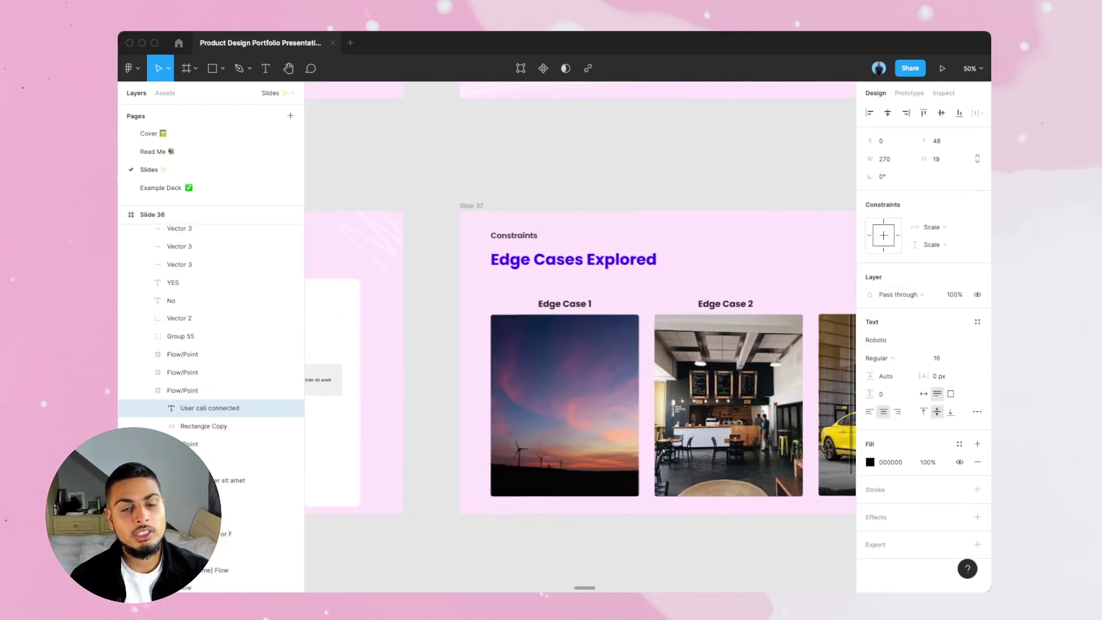
scroll(580, 356, right, 5)
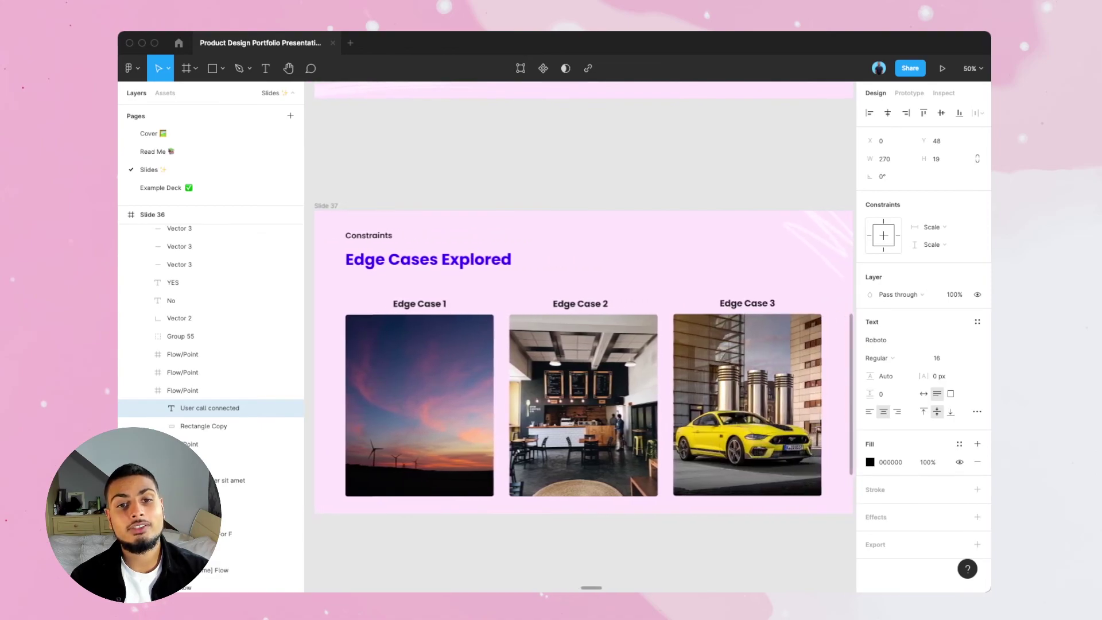
key(Escape)
scroll(577, 300, down, 1)
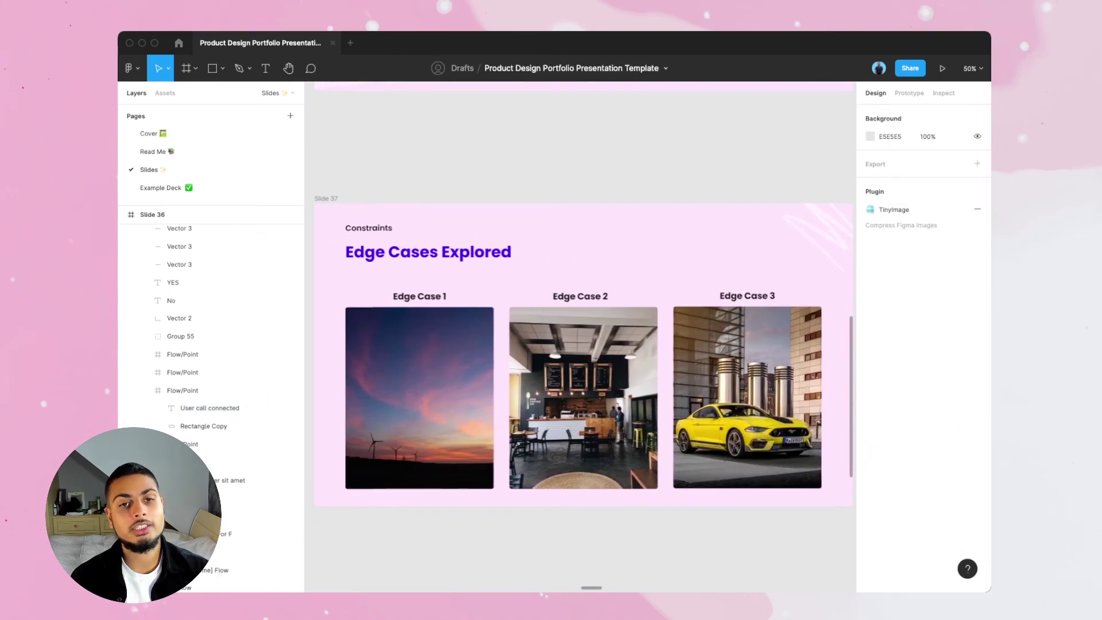
scroll(579, 354, right, 15)
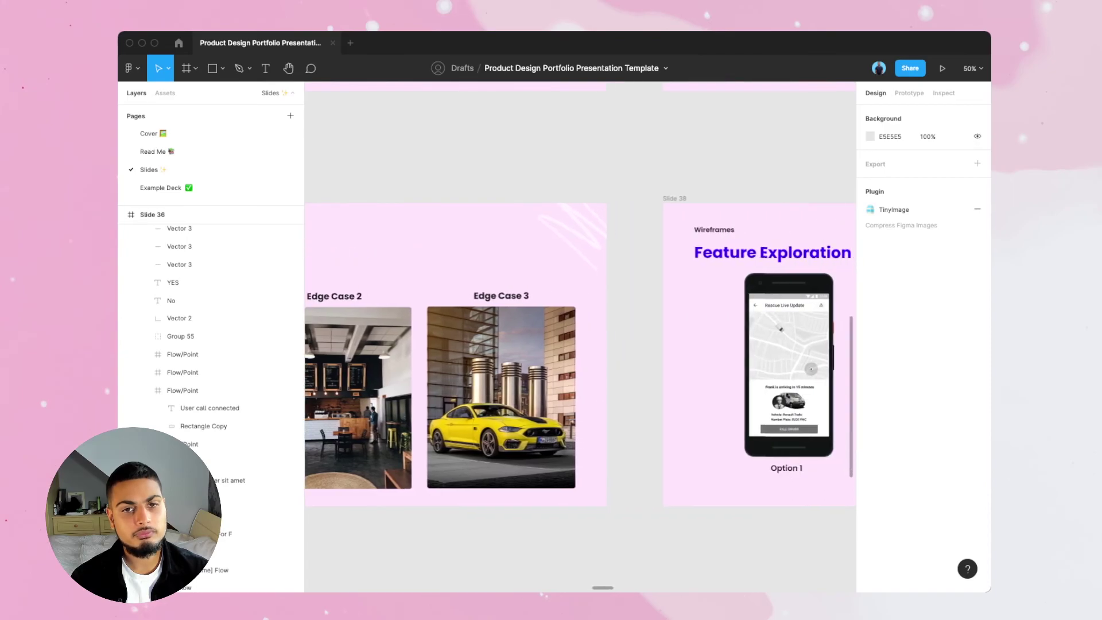
scroll(580, 353, right, 3)
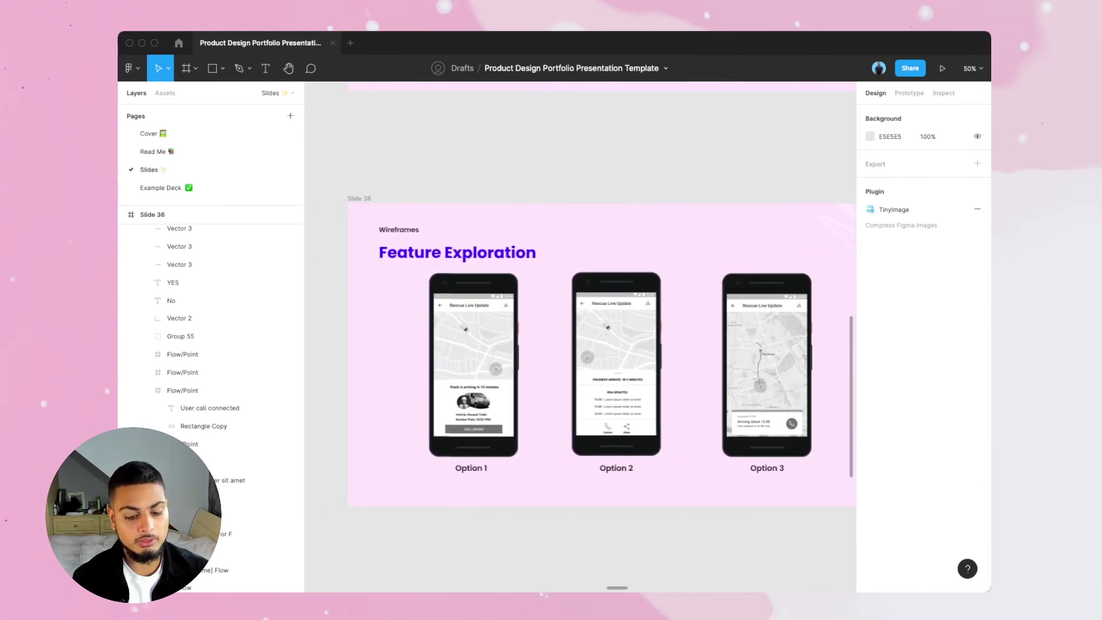
Step: Zoom out to 25% and pan through Feature Exploration, Impact & Lessons Learnt and the Figma Prototype slide
key(minus)
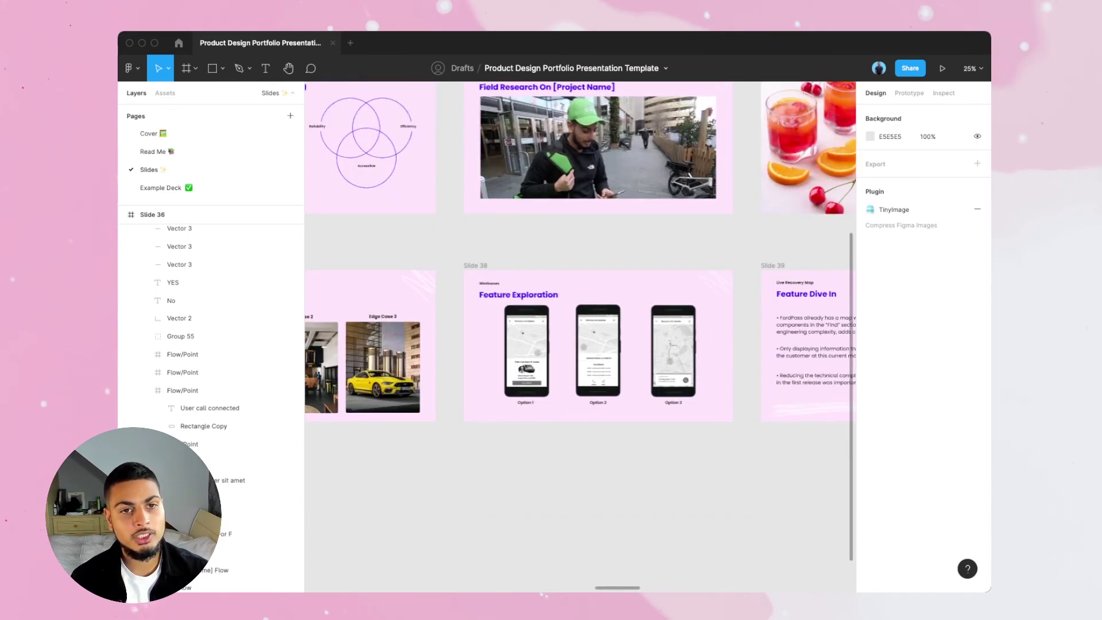
scroll(580, 353, right, 1)
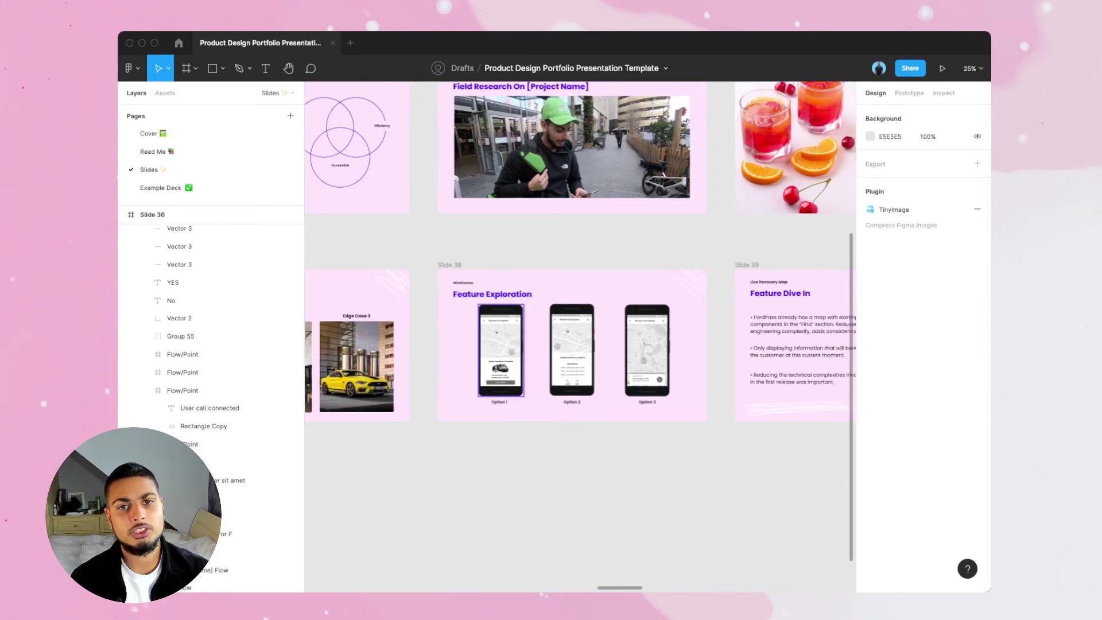
scroll(579, 251, right, 8)
scroll(580, 251, right, 1)
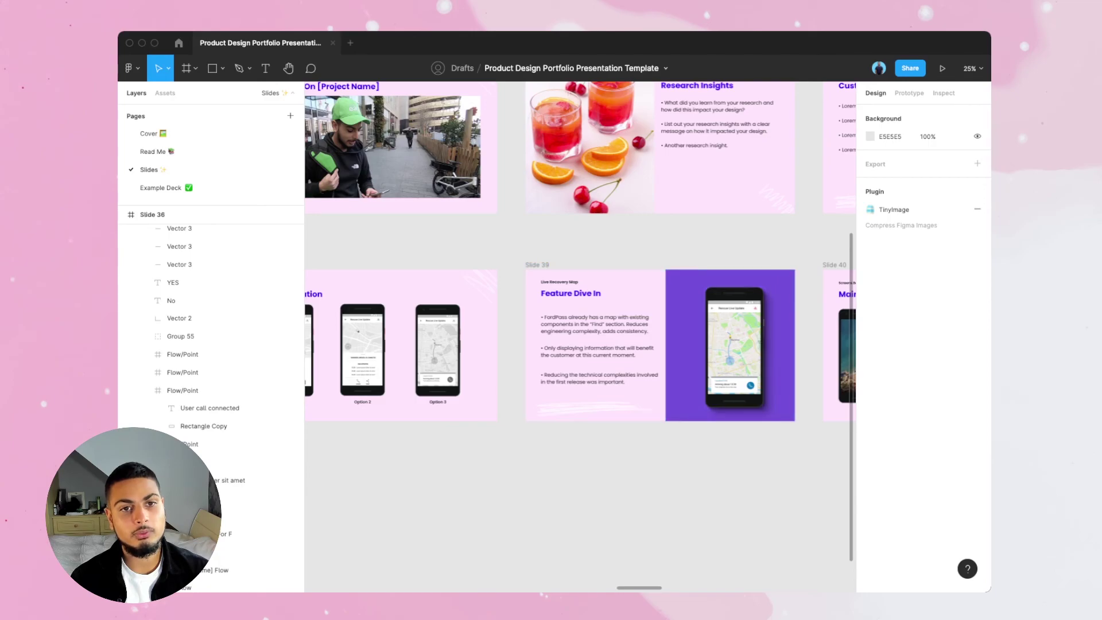
scroll(580, 336, right, 5)
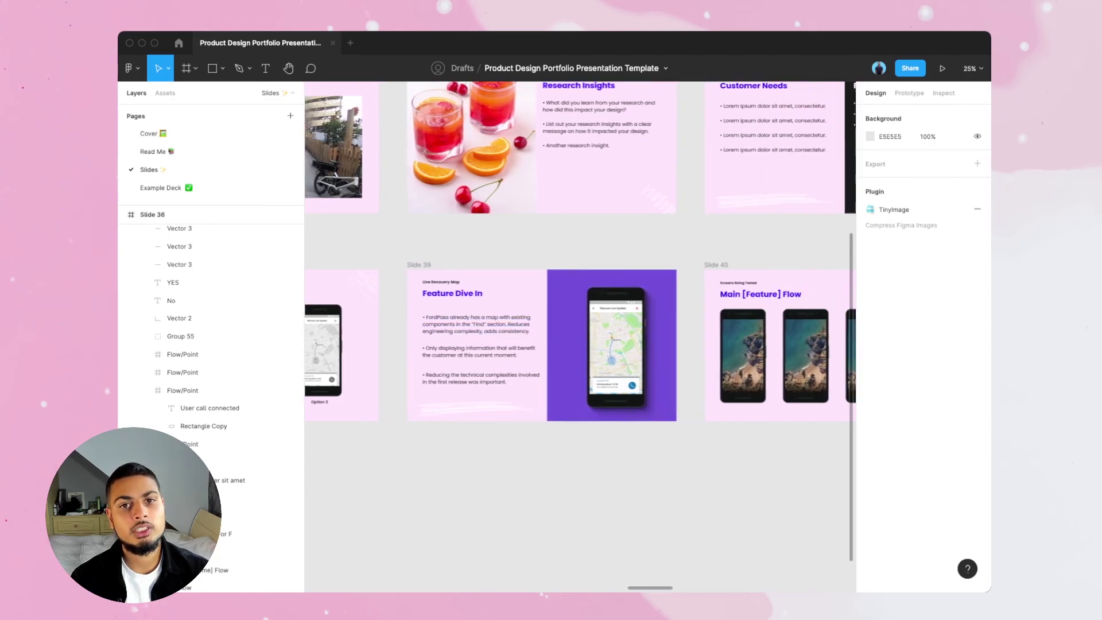
scroll(580, 335, right, 2)
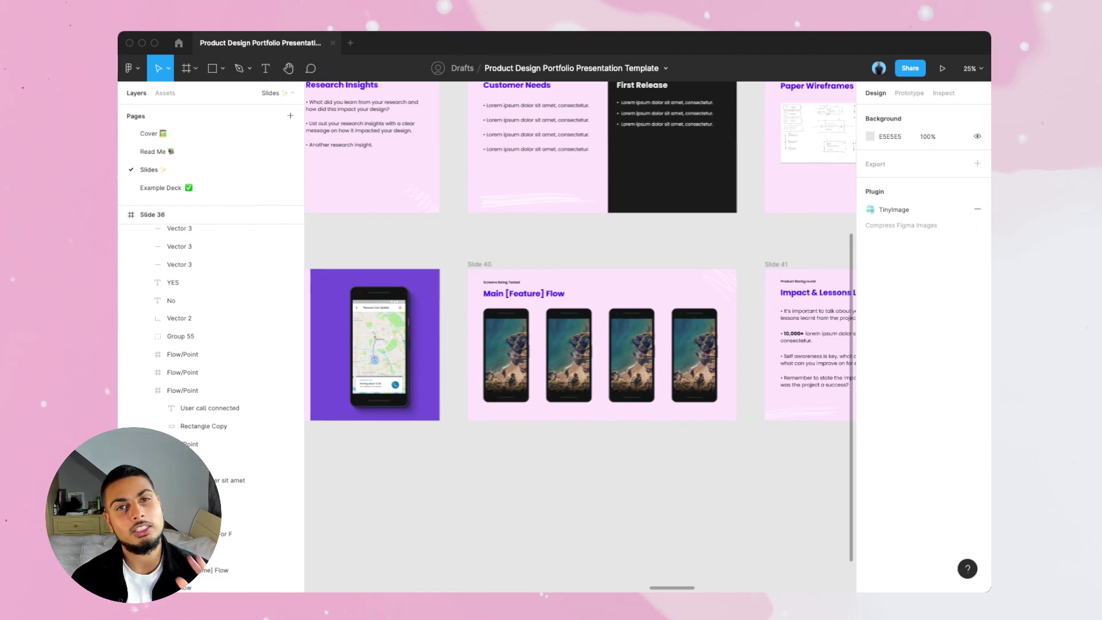
scroll(579, 336, right, 5)
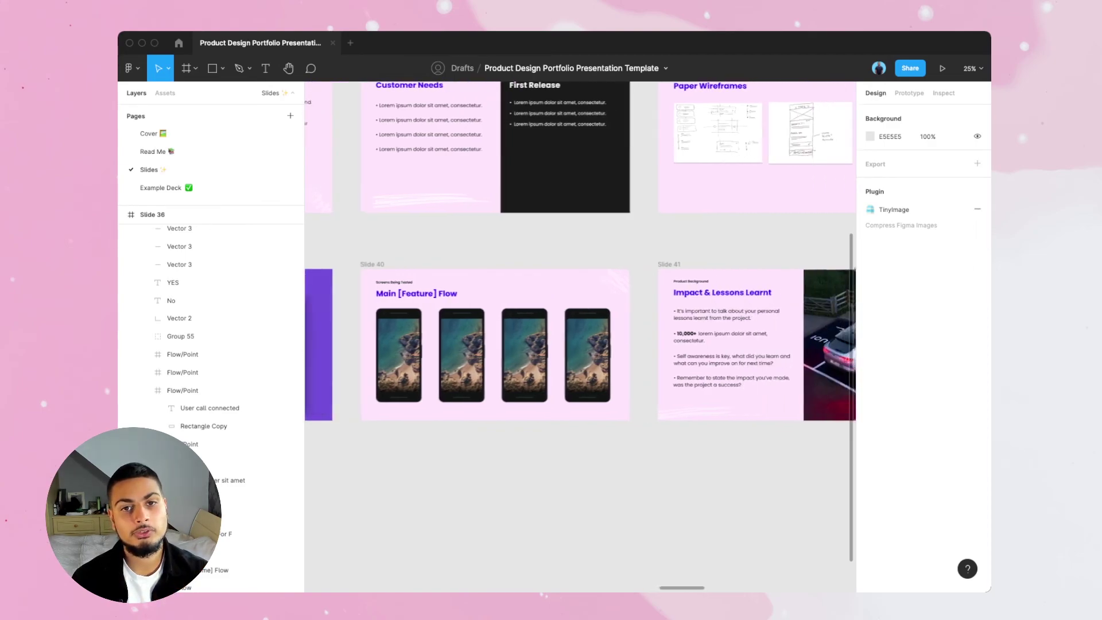
scroll(562, 313, right, 2)
scroll(562, 313, up, 1)
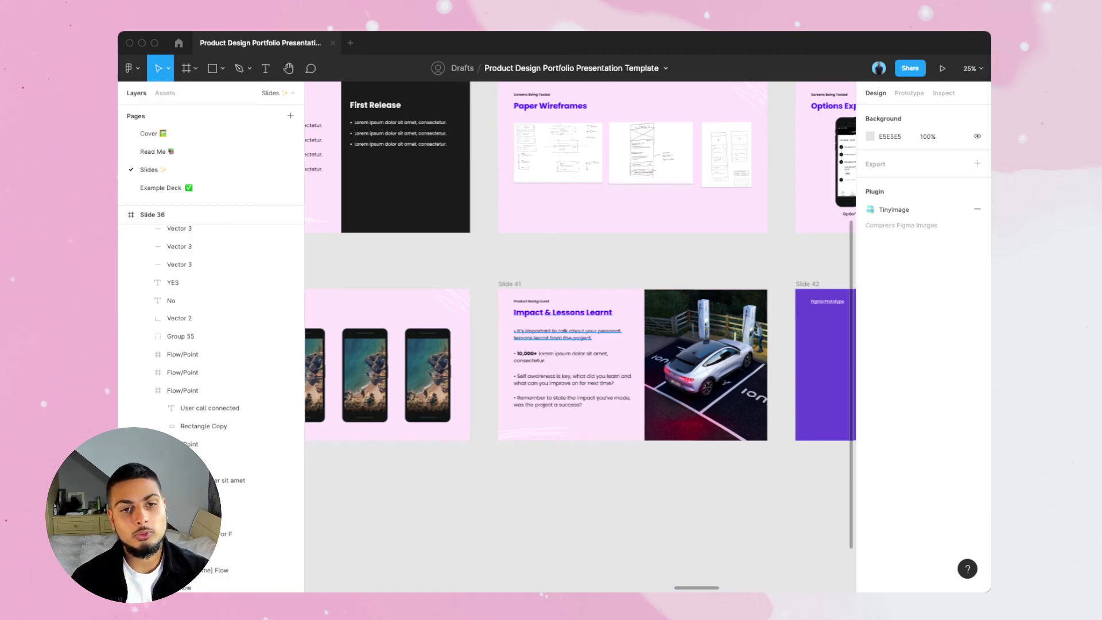
scroll(568, 333, right, 5)
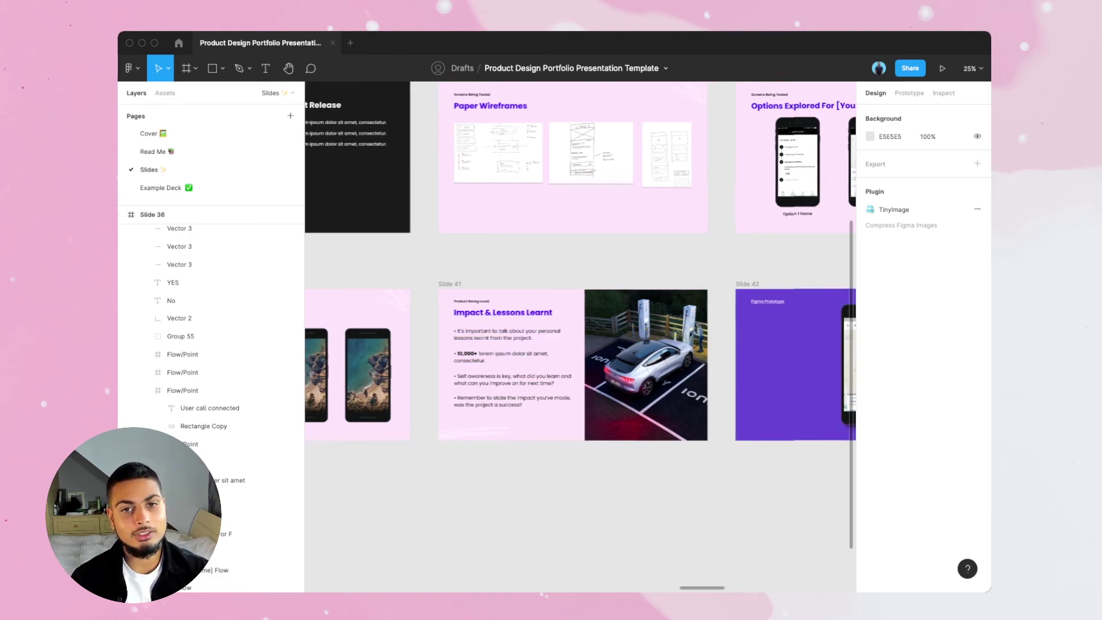
scroll(579, 261, right, 1)
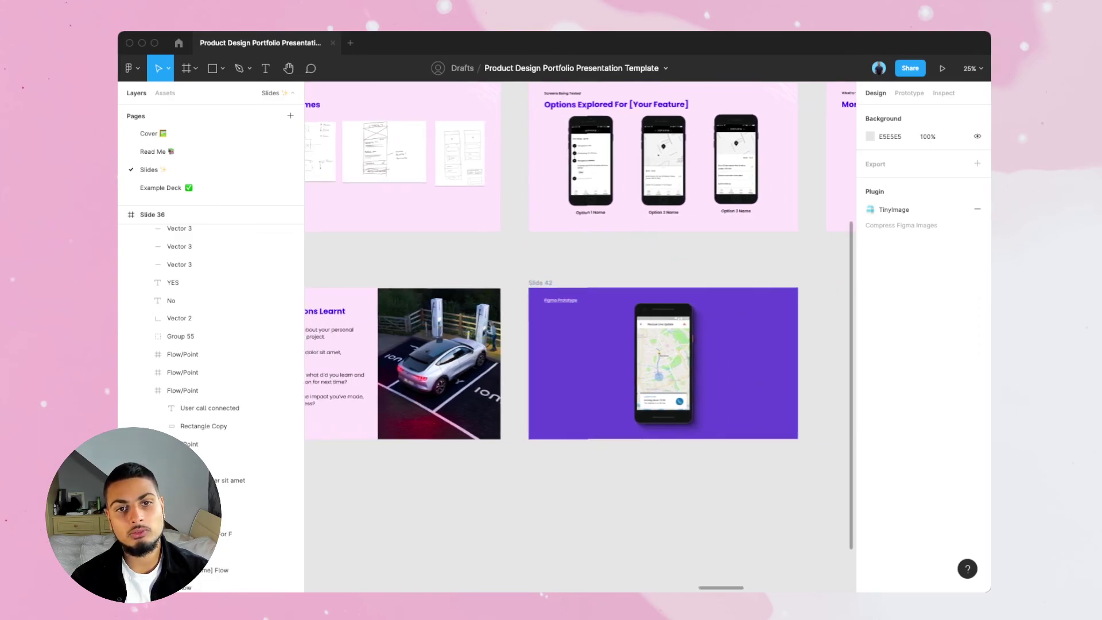
scroll(580, 333, left, 15)
Step: Pan the canvas over to Slides 43–44 at the end of the deck
scroll(579, 333, left, 15)
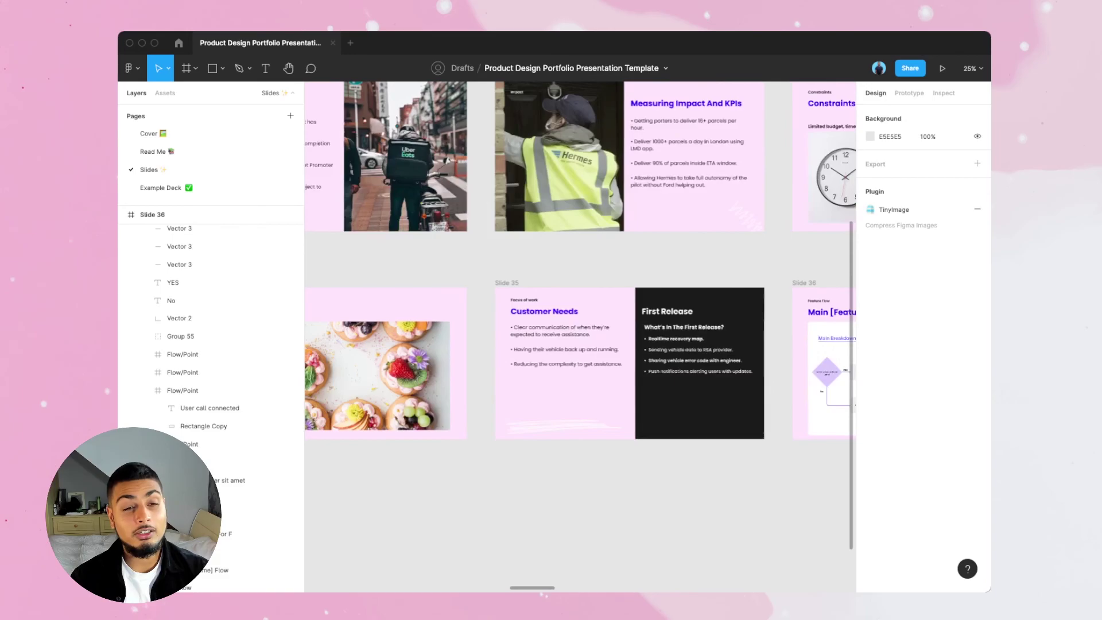
scroll(579, 334, left, 15)
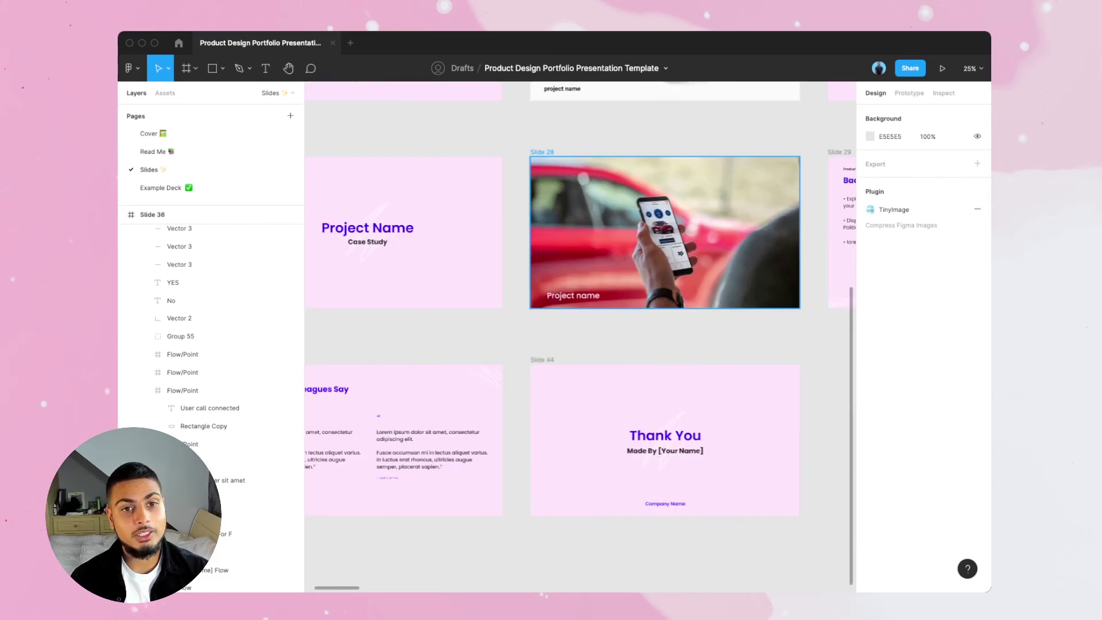
scroll(580, 334, down, 3)
scroll(580, 333, right, 3)
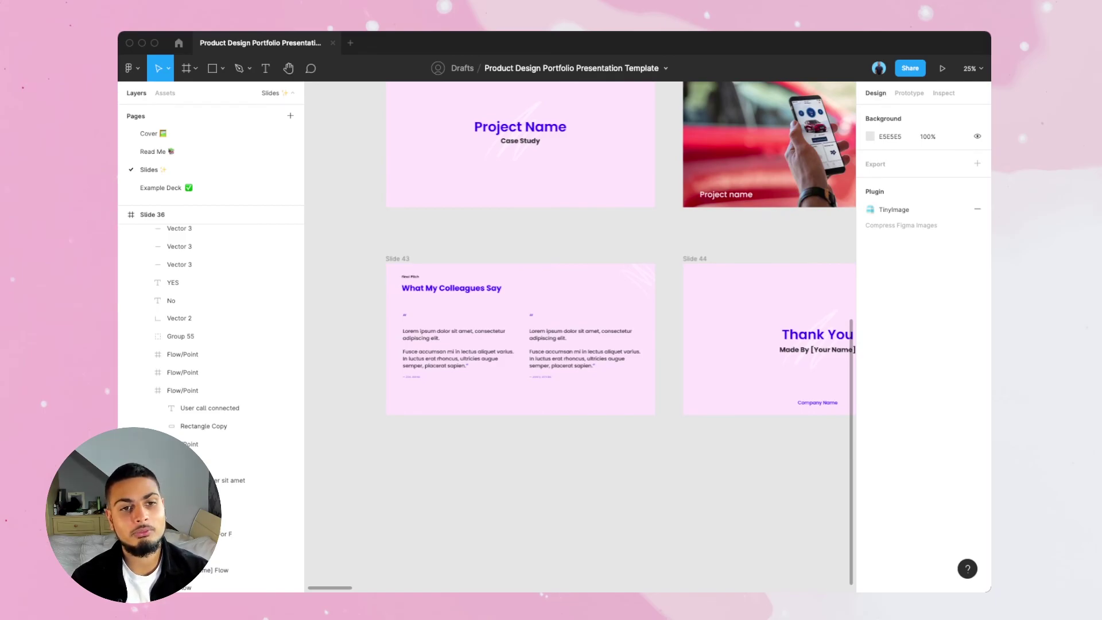
Step: Zoom to 50% to read the colleague testimonials and Thank You slide, then zoom back to 25%
key(super+equal)
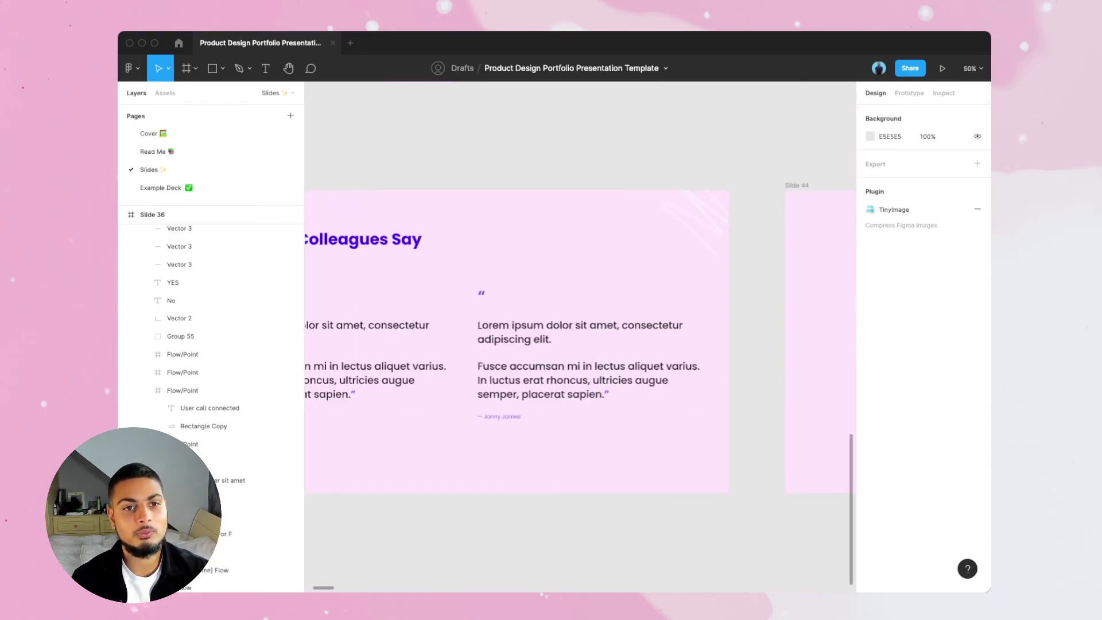
scroll(575, 339, left, 2)
scroll(574, 339, down, 5)
scroll(574, 338, left, 2)
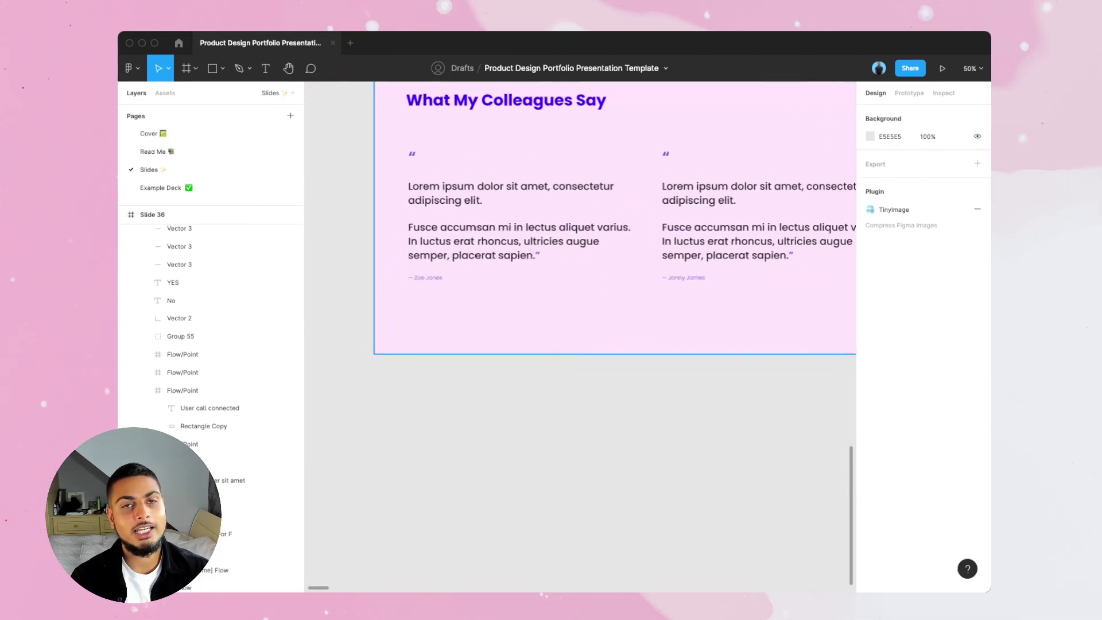
scroll(574, 338, up, 3)
scroll(574, 338, right, 2)
scroll(577, 282, right, 2)
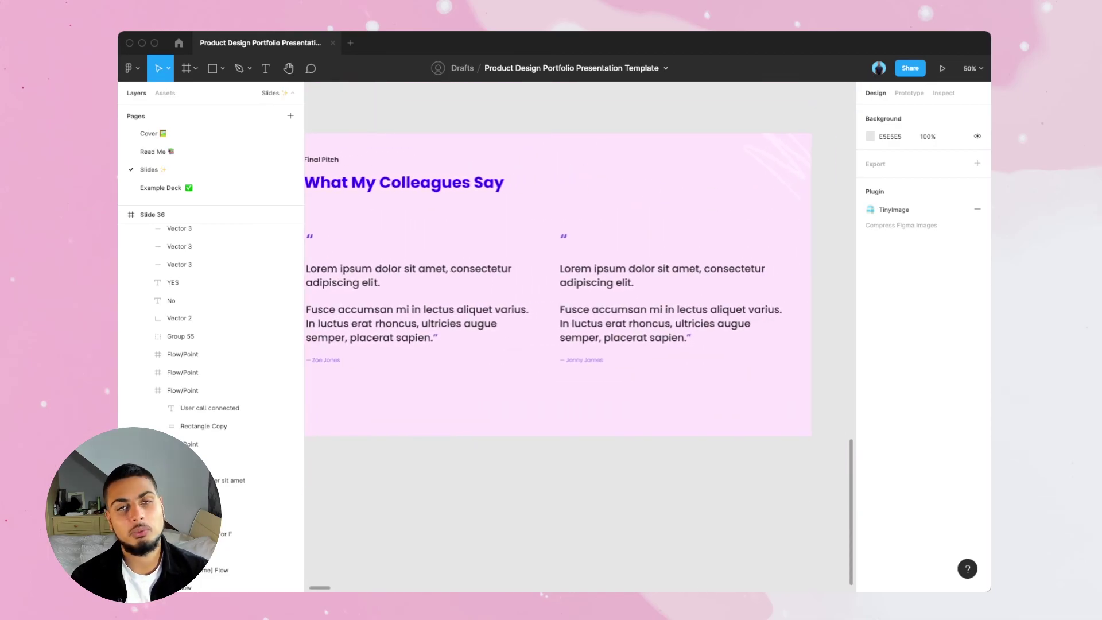
scroll(579, 281, right, 10)
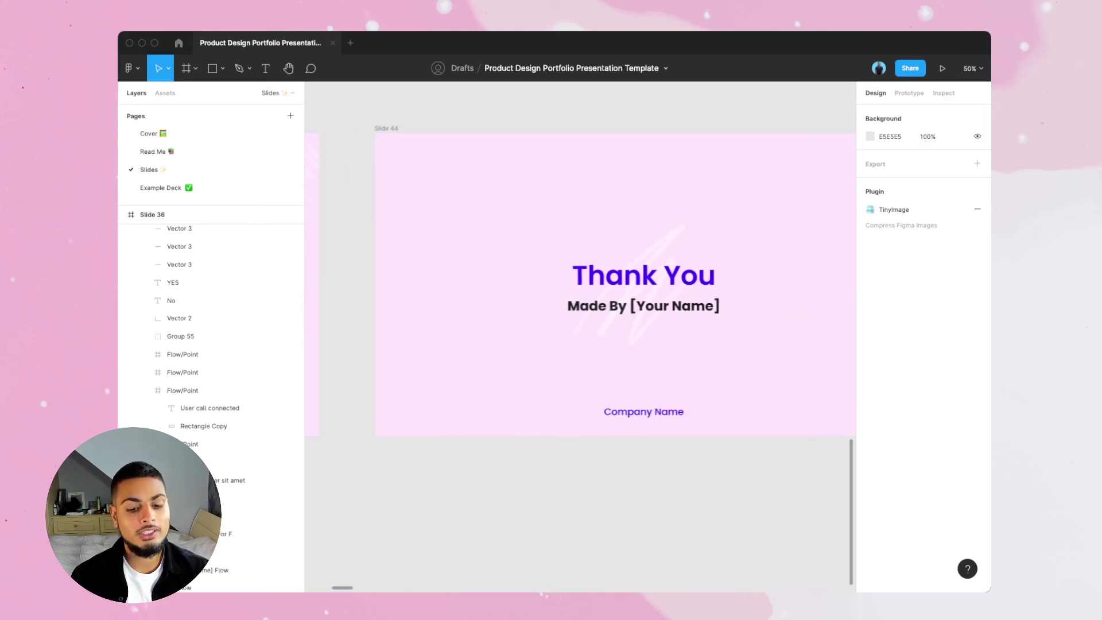
key(minus)
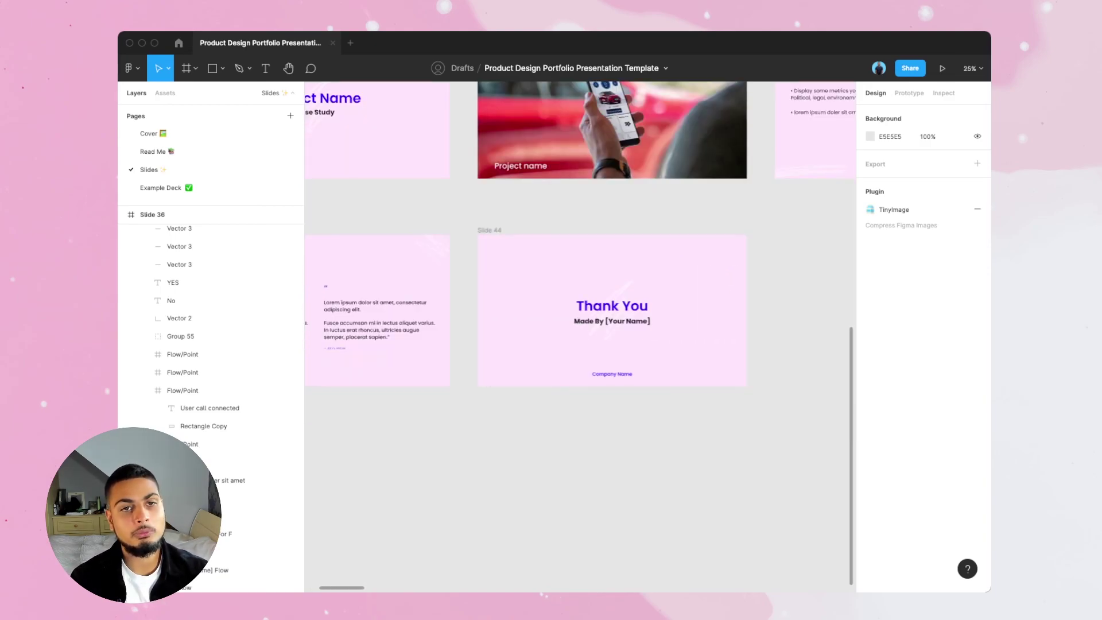
scroll(579, 338, left, 6)
scroll(579, 339, up, 2)
scroll(579, 338, right, 2)
scroll(579, 338, up, 4)
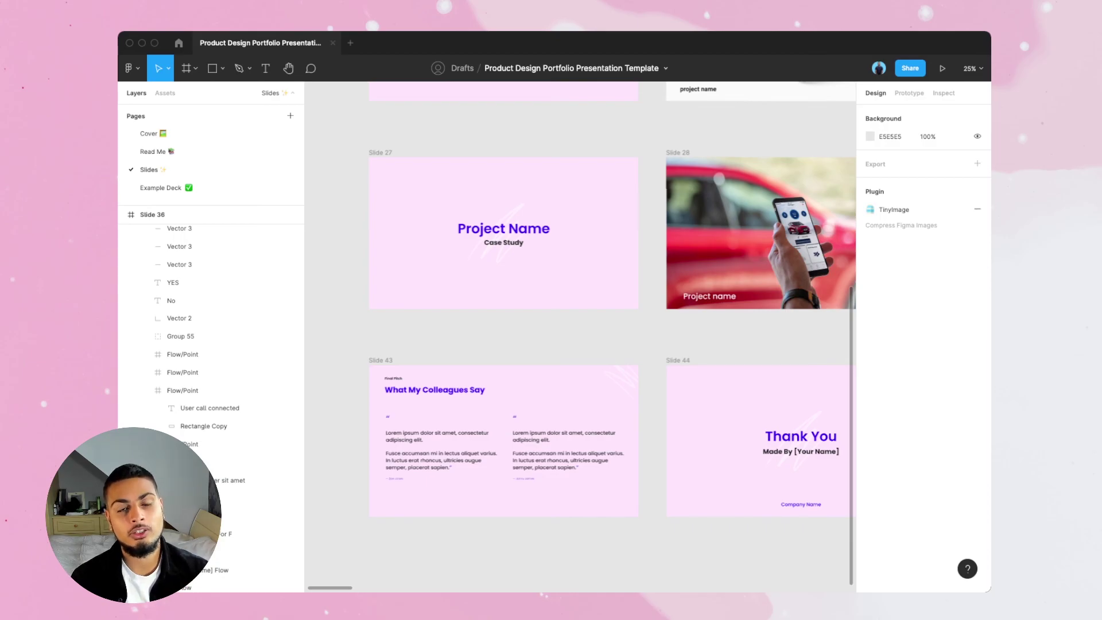
scroll(613, 299, up, 1)
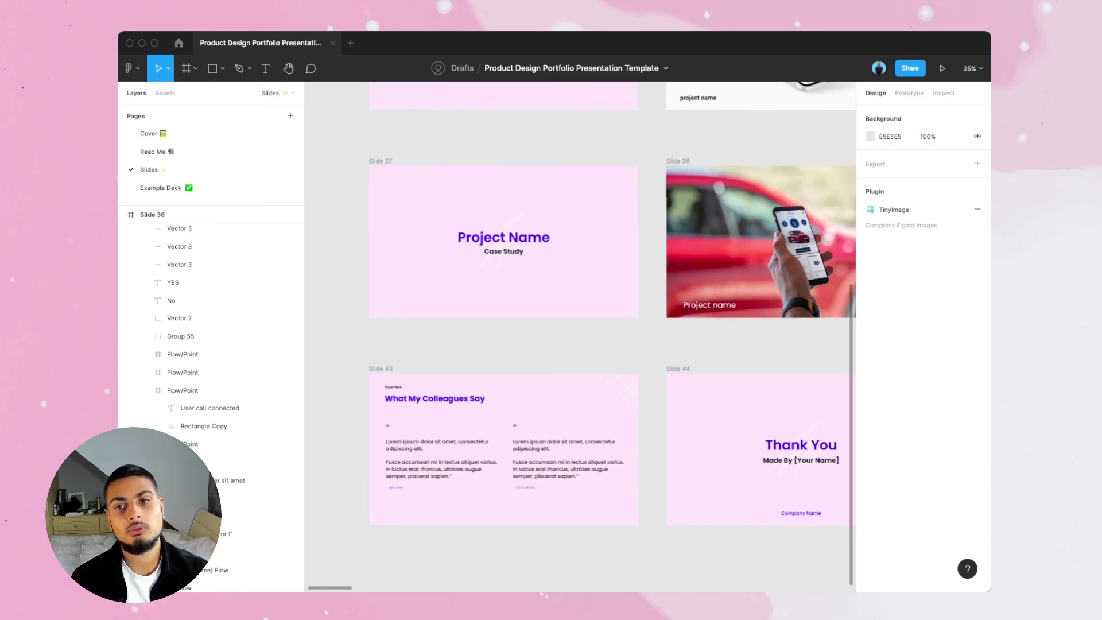